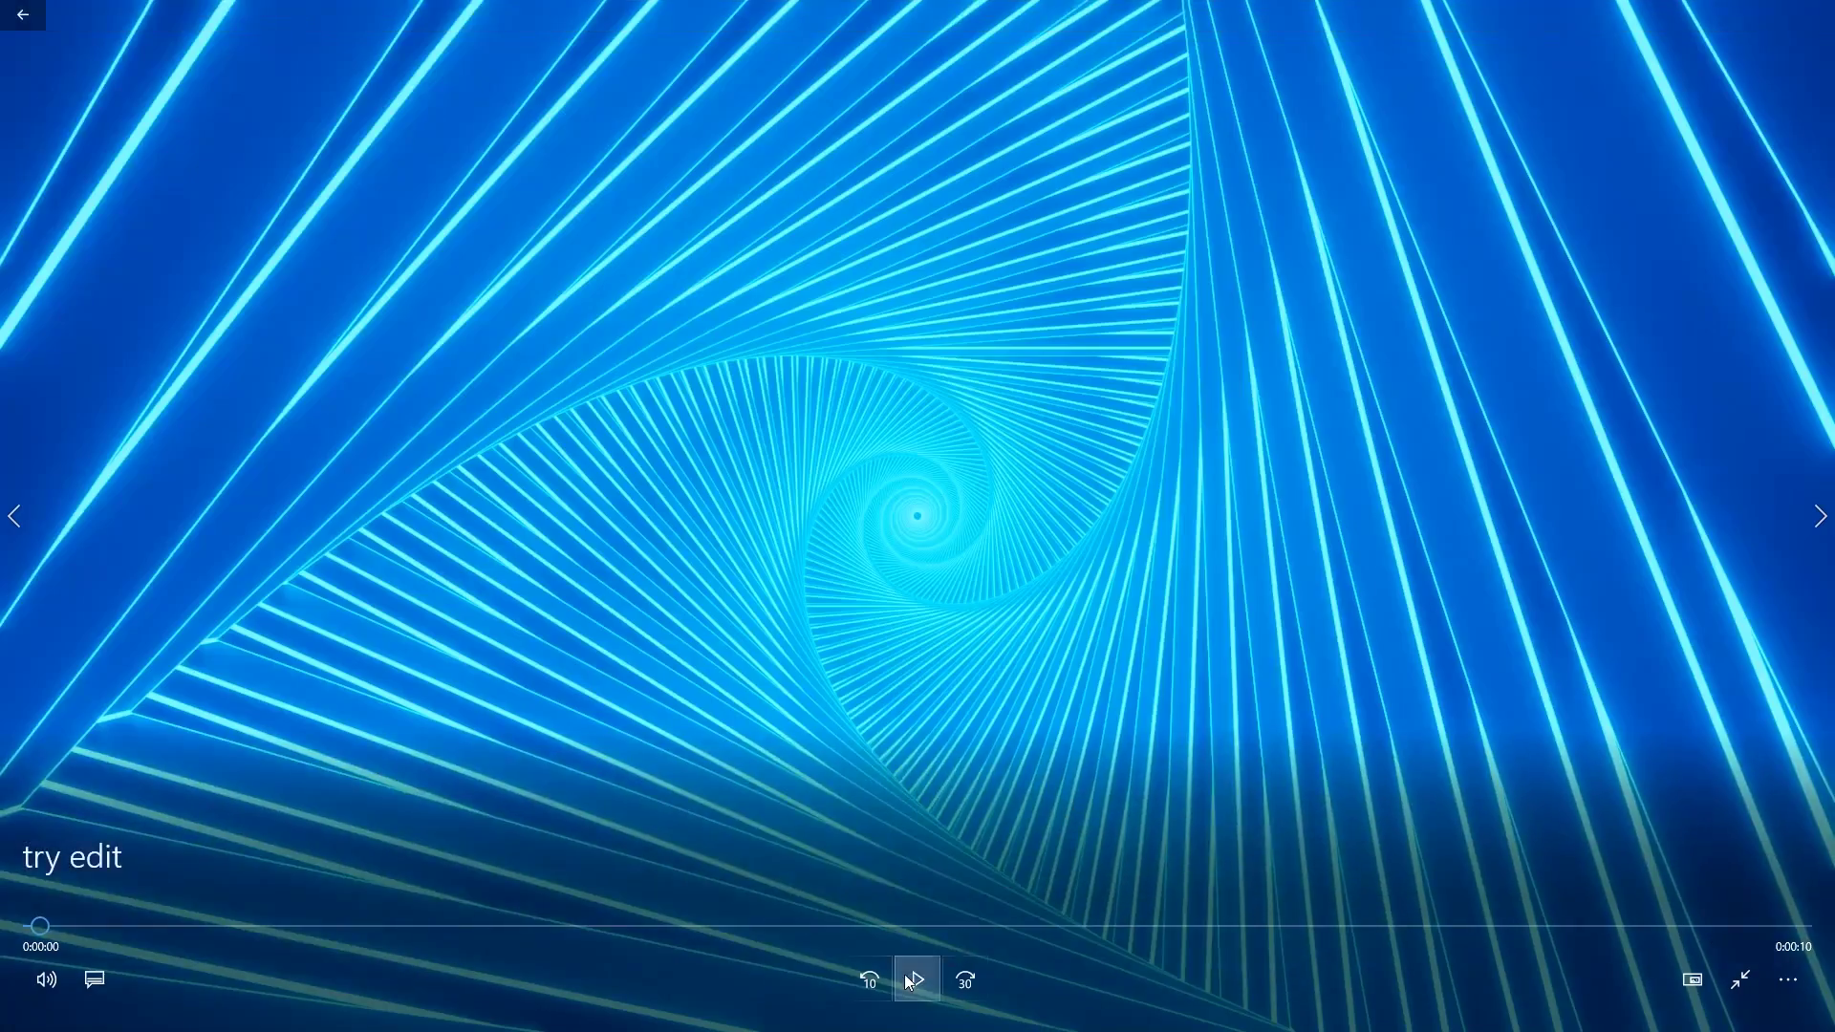
- Play the finished 10-second 'try edit' triangle tunnel clip in Movies & TV
left_click(913, 977)
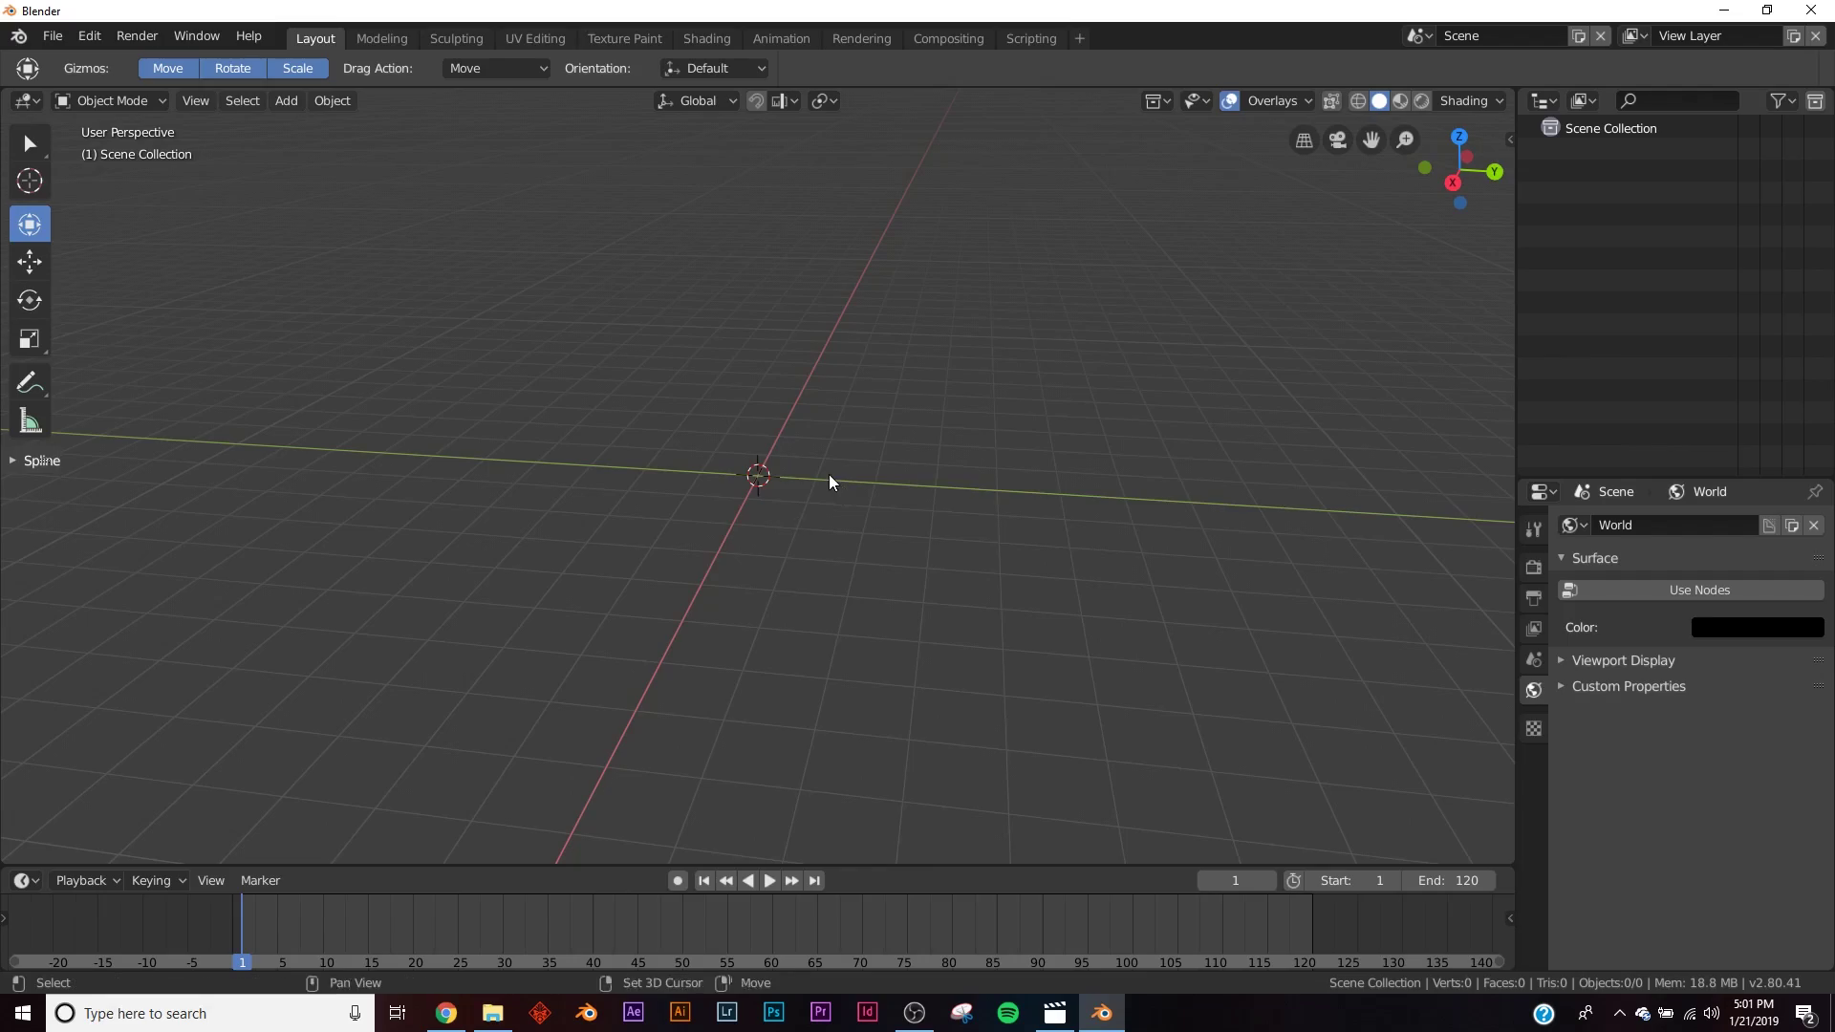
- Add a three-vertex cylinder with no cap fill, forming an open triangular prism
key("shift+a")
mouse_move(830, 475)
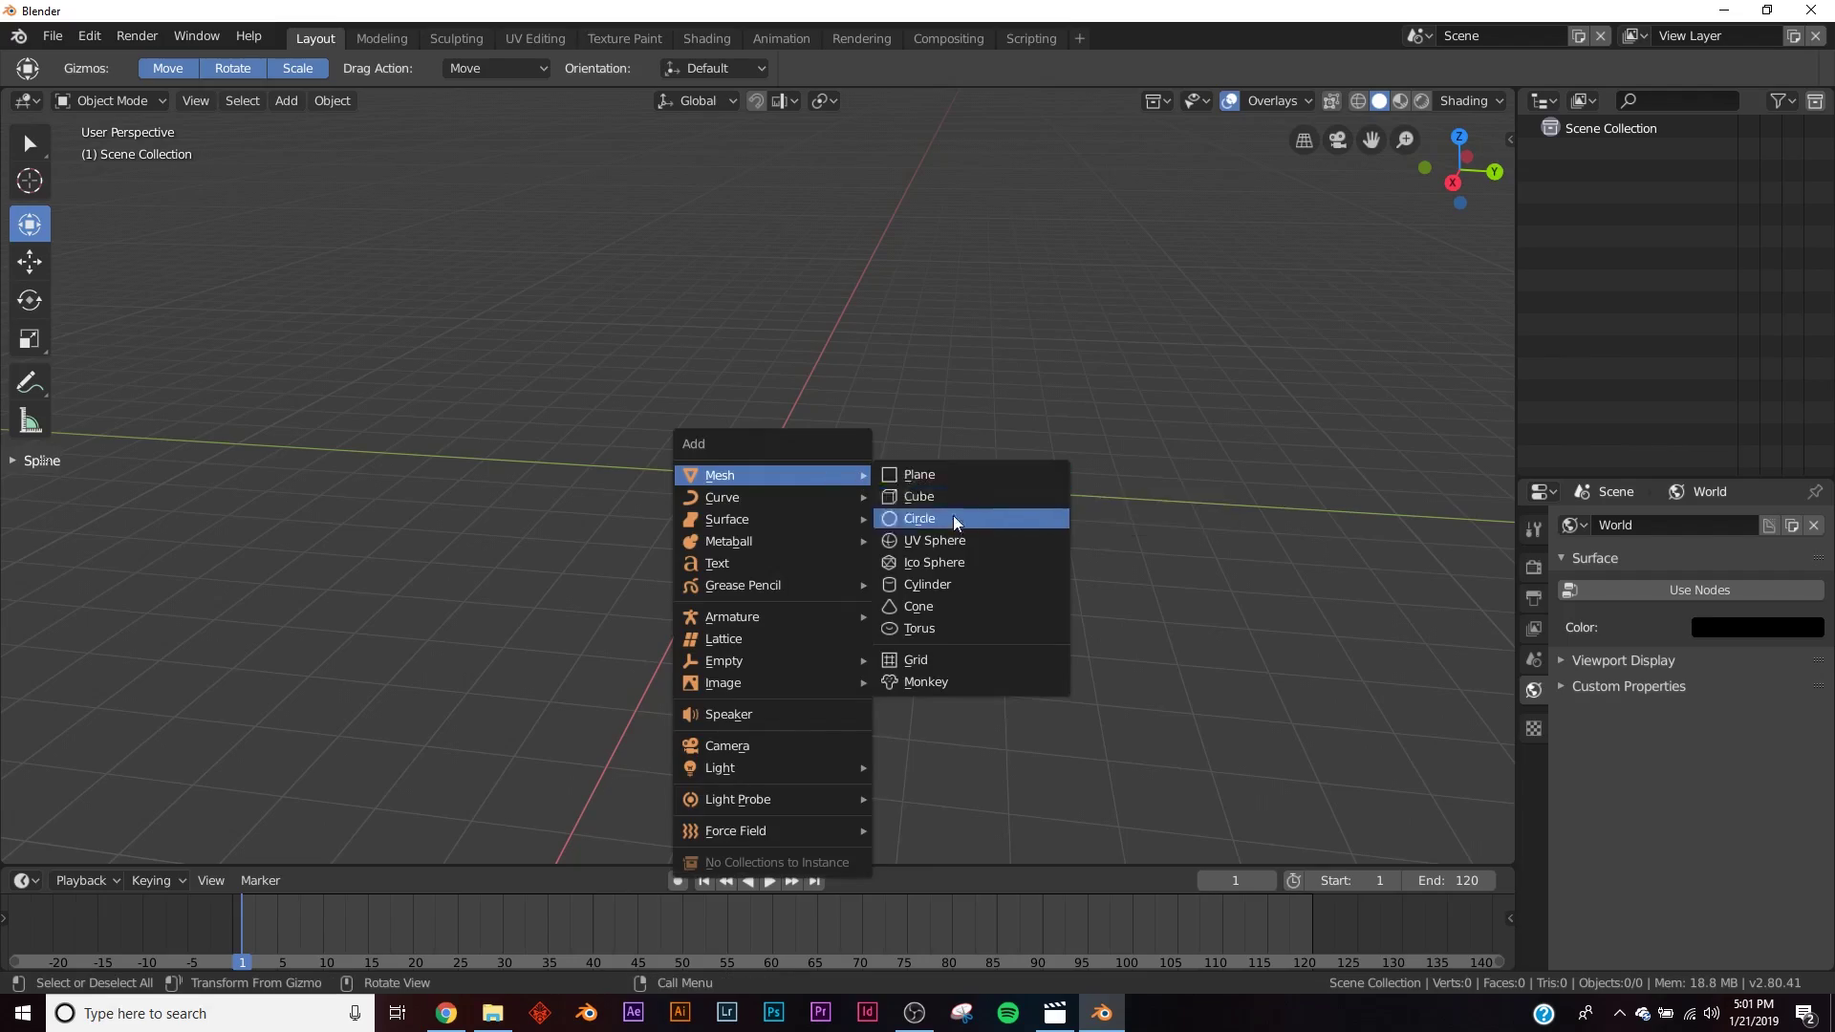
left_click(948, 583)
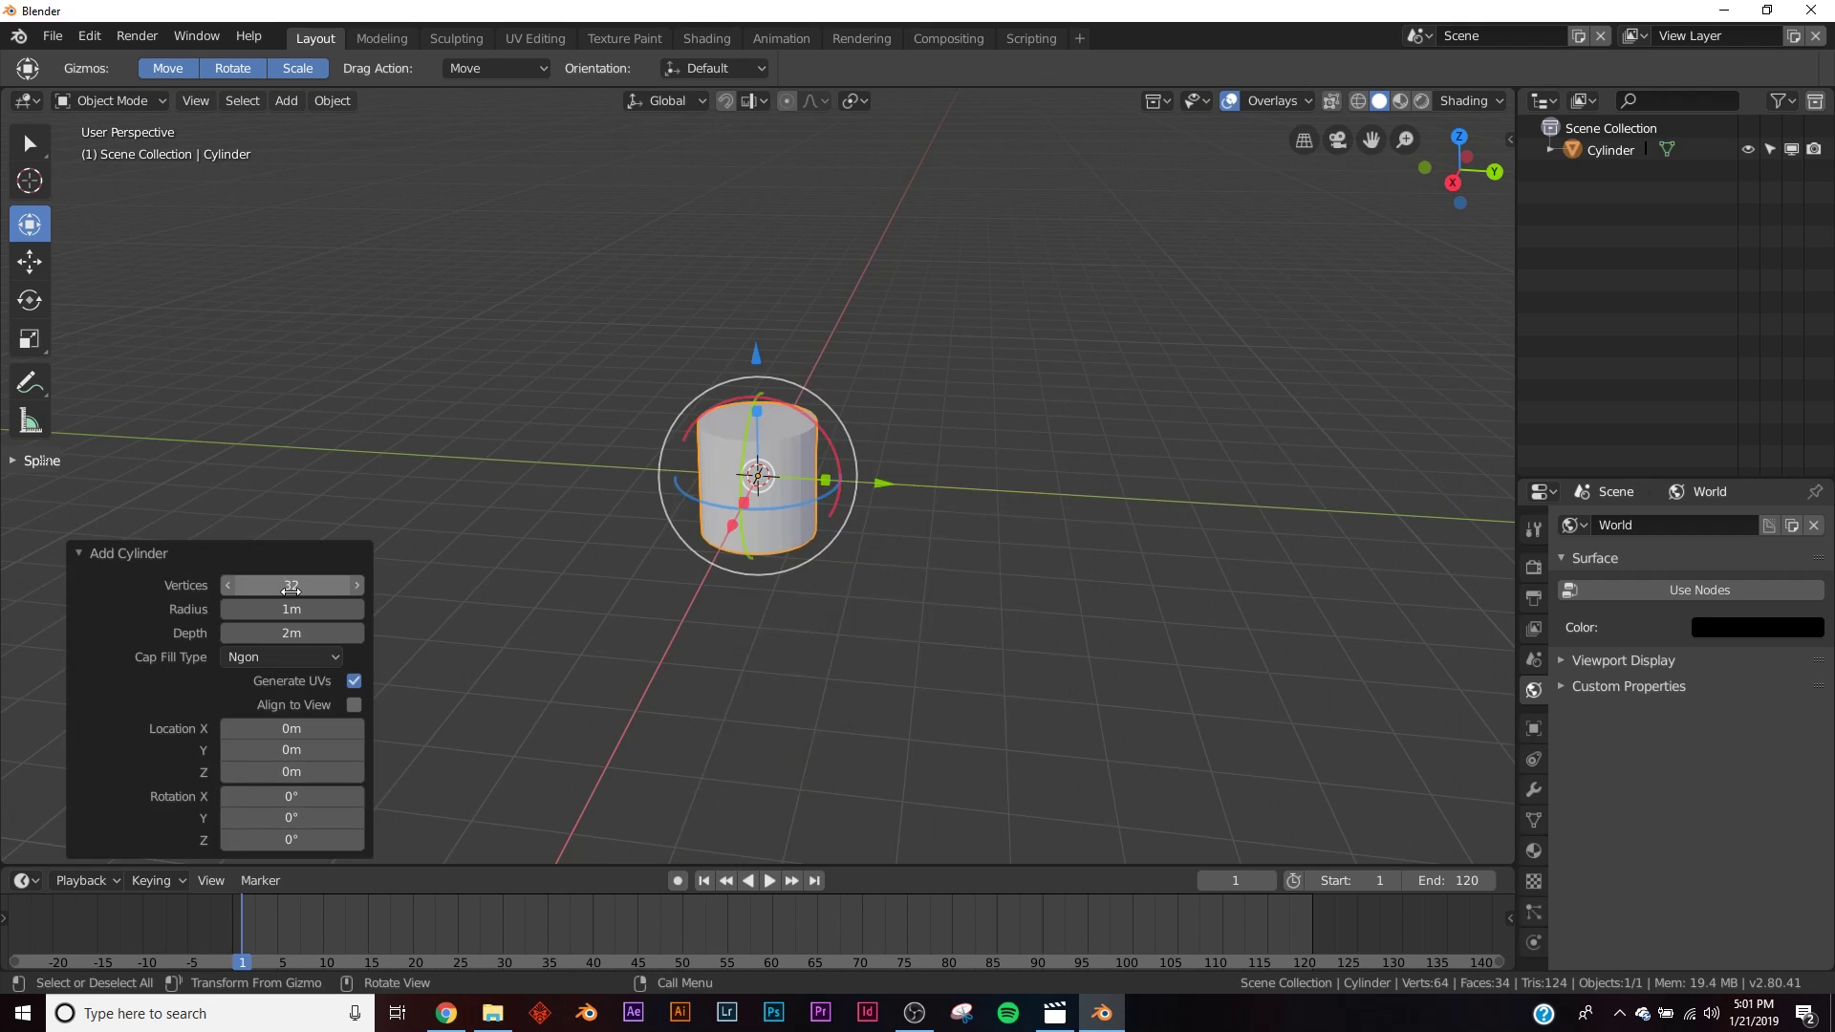
left_click(266, 660)
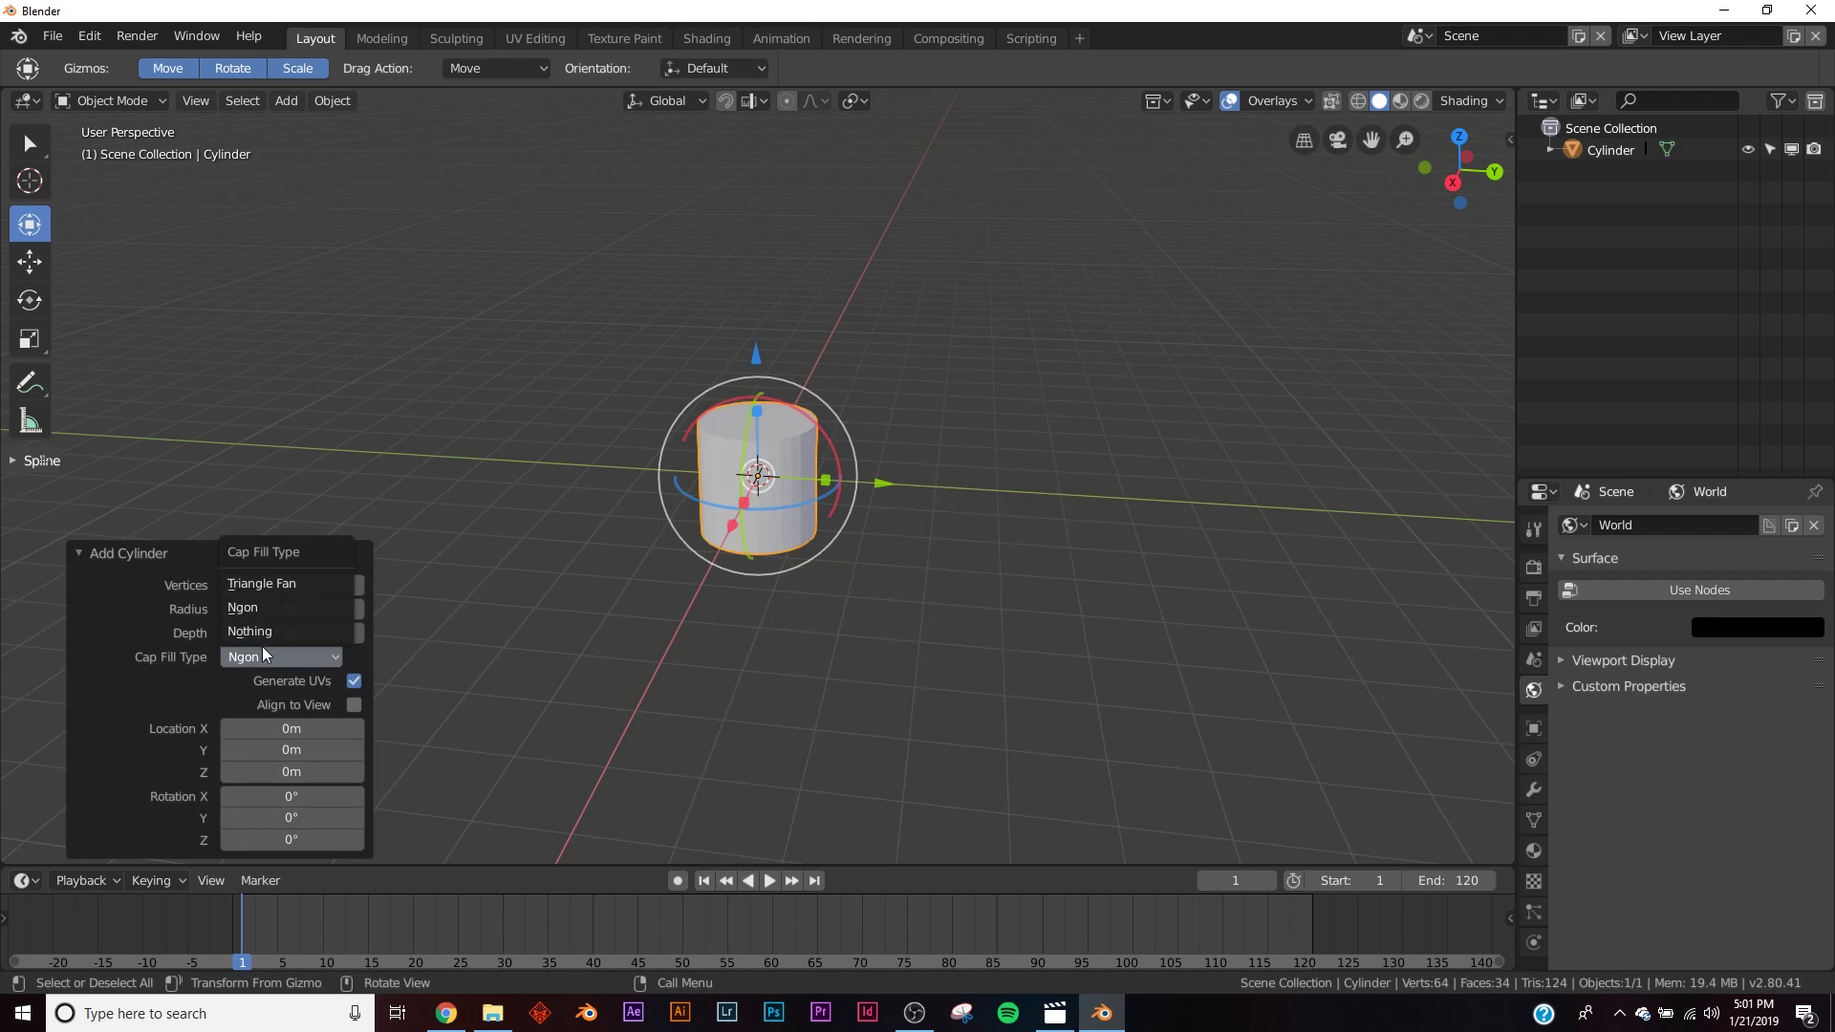
left_click(266, 631)
left_click_drag(291, 585, 1698, 590)
middle_click_drag(660, 608, 778, 581)
scroll(901, 412, "up", 6)
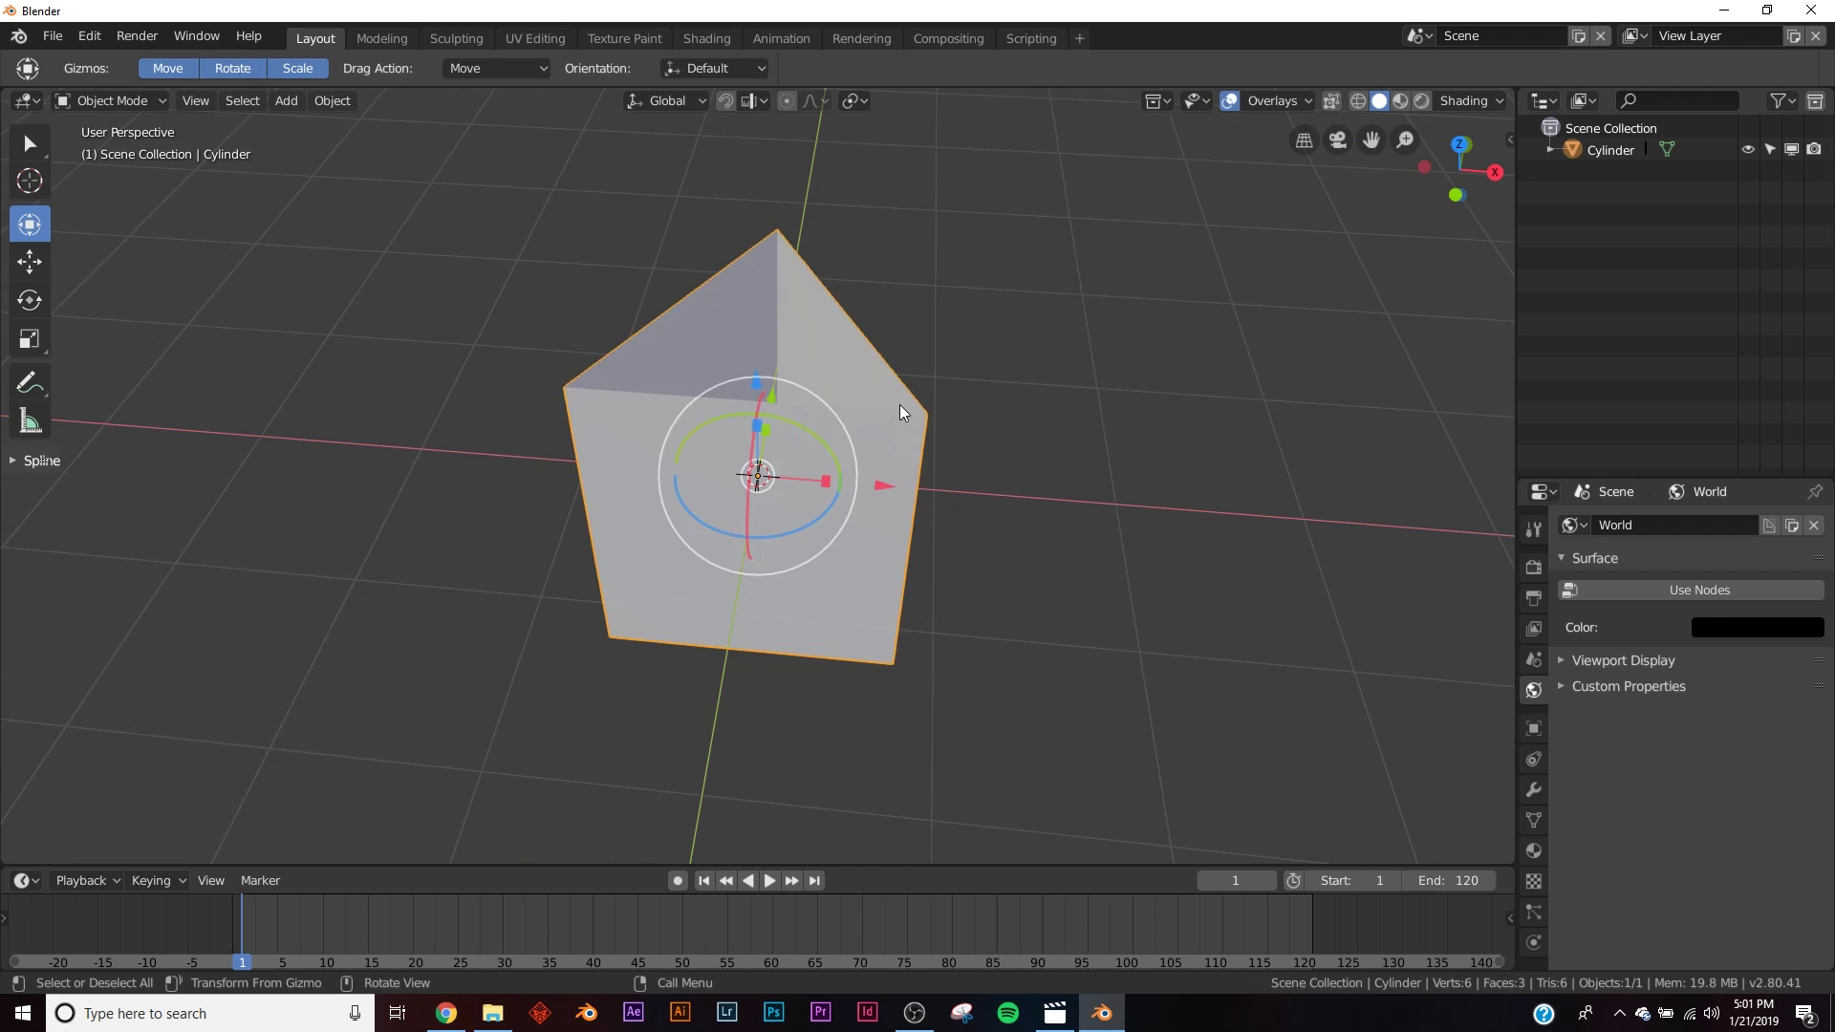
- Rotate the prism 90° about X and flatten its Z scale to 0.120
type("r")
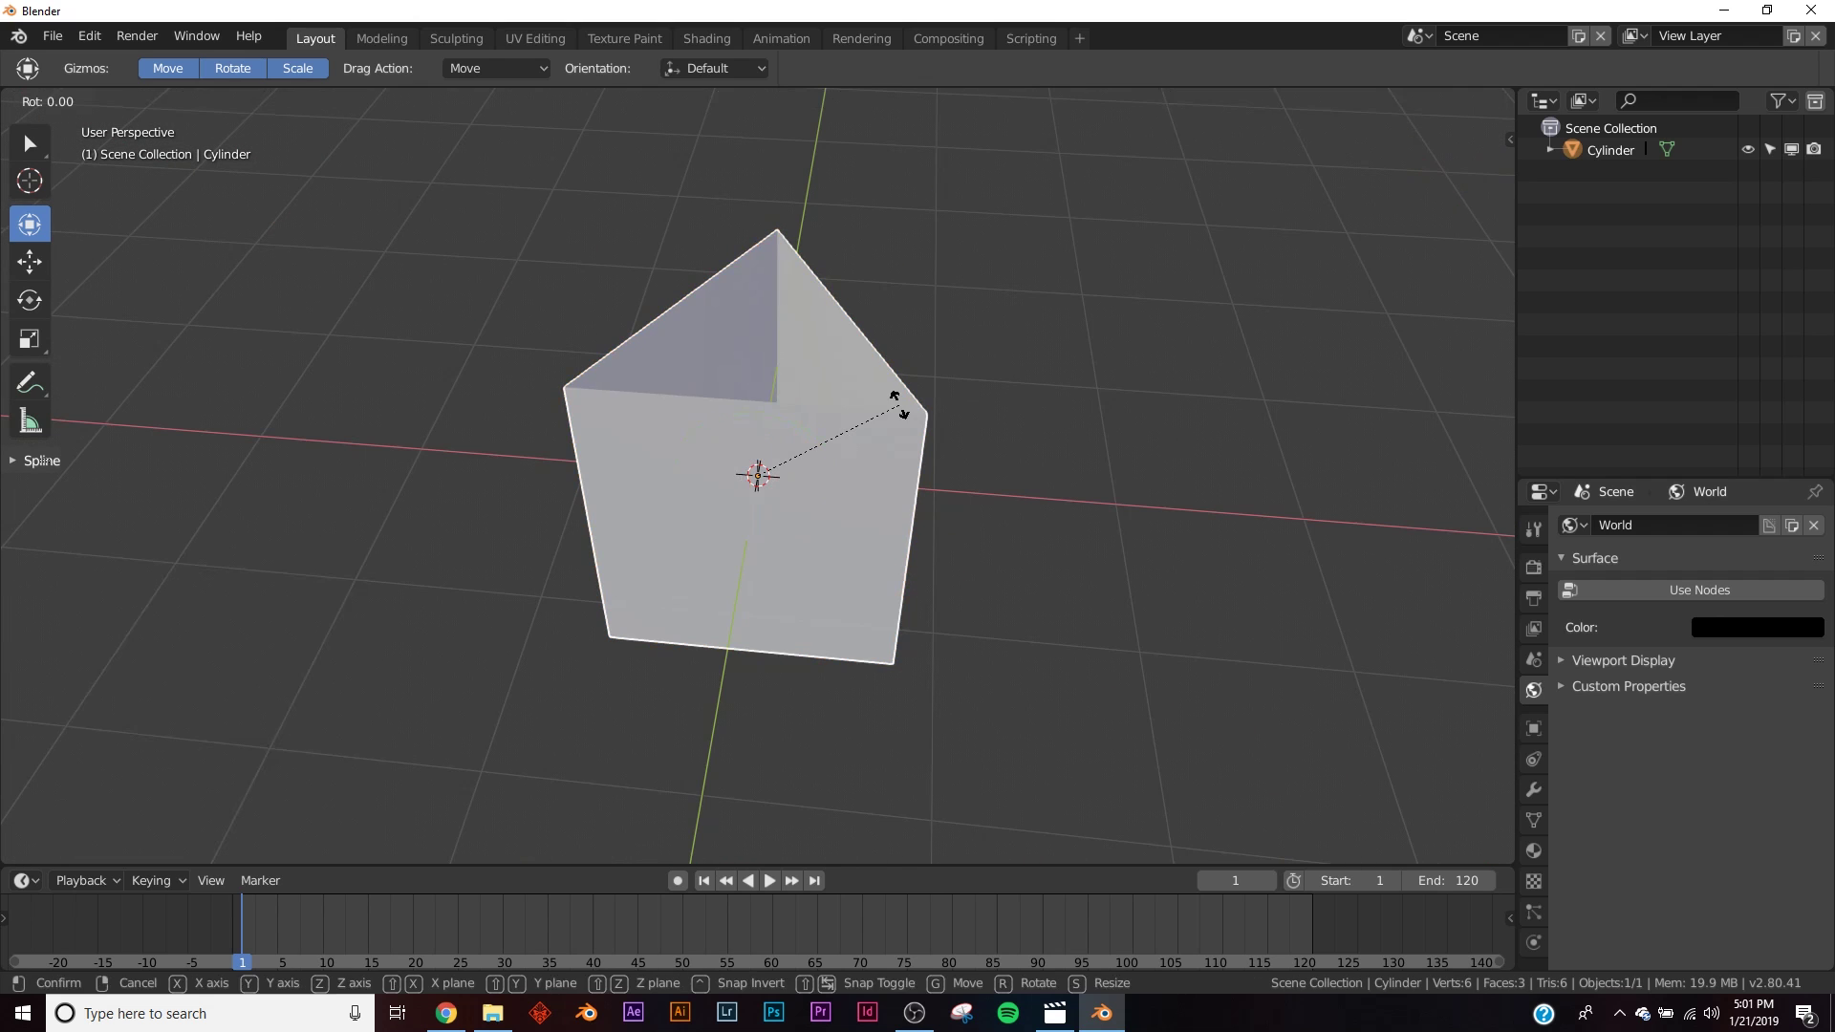
type("x90")
key("Return")
middle_click_drag(897, 409, 881, 307)
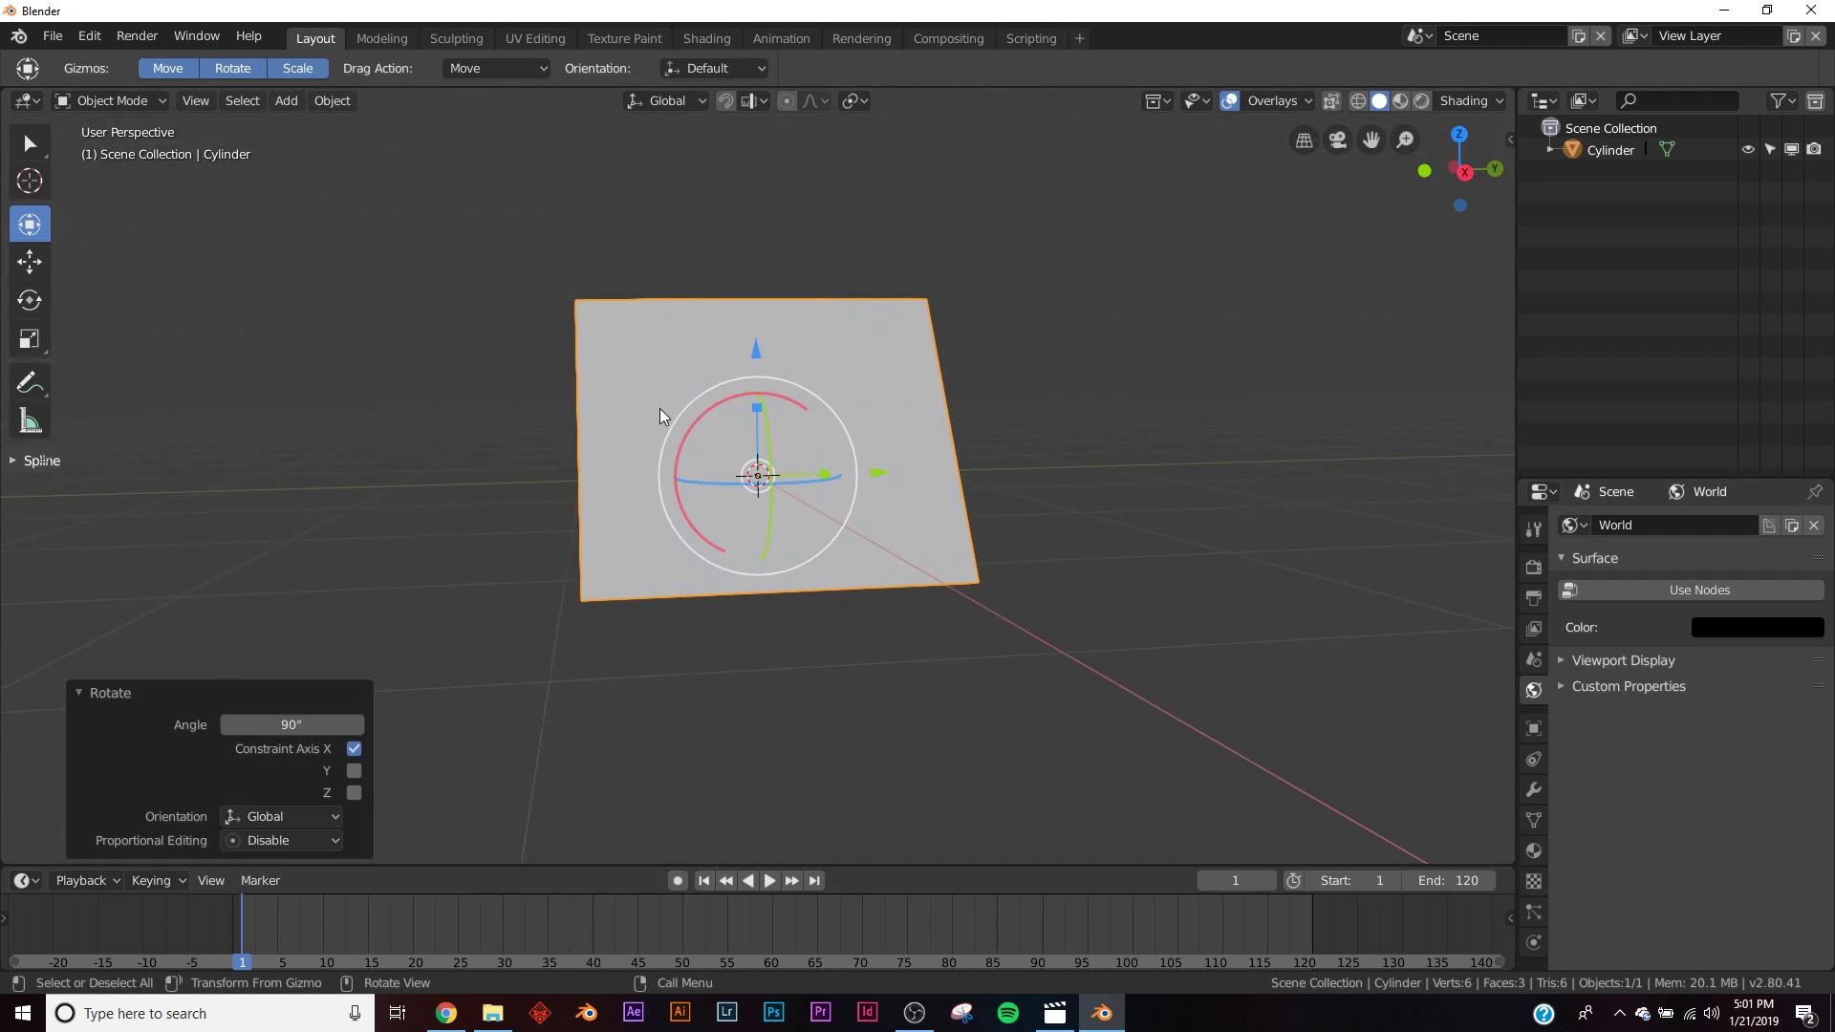
left_click(1535, 728)
left_click_drag(1730, 768, 1683, 769)
- Settle the Z scale at 0.140 and add a Solidify modifier with 0.09 m thickness
mouse_move(902, 617)
middle_mouse_down()
mouse_move(1000, 577)
mouse_move(893, 609)
middle_mouse_up()
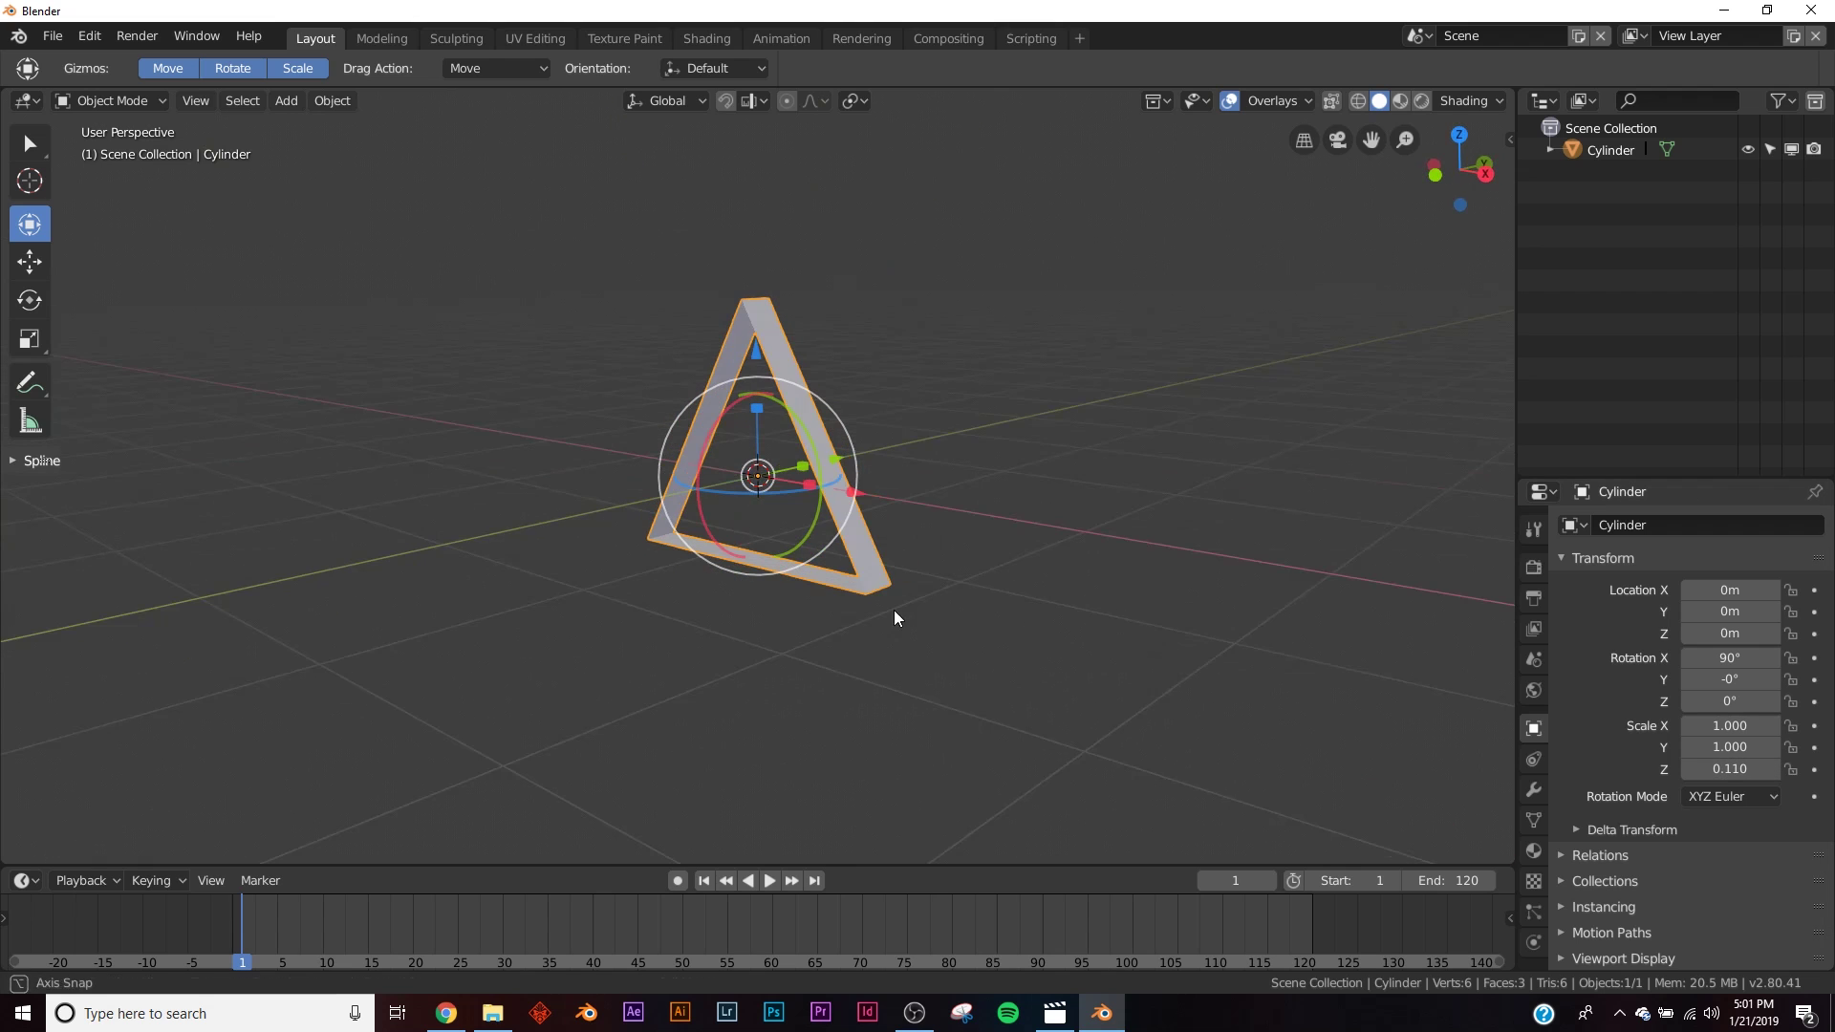
left_click_drag(1721, 769, 1749, 769)
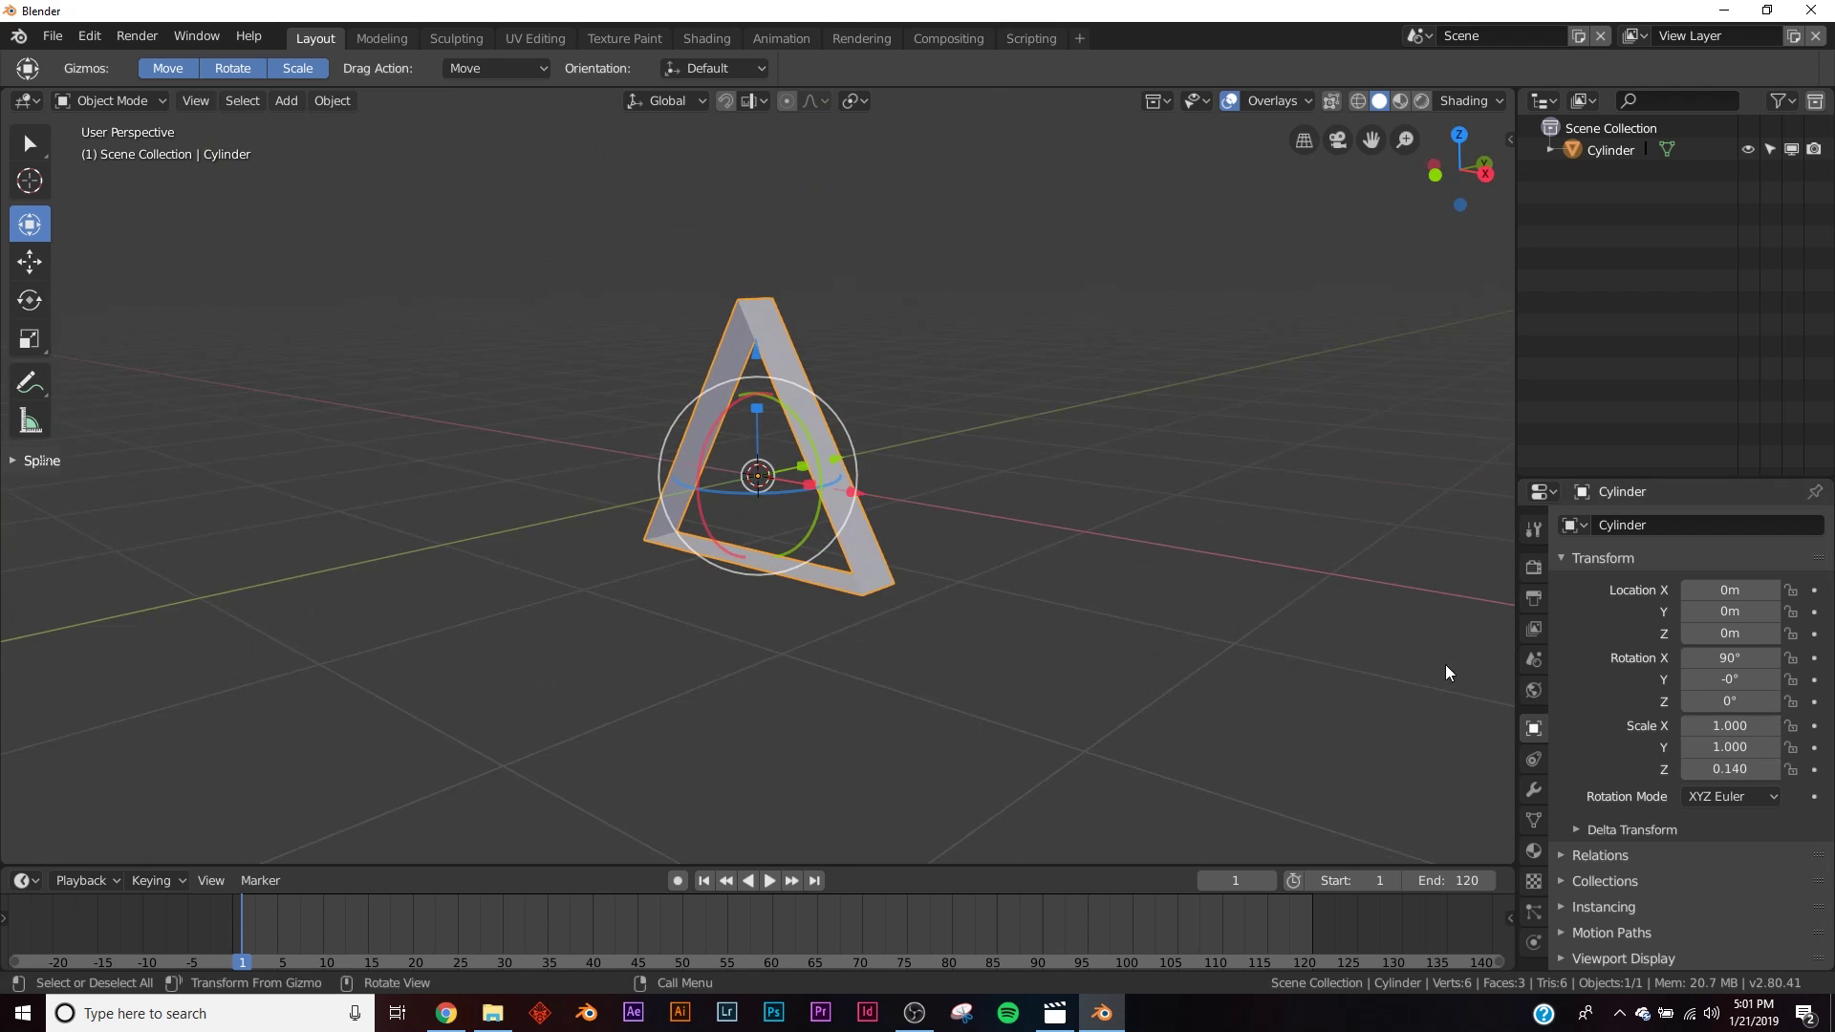
left_click(1534, 789)
left_click(1633, 523)
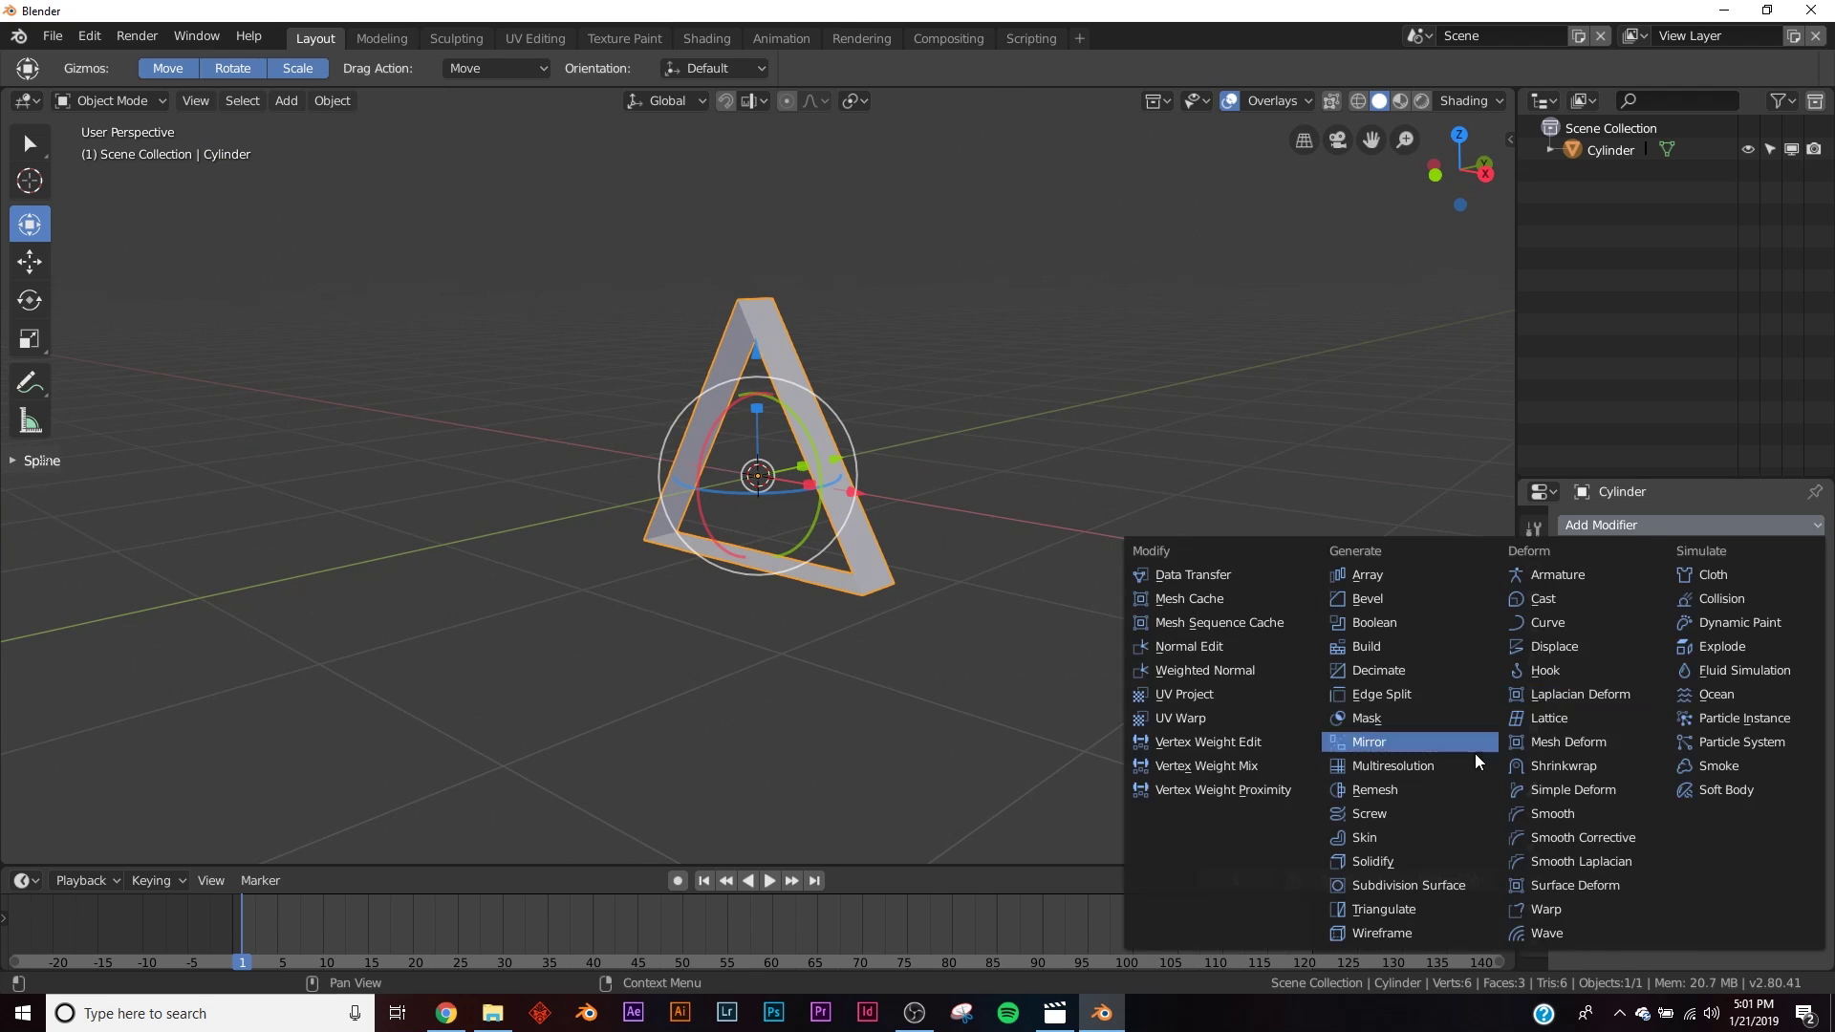
left_click(1424, 859)
scroll(856, 537, "up", 4)
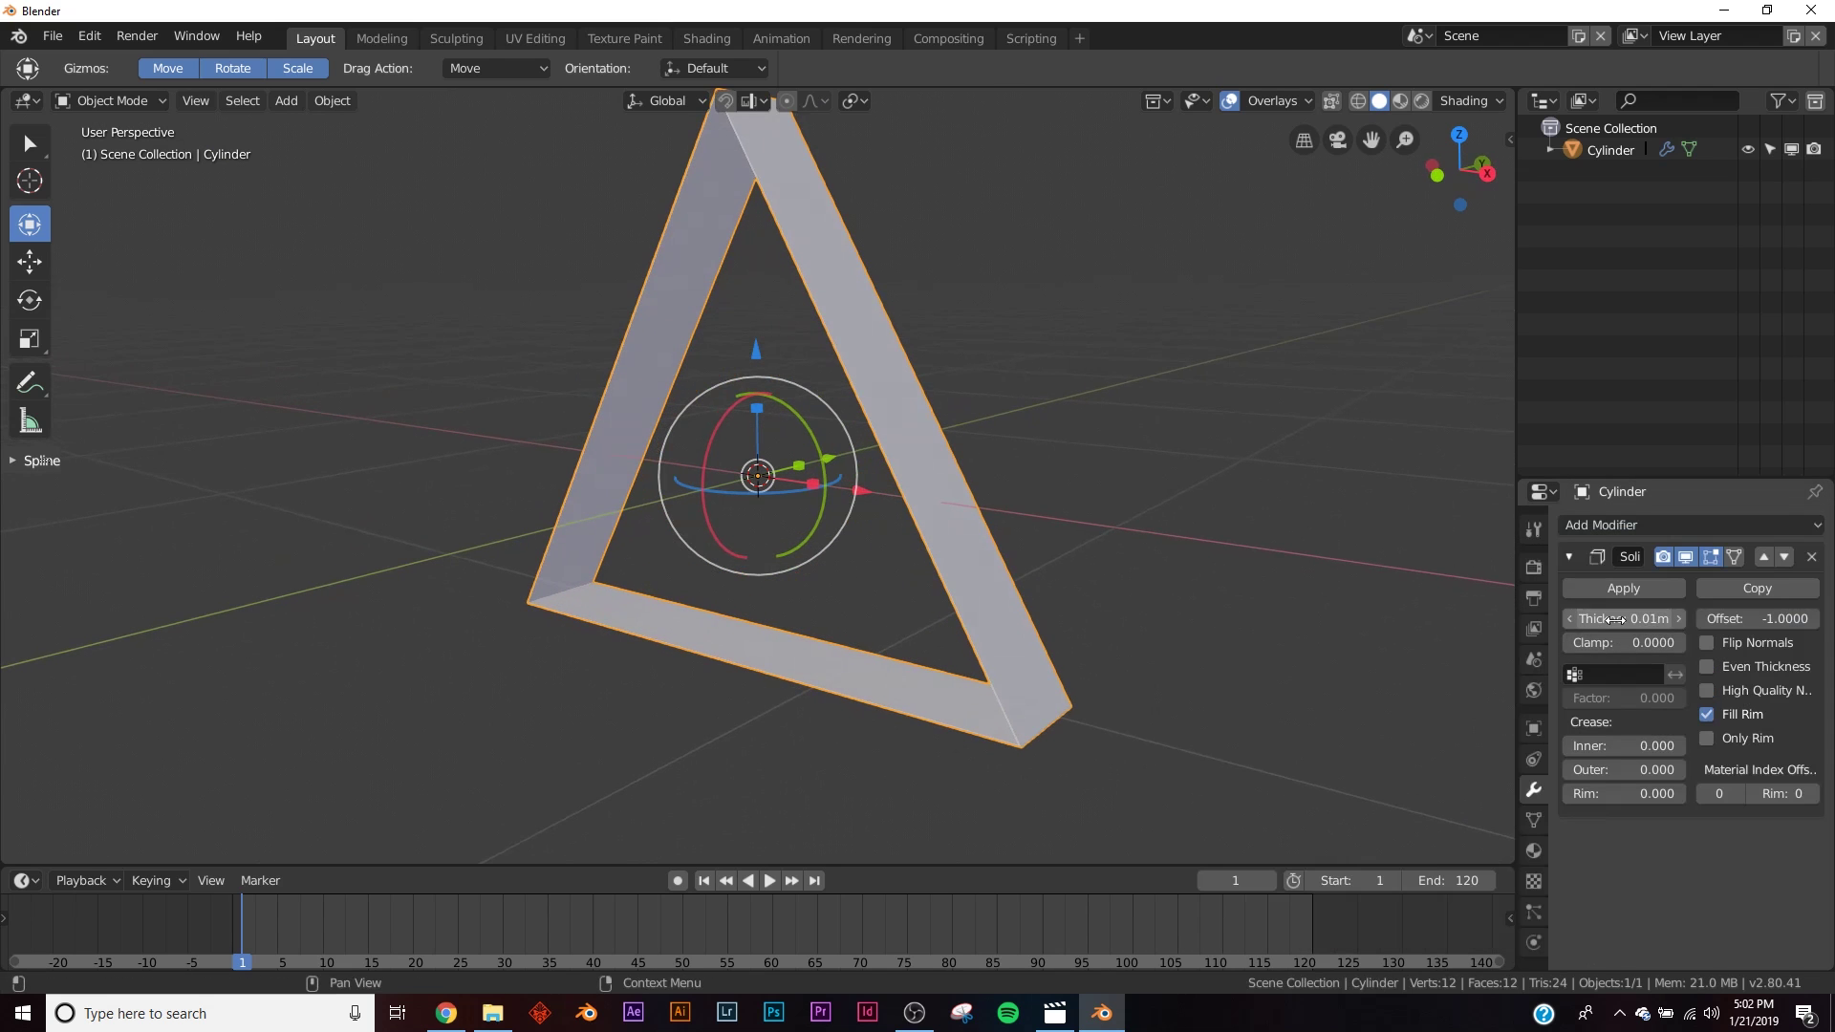
left_click_drag(1623, 619, 1682, 619)
middle_click_drag(669, 449, 1511, 564)
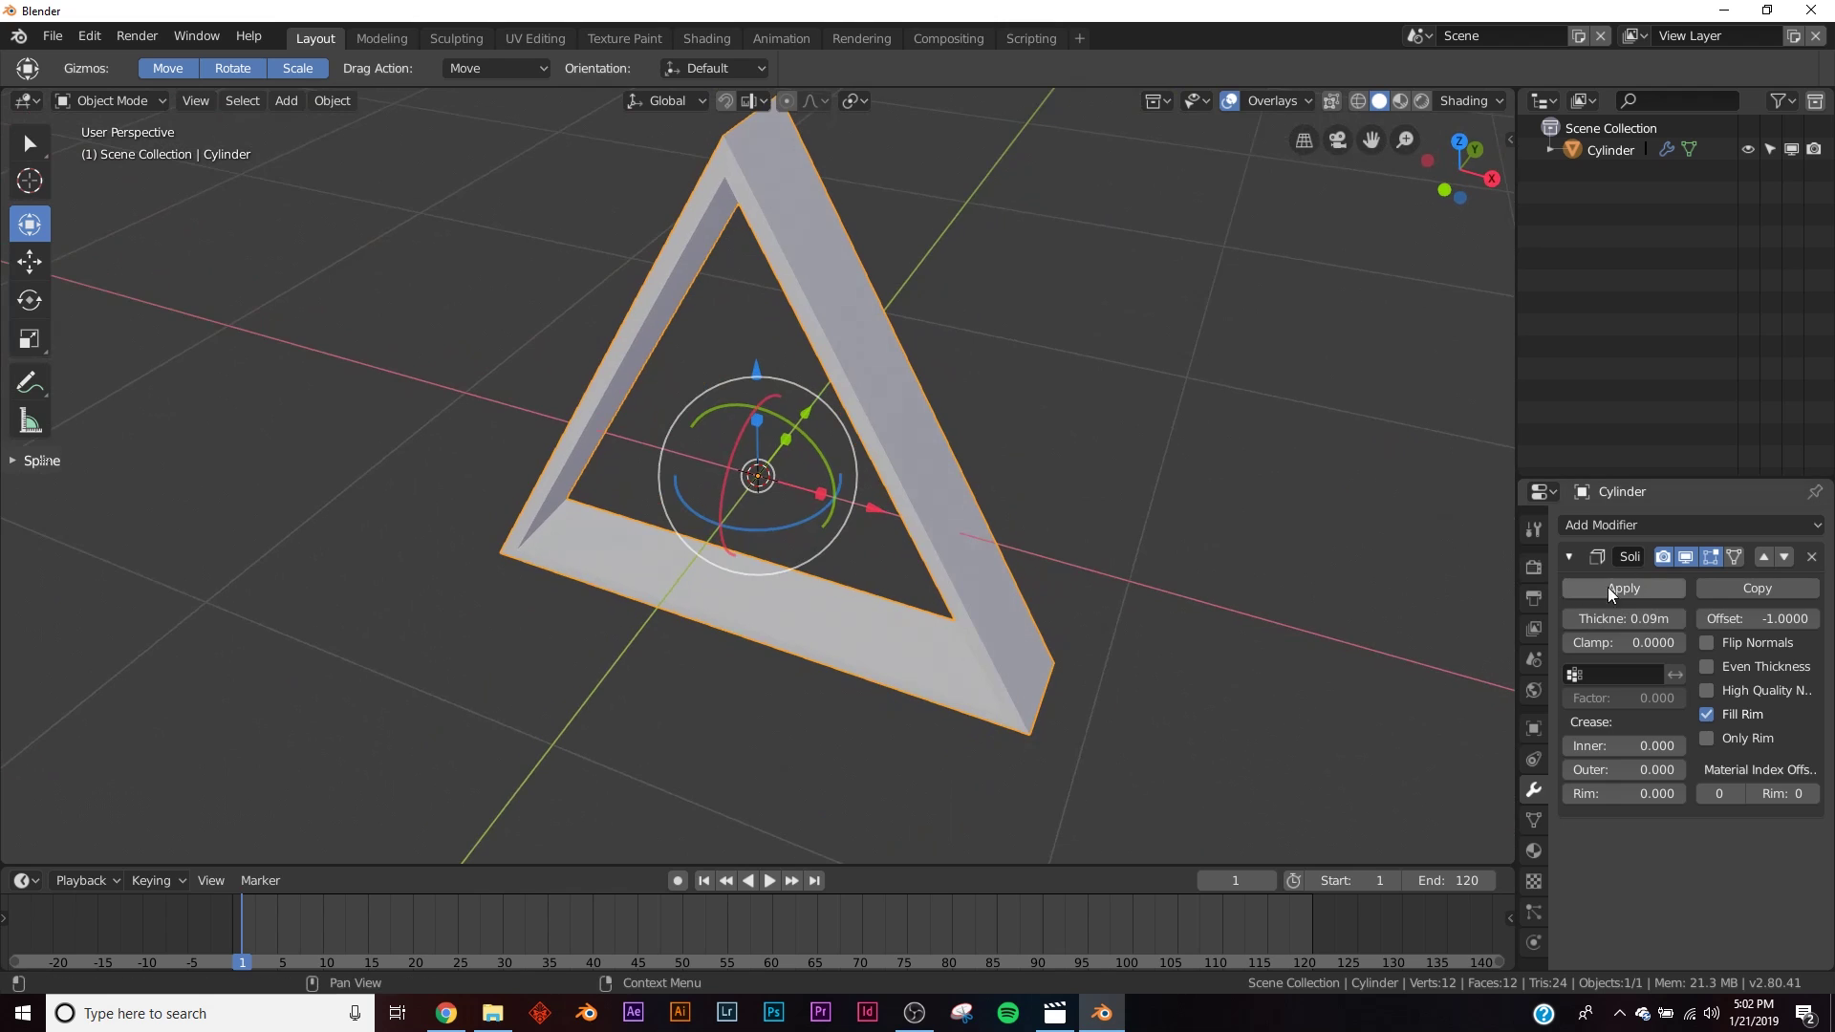
- Add a Wireframe modifier with Replace Original off and thickness lowered to 0.0127
left_click(1640, 529)
left_click(1401, 932)
scroll(1741, 900, "down", 2)
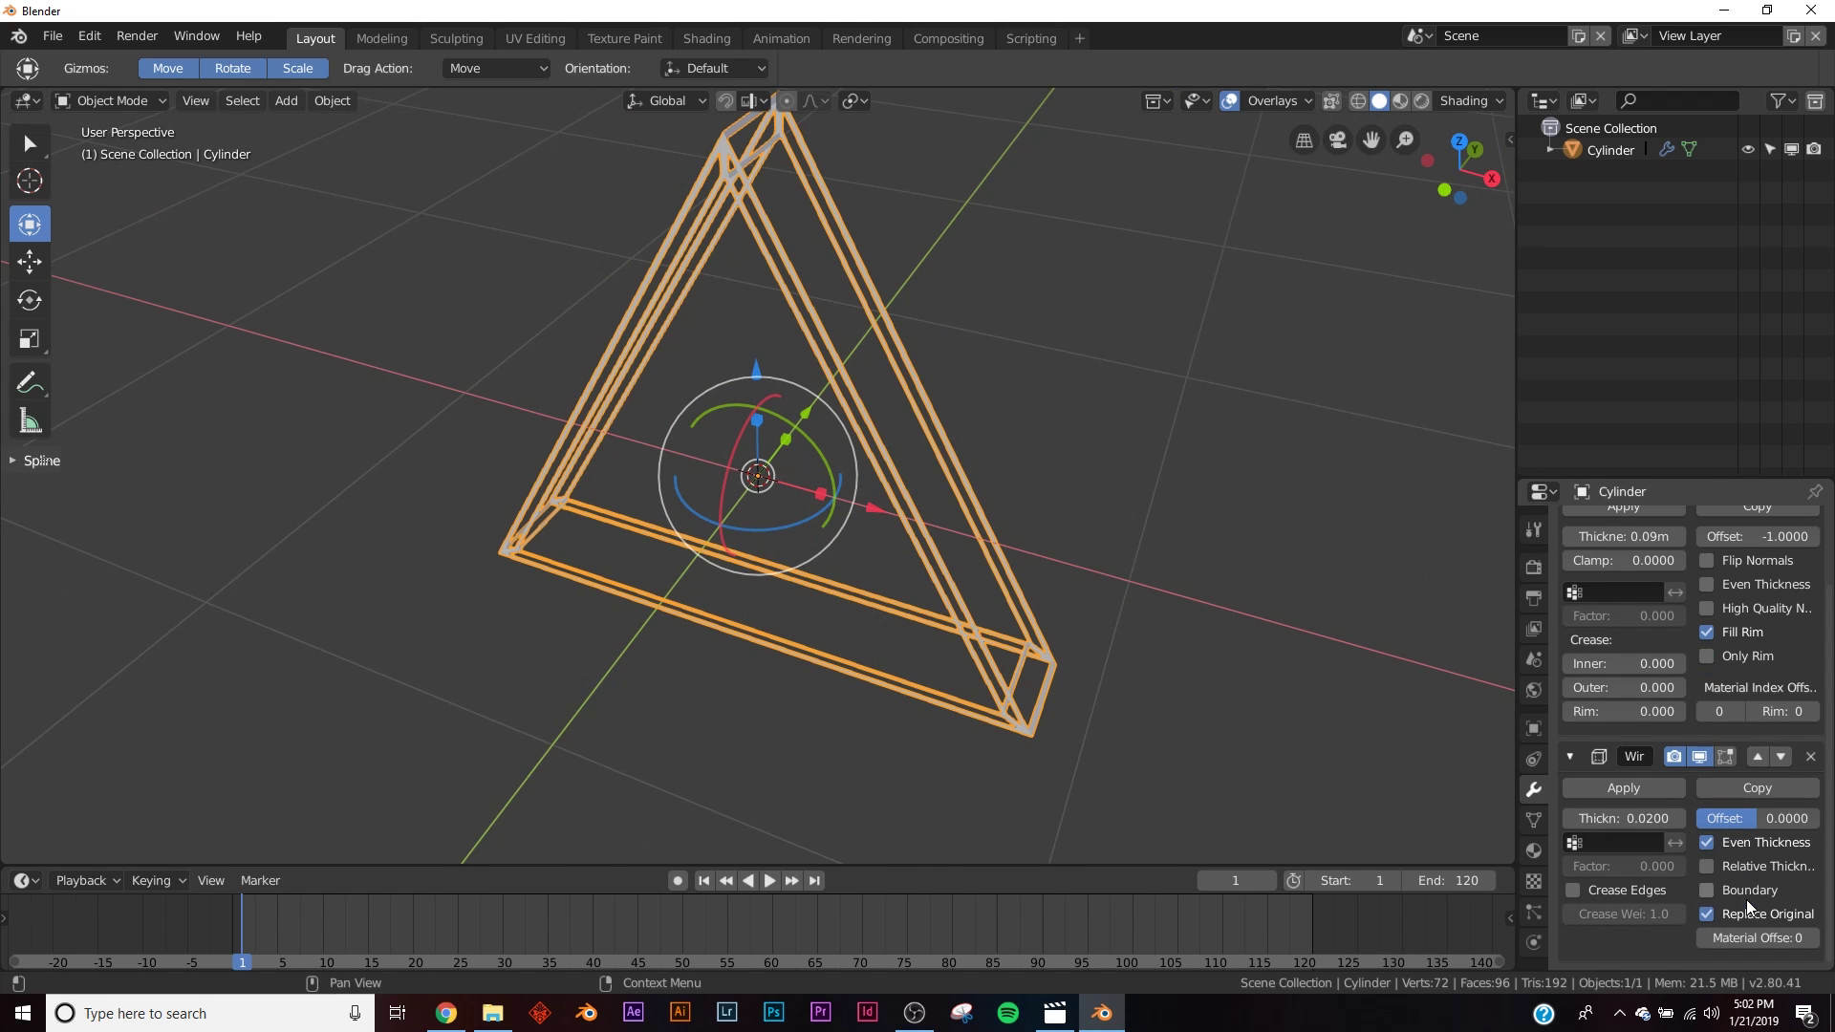
left_click(1709, 915)
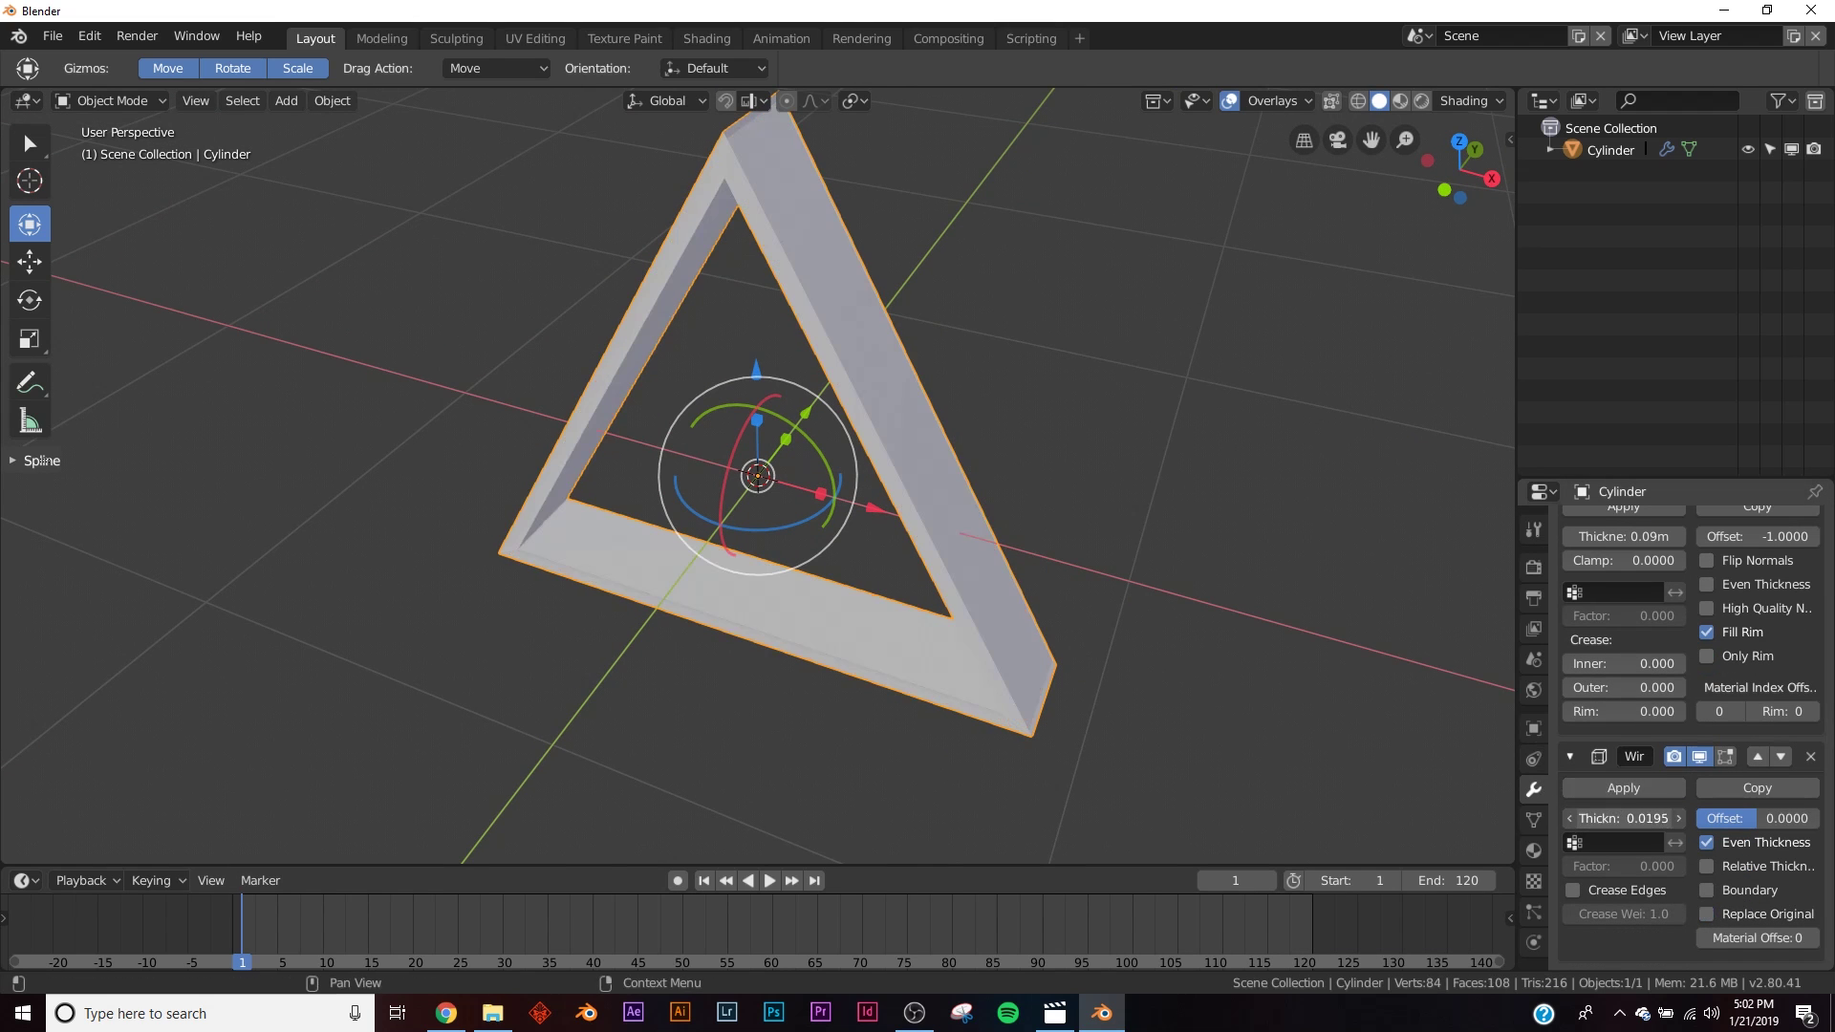
left_click_drag(1622, 818, 1606, 818)
middle_click_drag(669, 535, 763, 485)
scroll(879, 528, "down", 5)
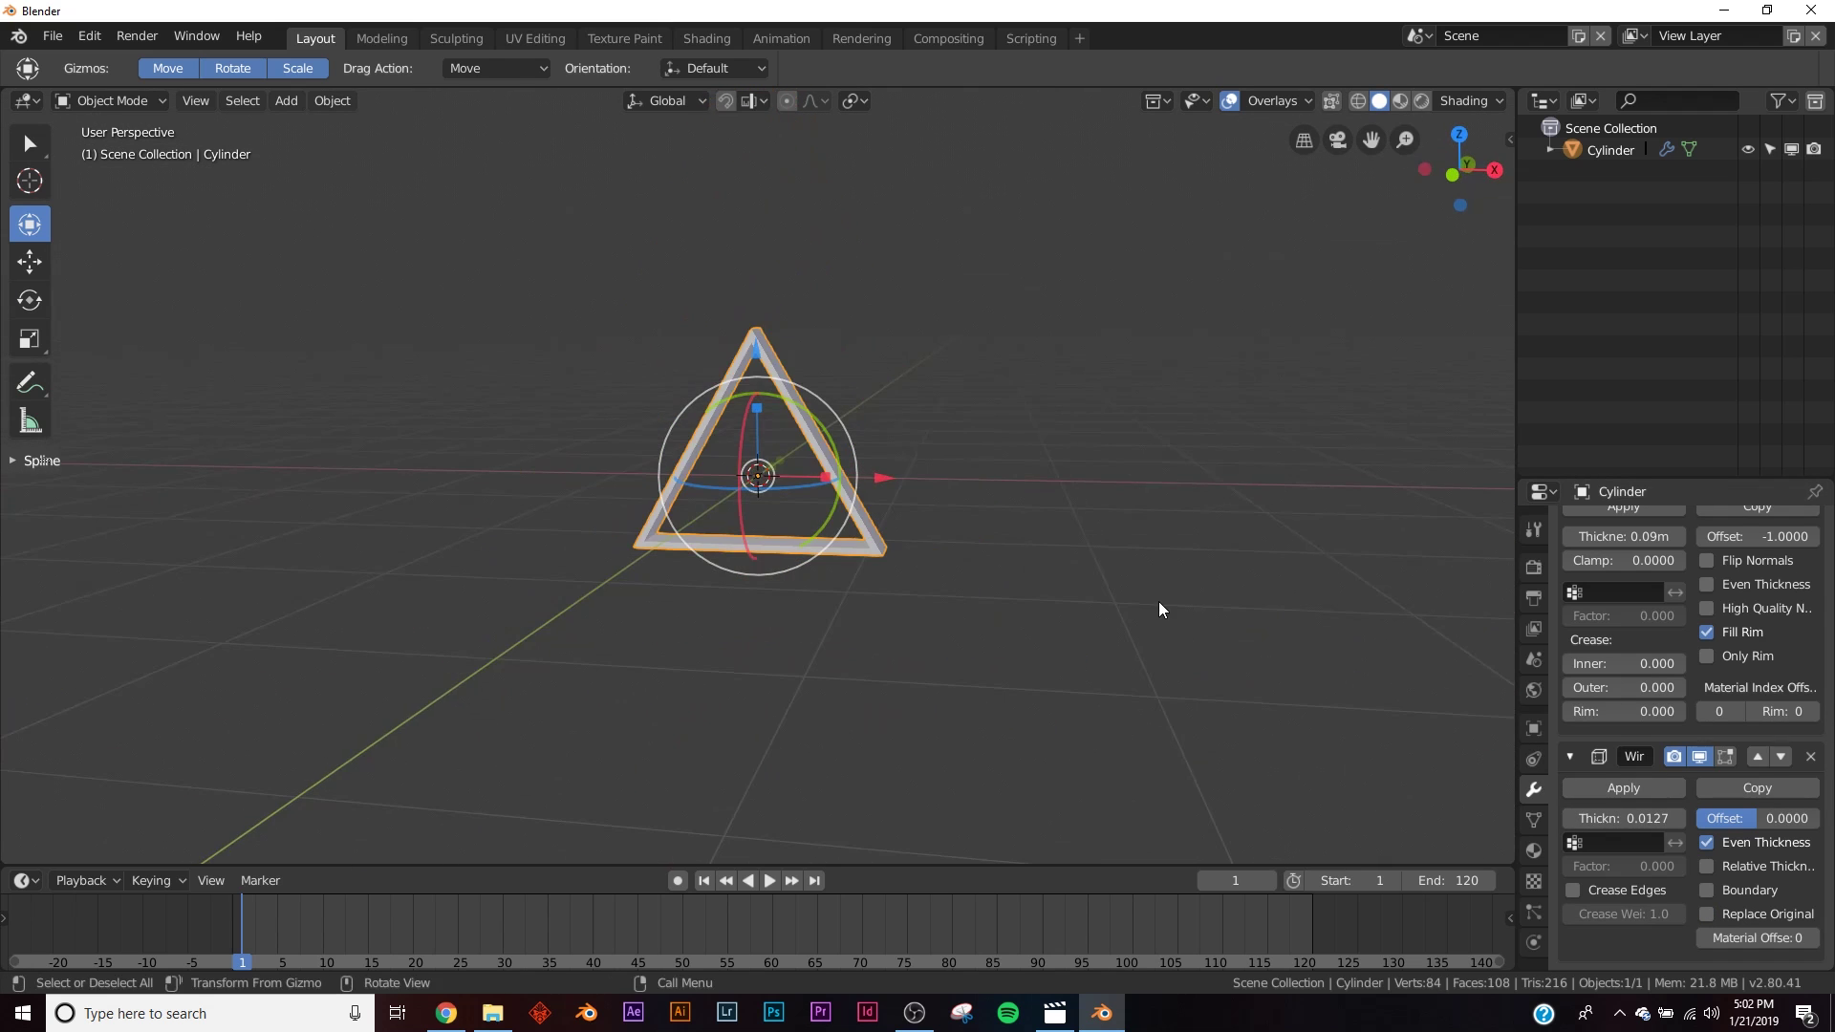
middle_click_drag(1158, 600, 1011, 432)
- Add a Plain Axes Empty to the scene
key("shift+a")
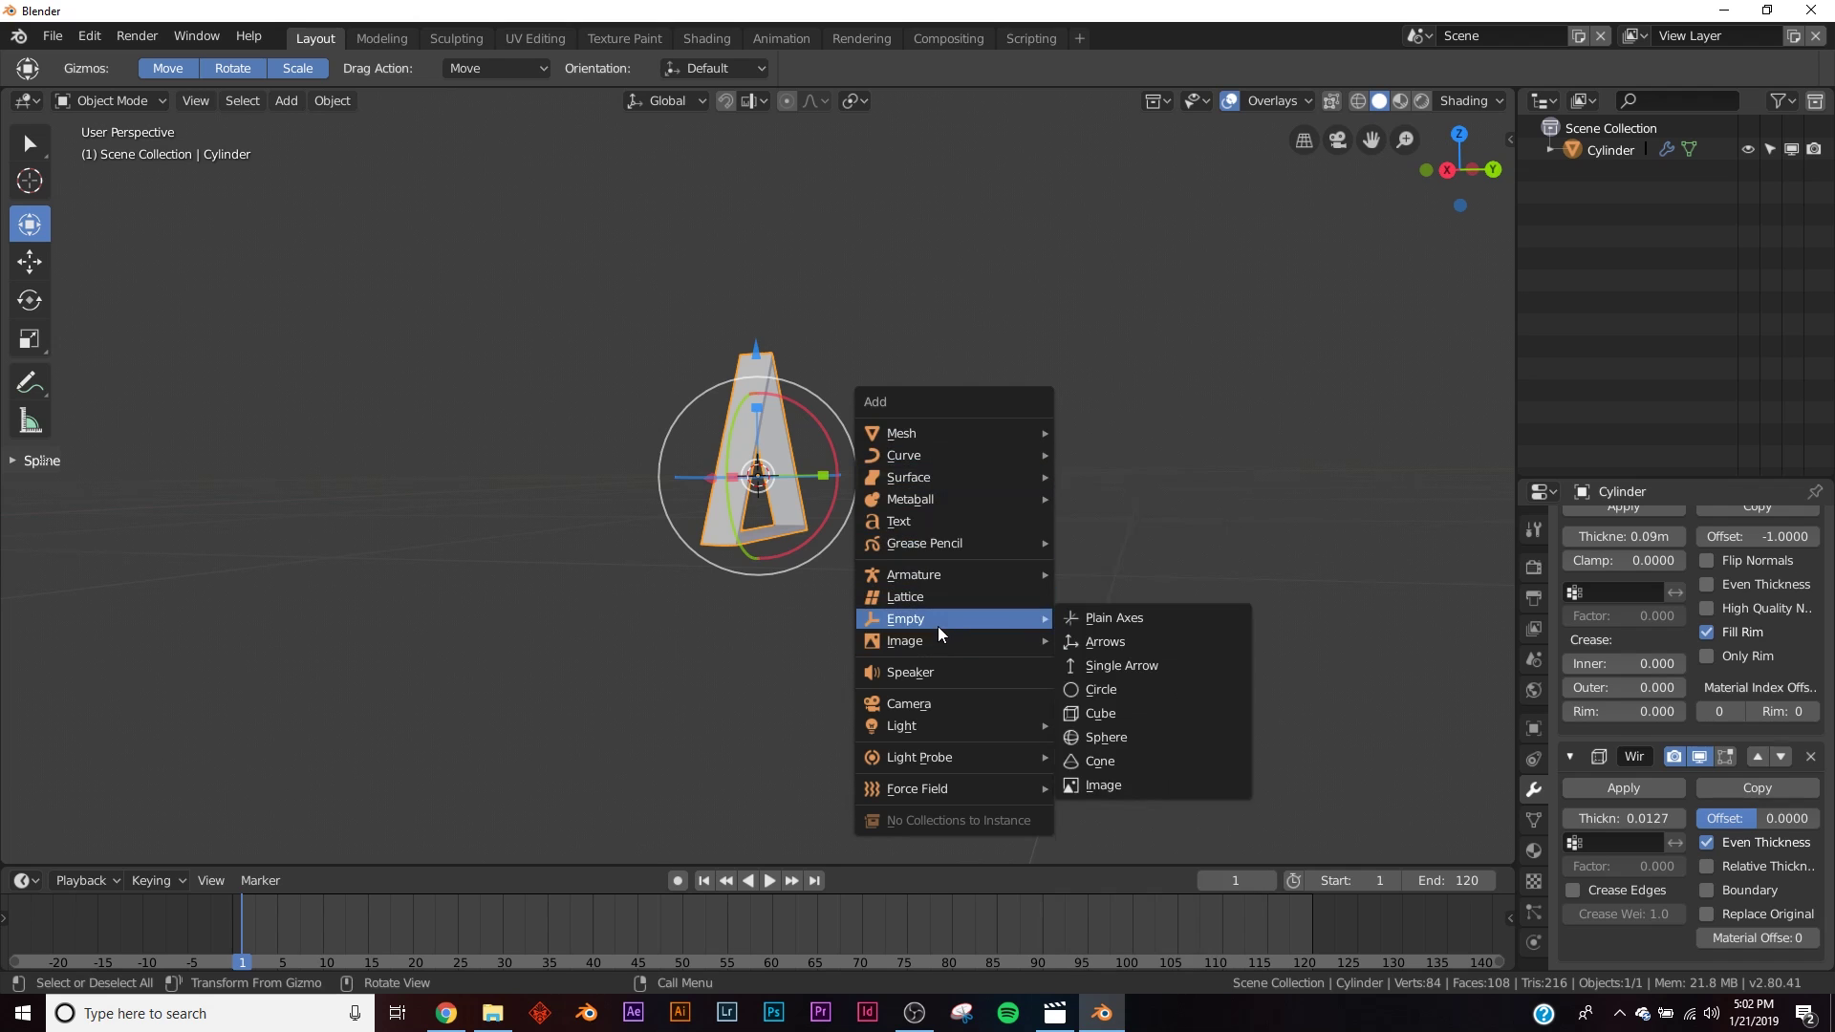
key("Escape")
middle_click_drag(994, 616, 1029, 459)
key("shift+a")
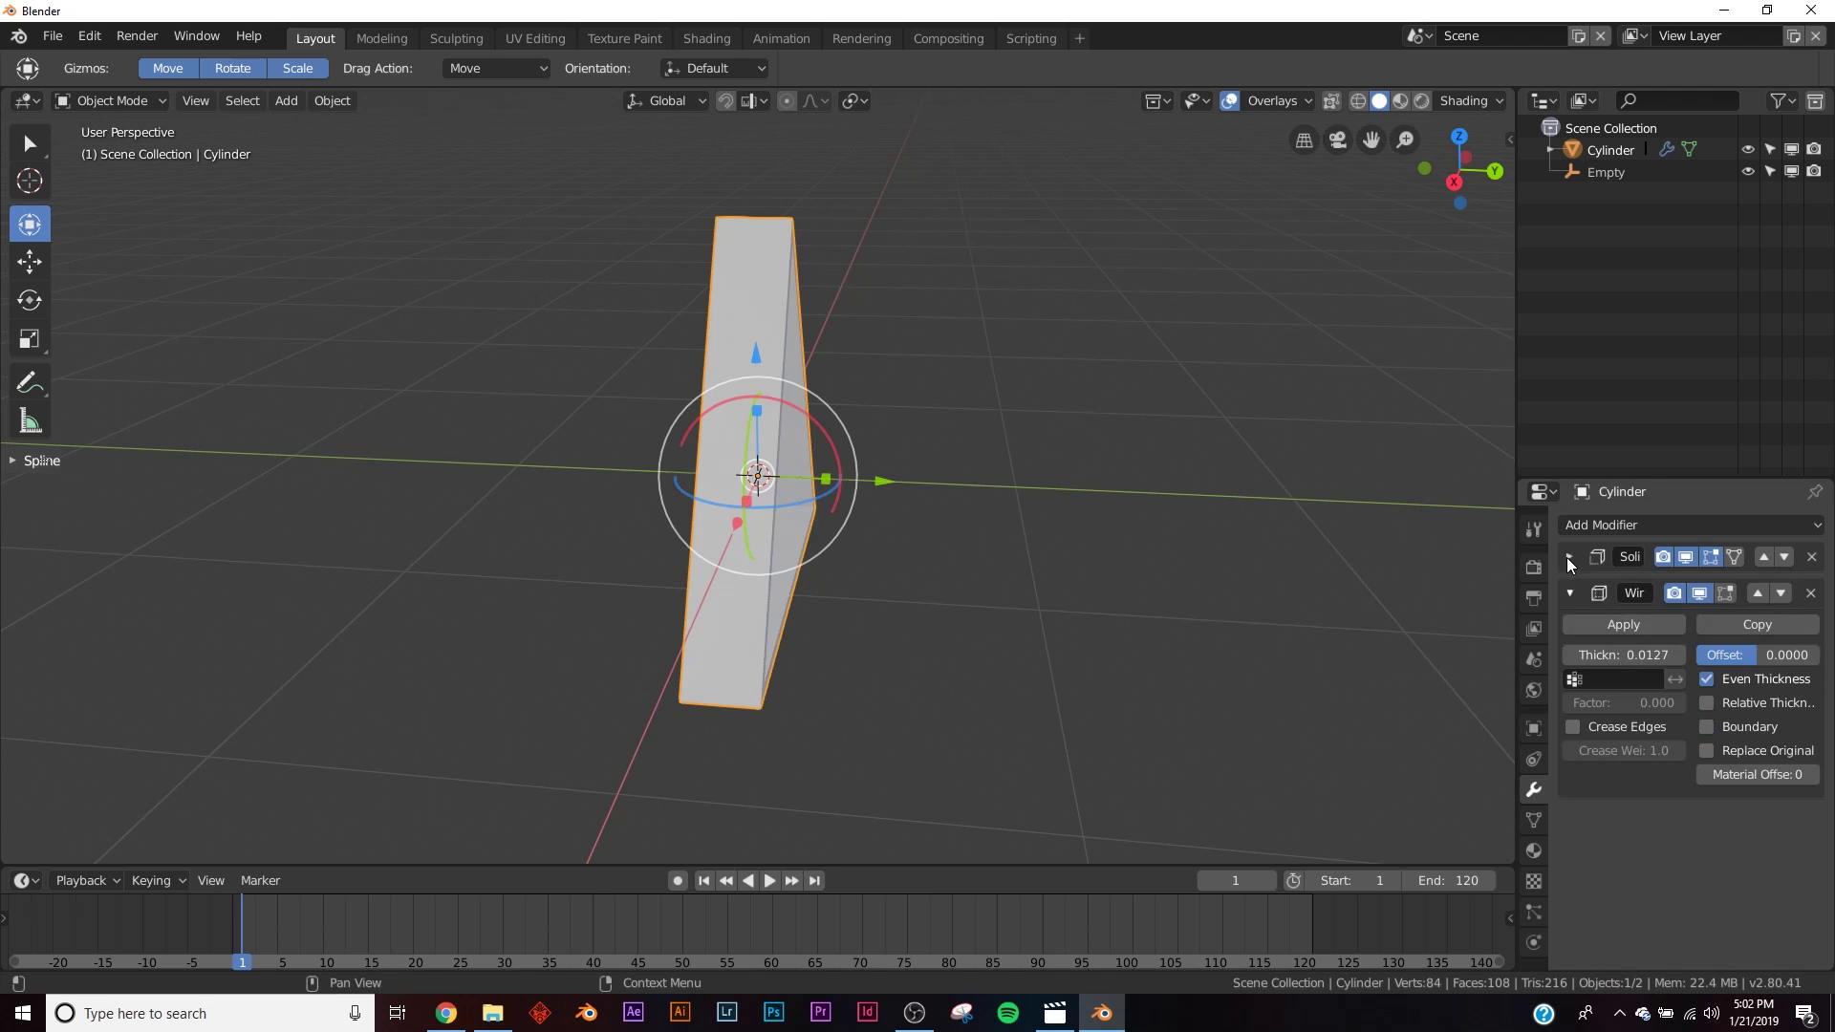
- Add an Array modifier with Relative Offset off and the Empty as Object Offset
left_click(1573, 591)
left_click(1599, 527)
left_click(1367, 574)
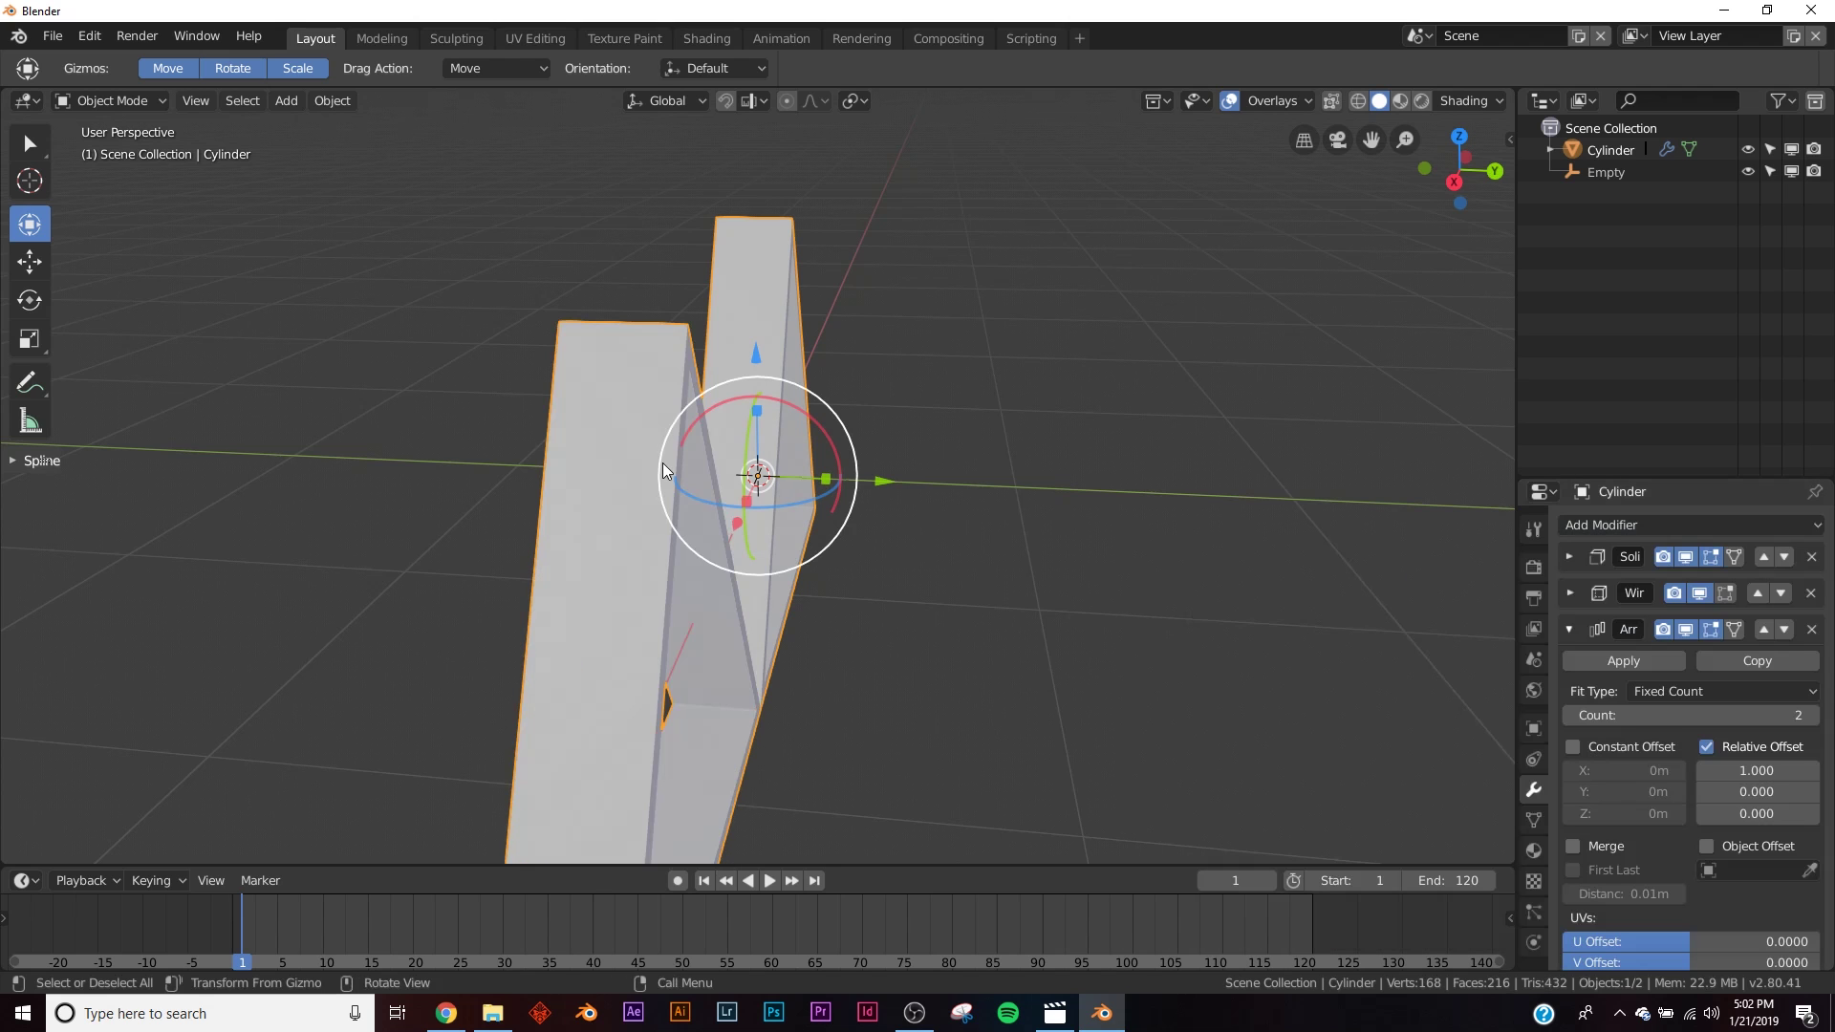
middle_click_drag(663, 462, 803, 524)
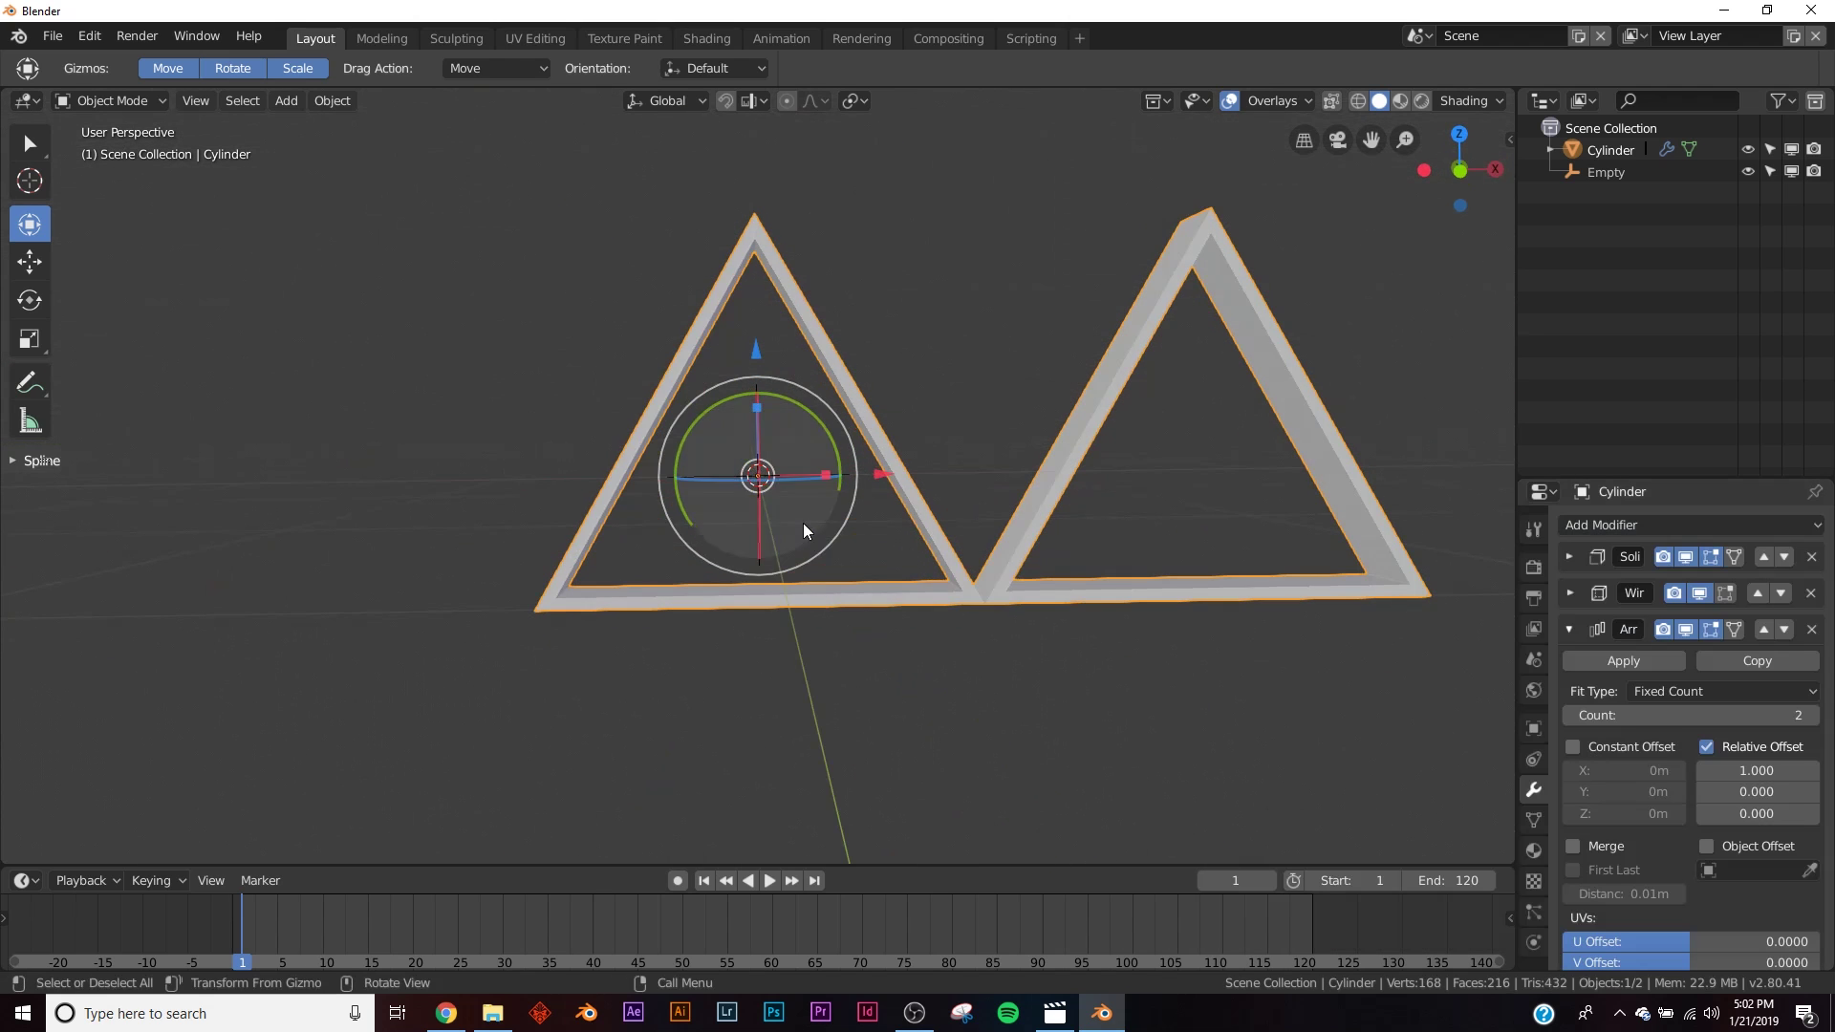
left_click(1703, 747)
scroll(1765, 817, "down", 2)
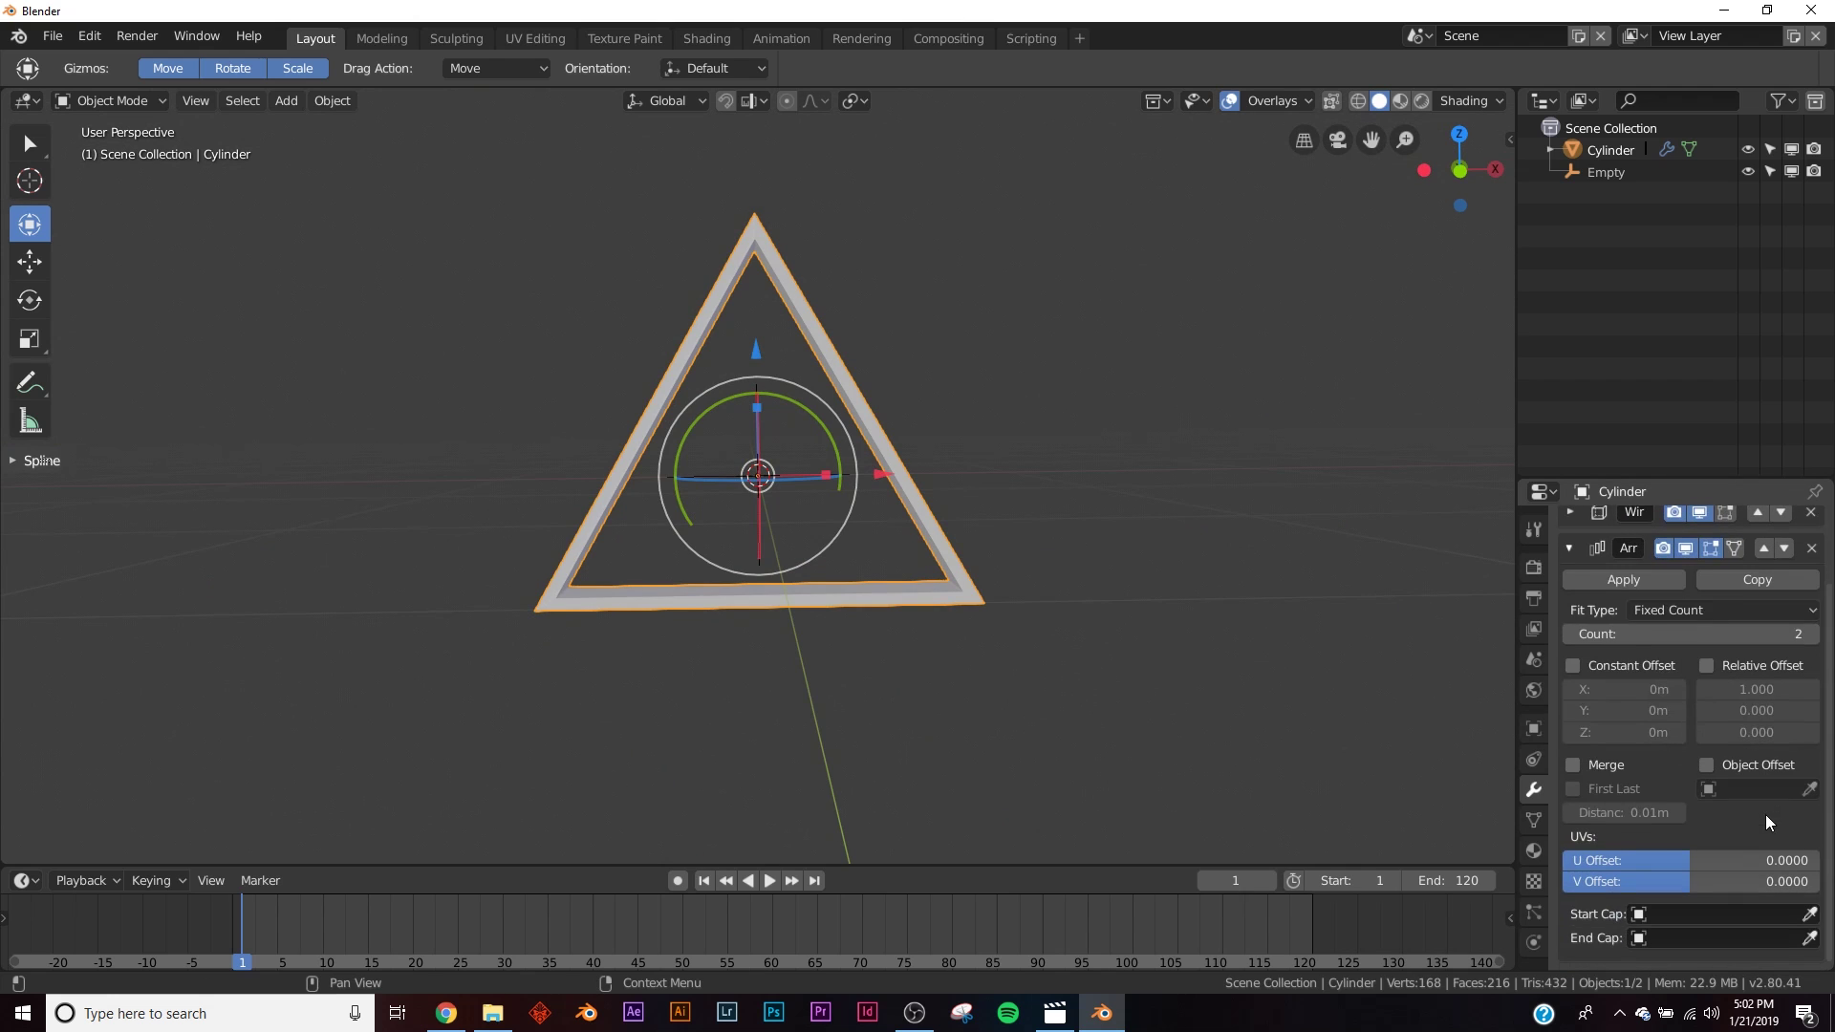
left_click(1720, 789)
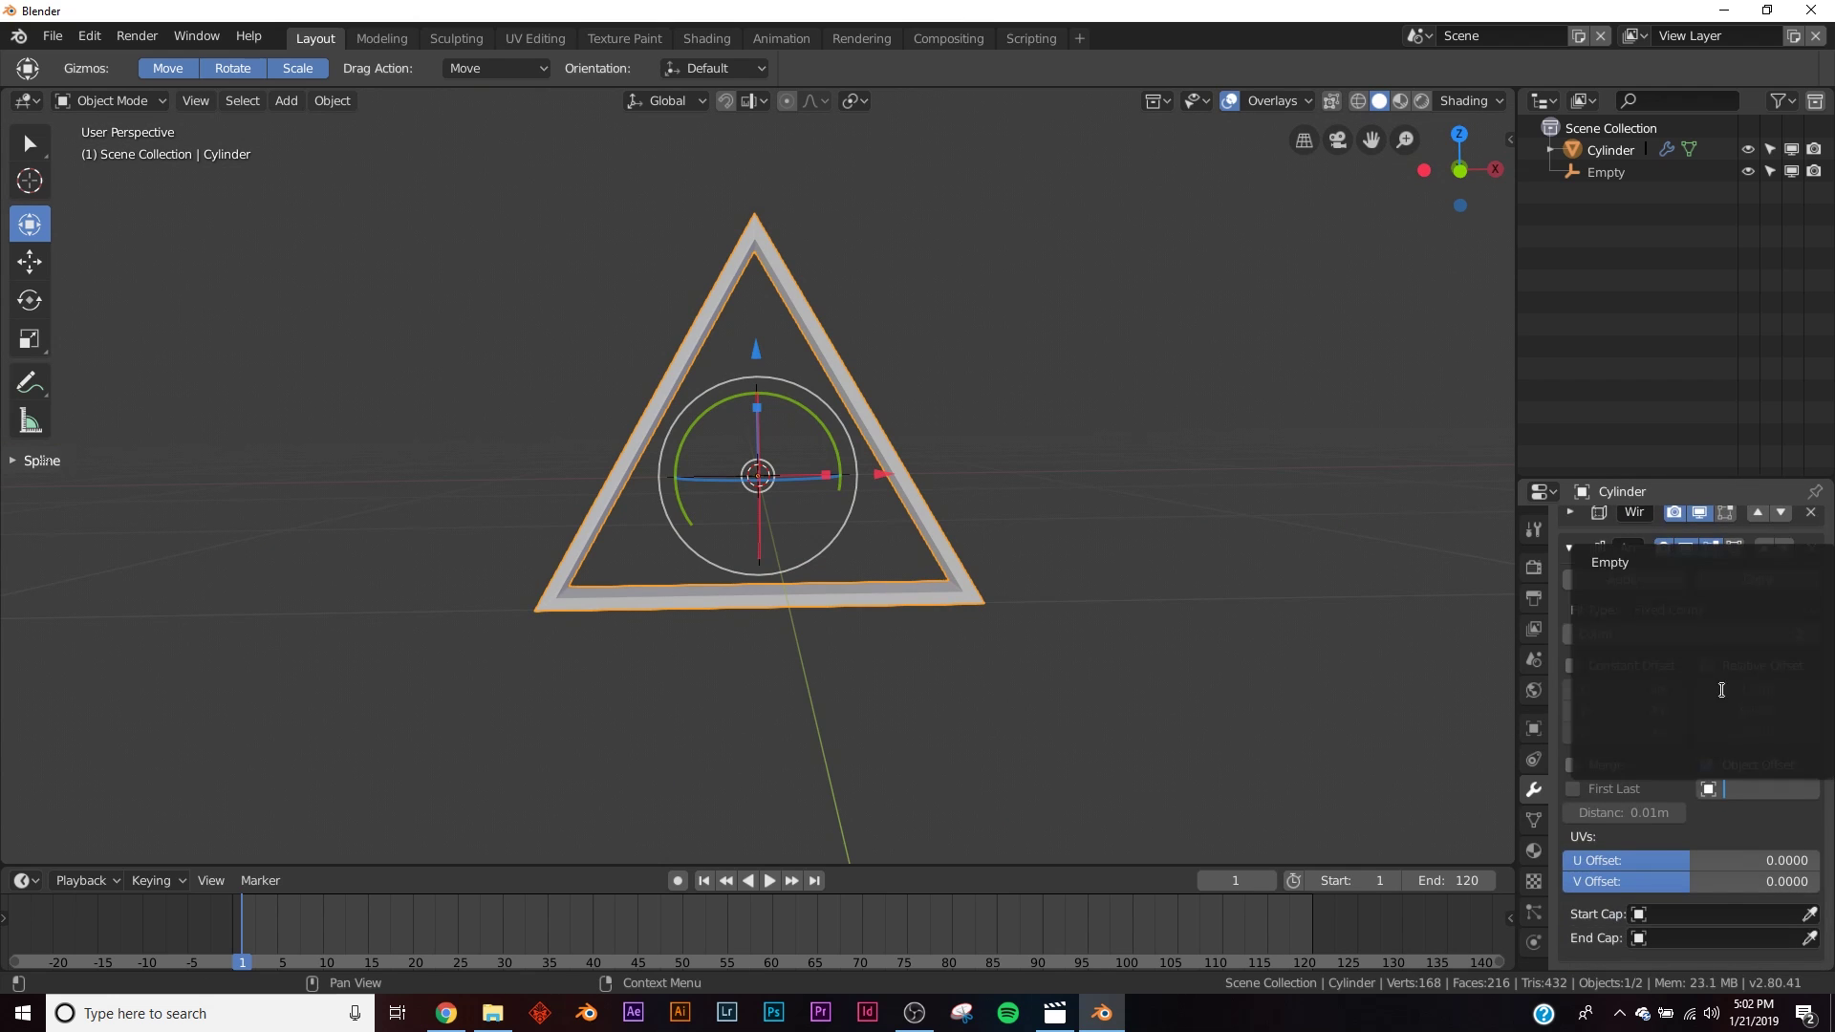
left_click(1649, 571)
- Select the Empty and set its X rotation to 90°
middle_click_drag(912, 485, 801, 565)
left_click(751, 502)
scroll(895, 549, "up", 3)
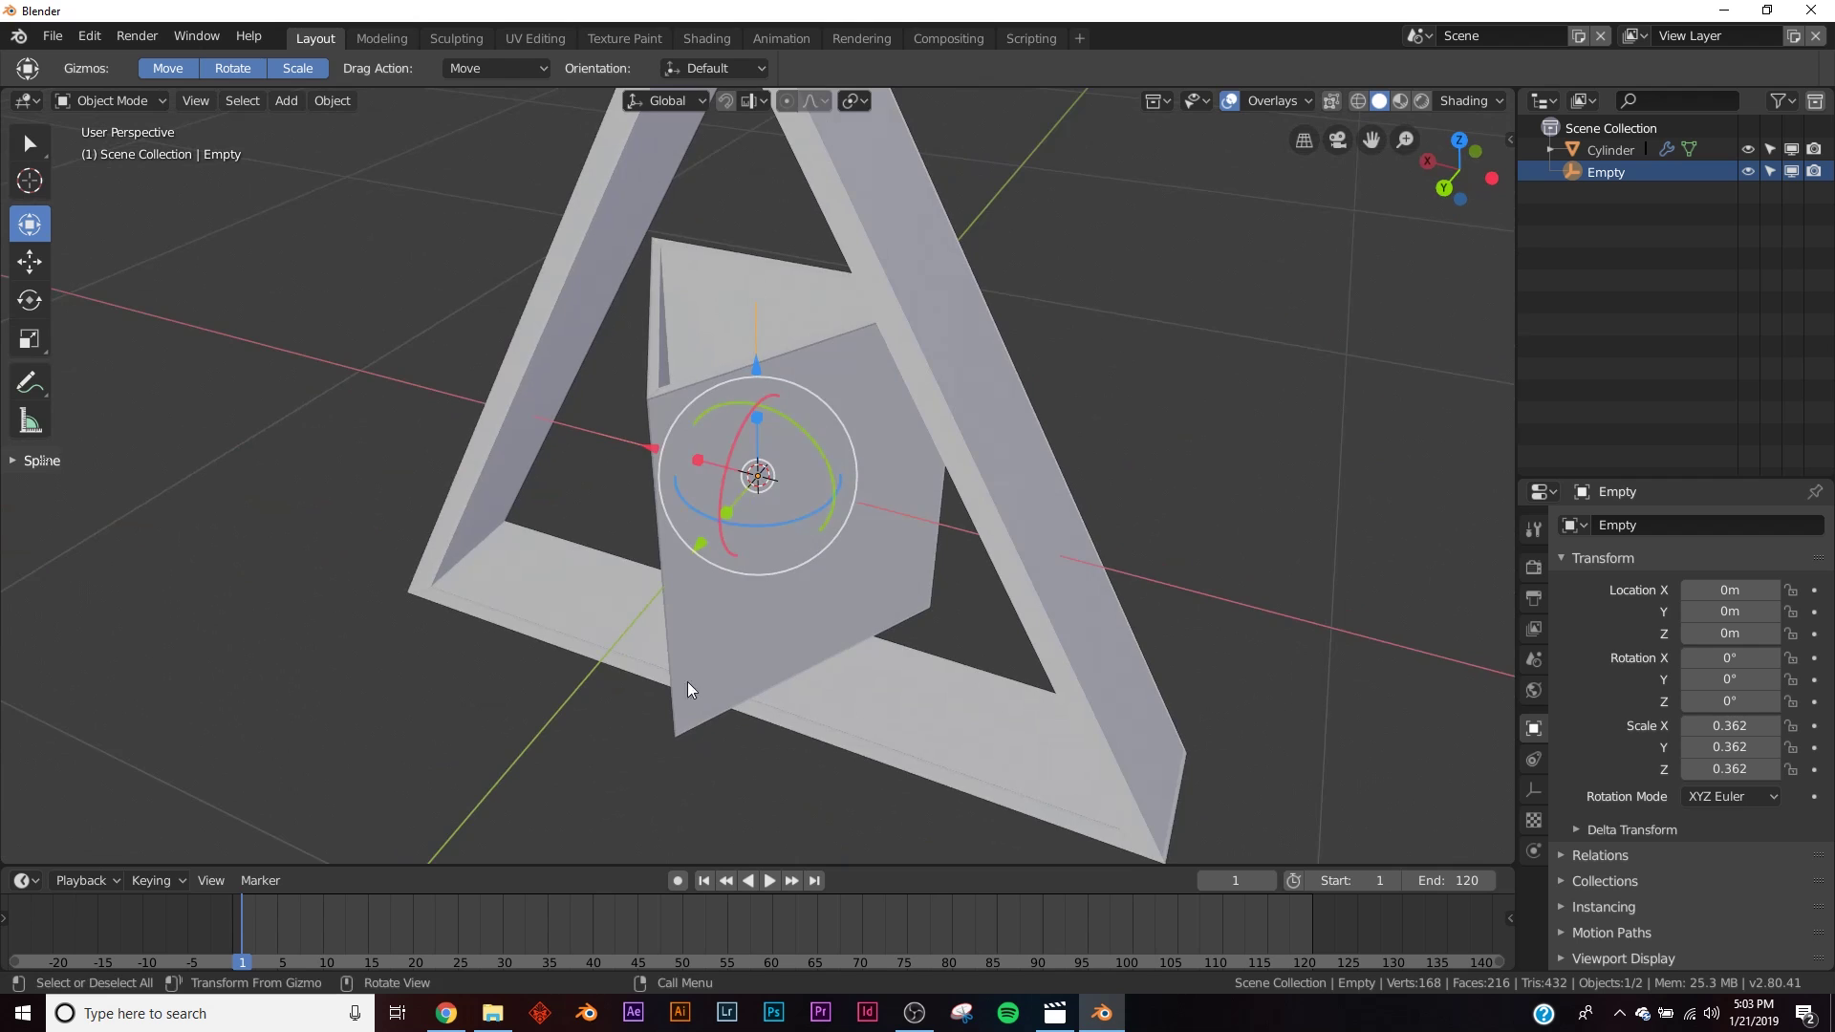
middle_click_drag(688, 688, 834, 580)
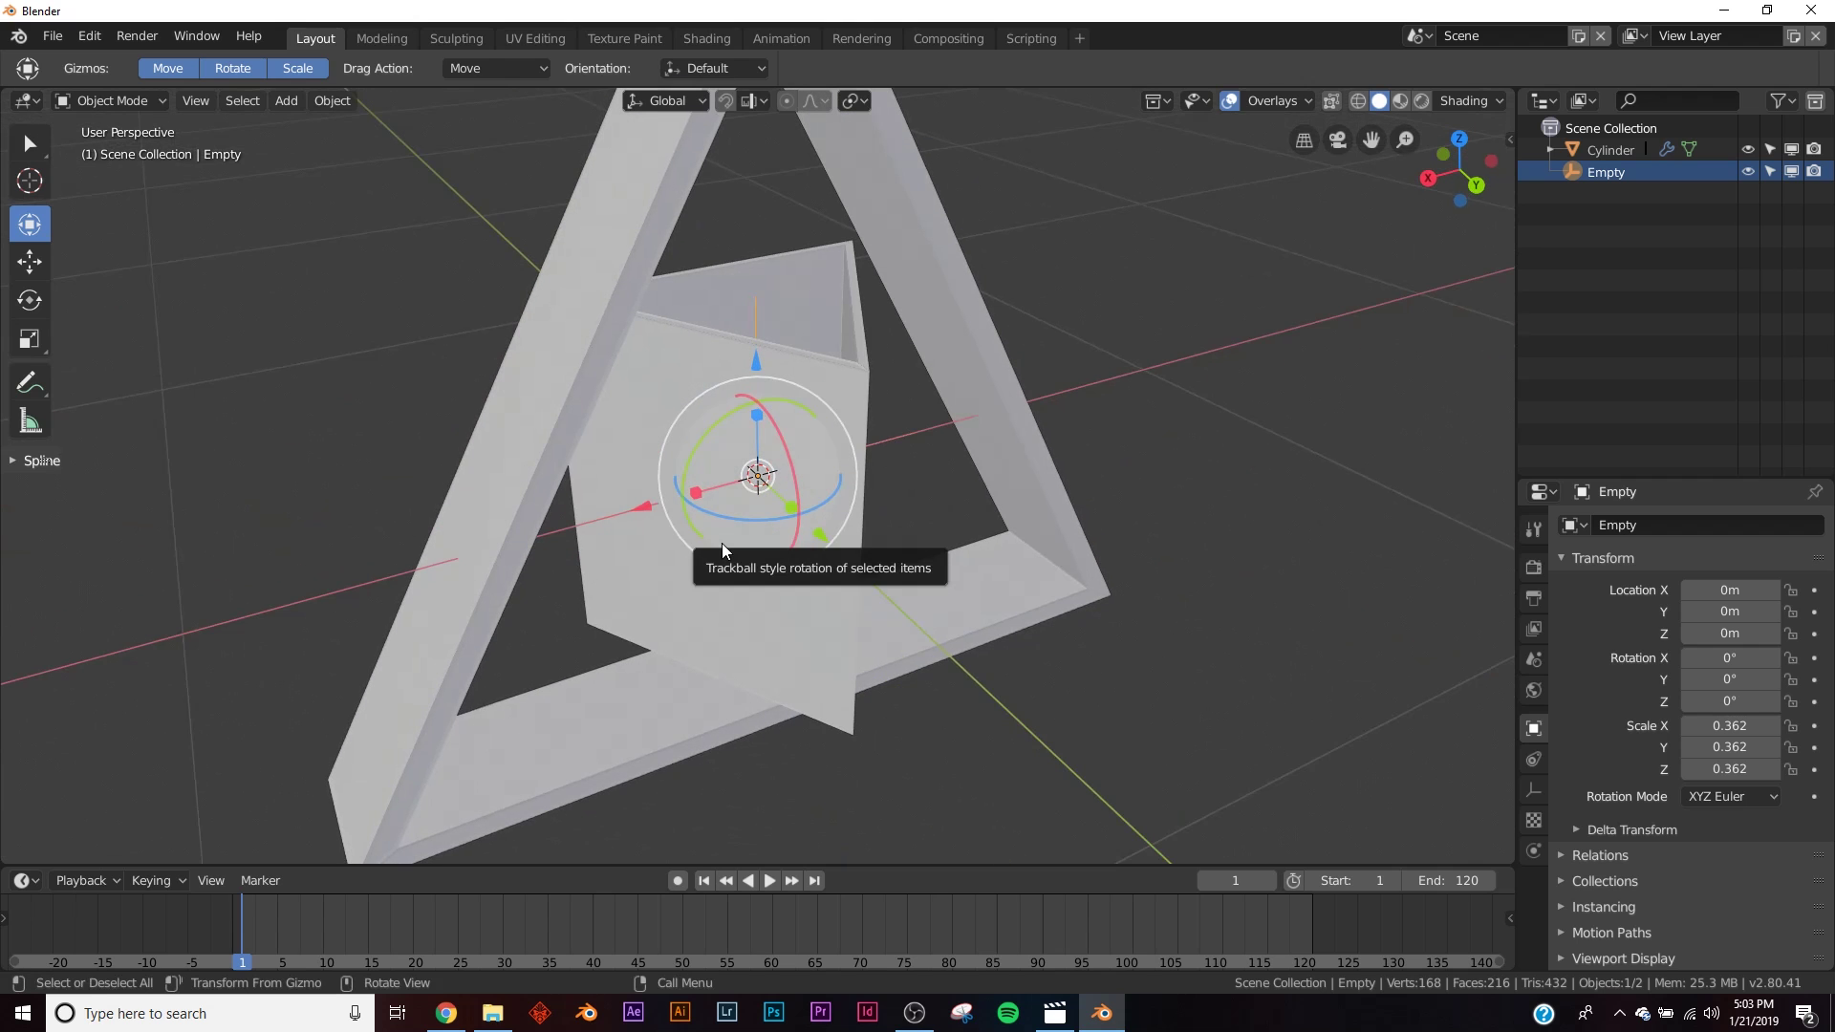
scroll(1213, 573, "down", 2)
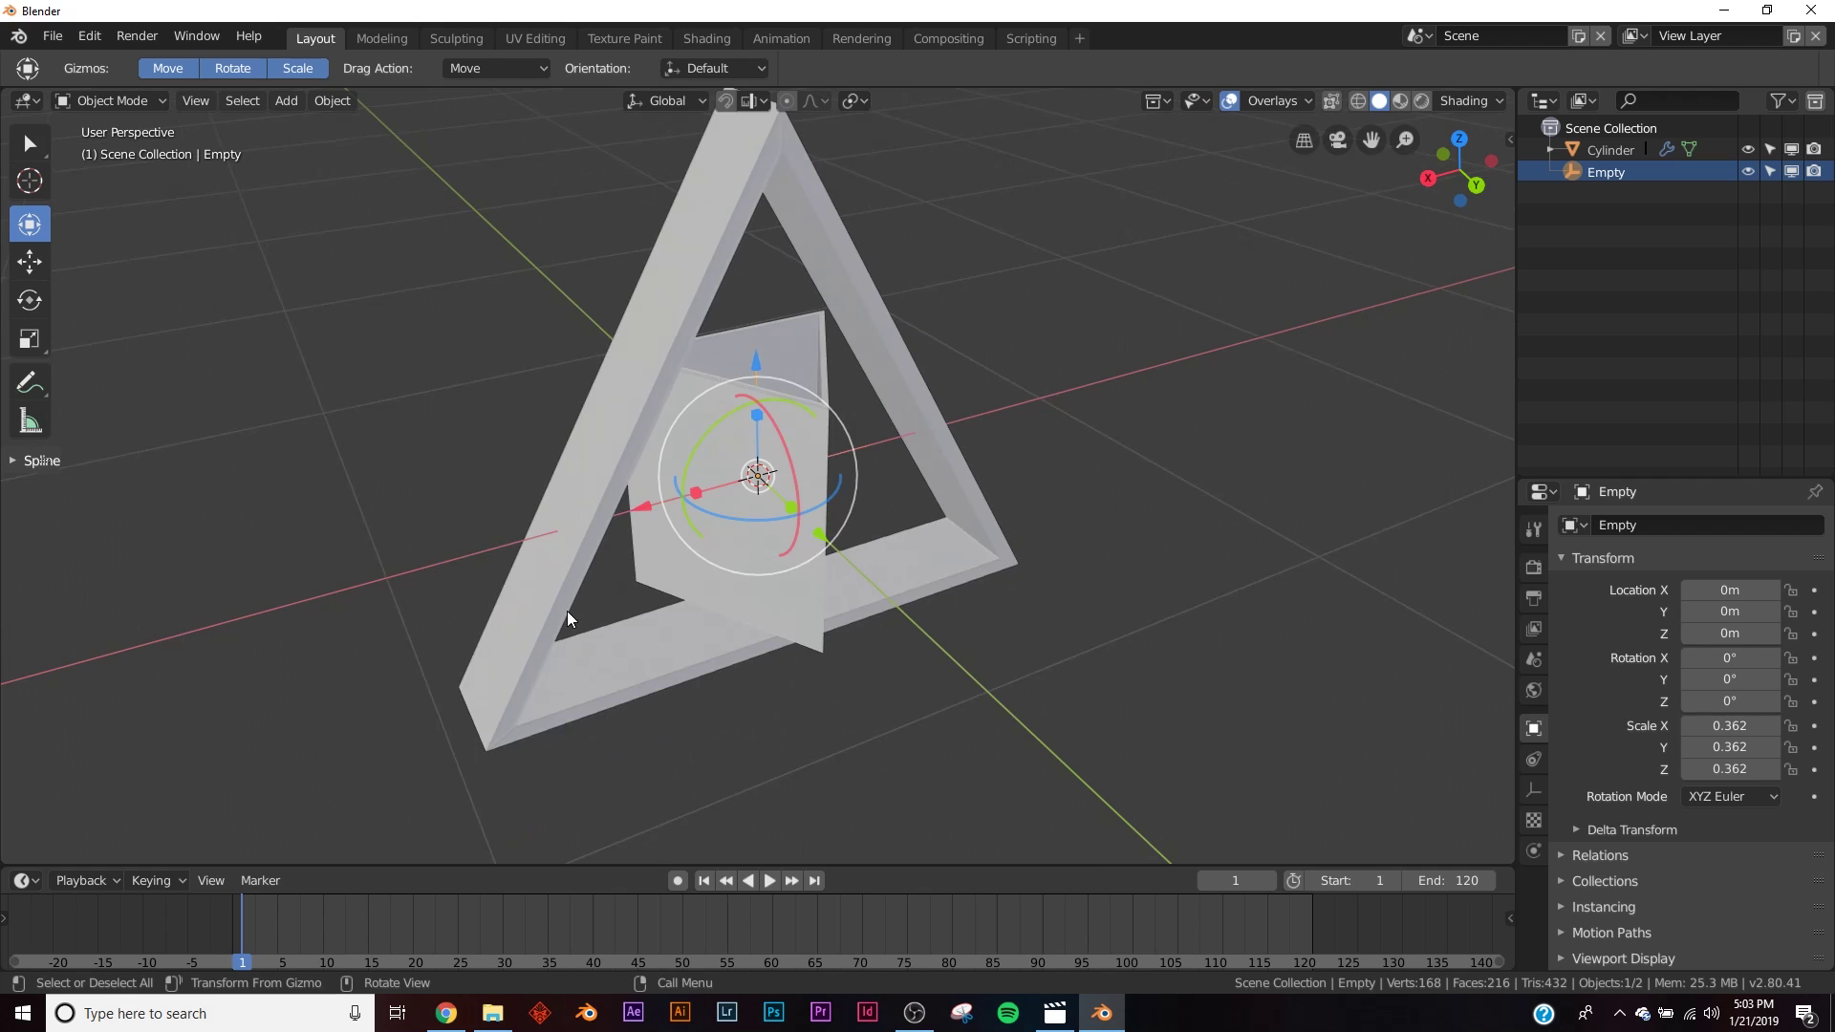
left_click(1606, 151)
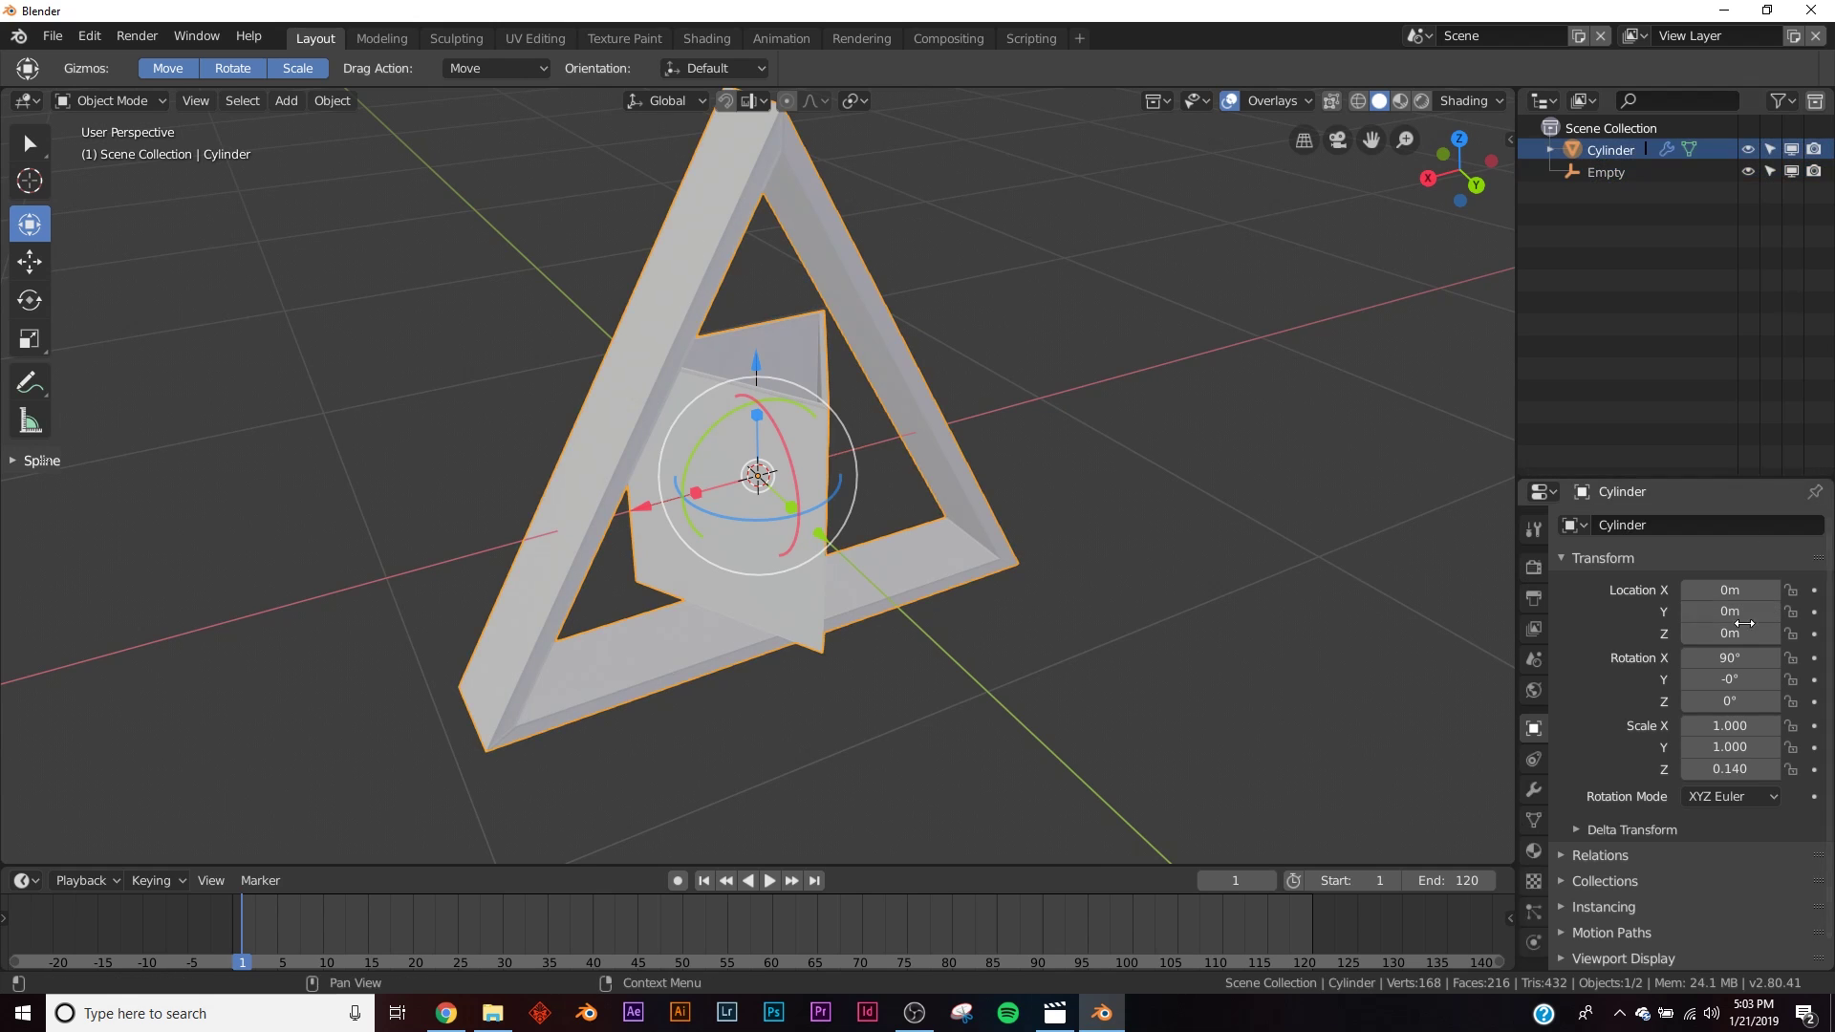
left_click(1598, 173)
type("90")
key("Return")
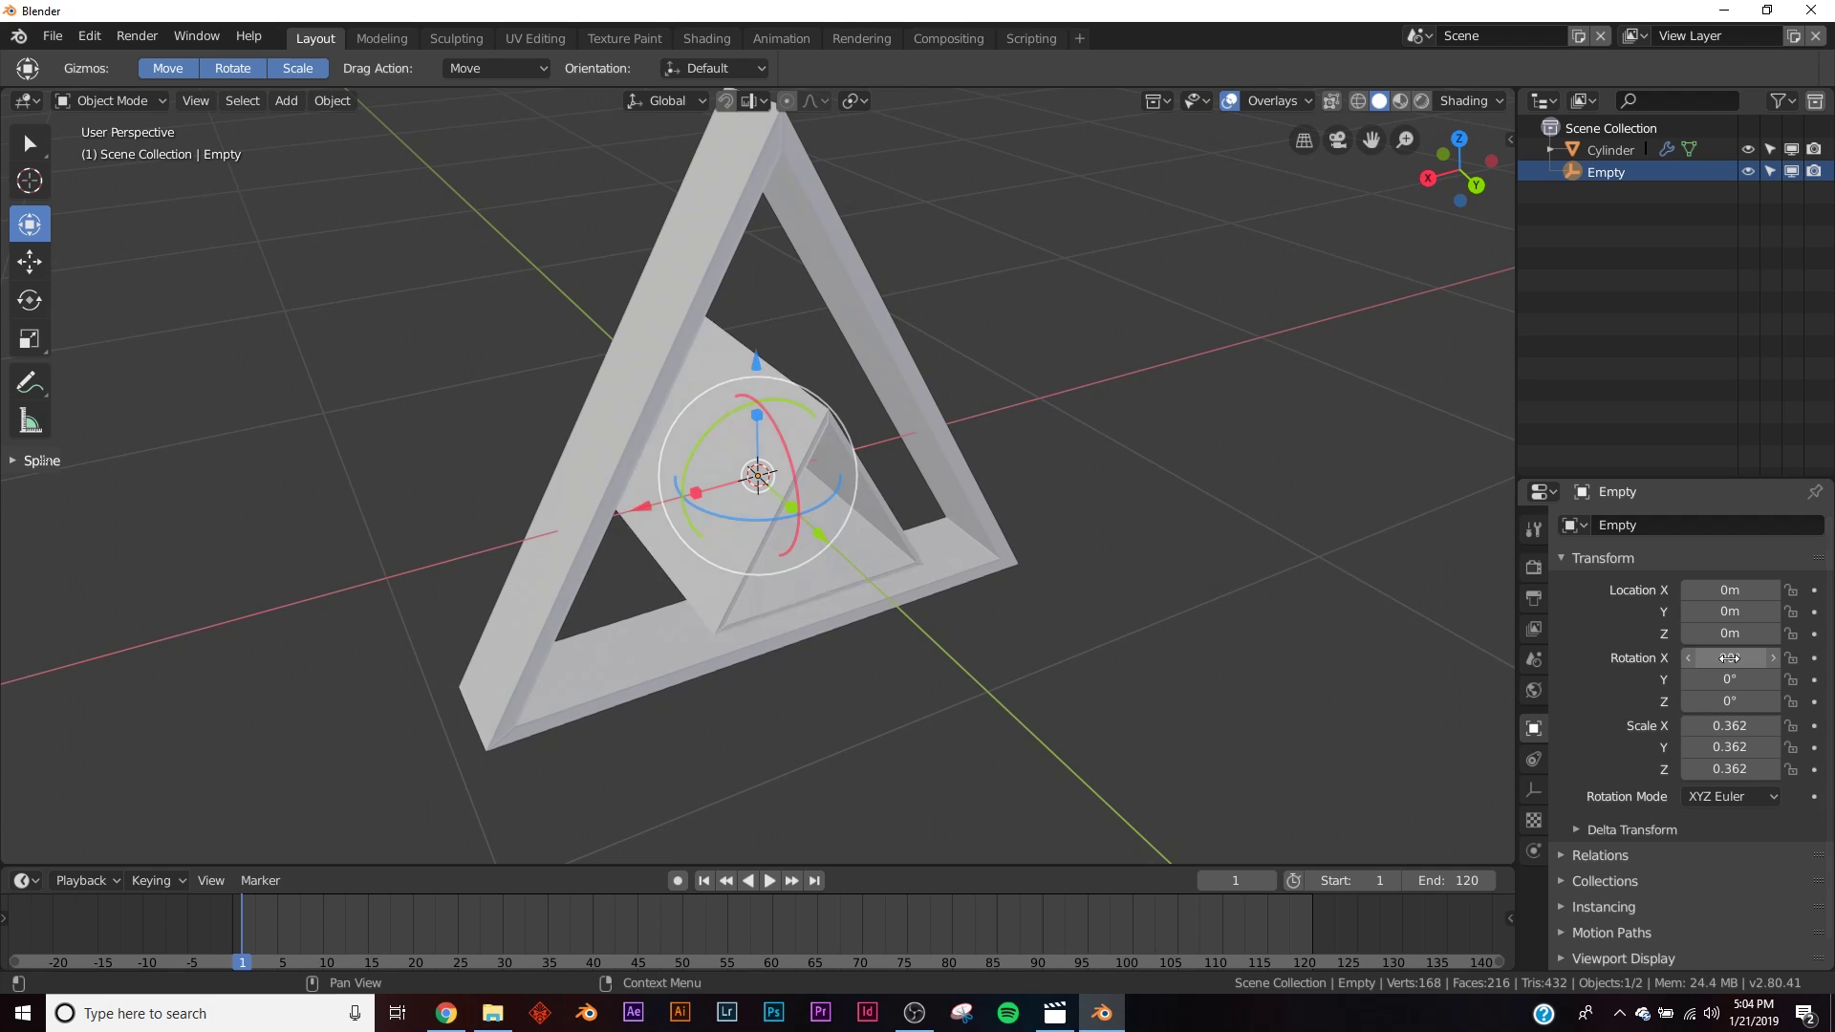
- Set the Empty's scale to 1, 1, 0.14 to match the triangle frame
left_click(906, 553)
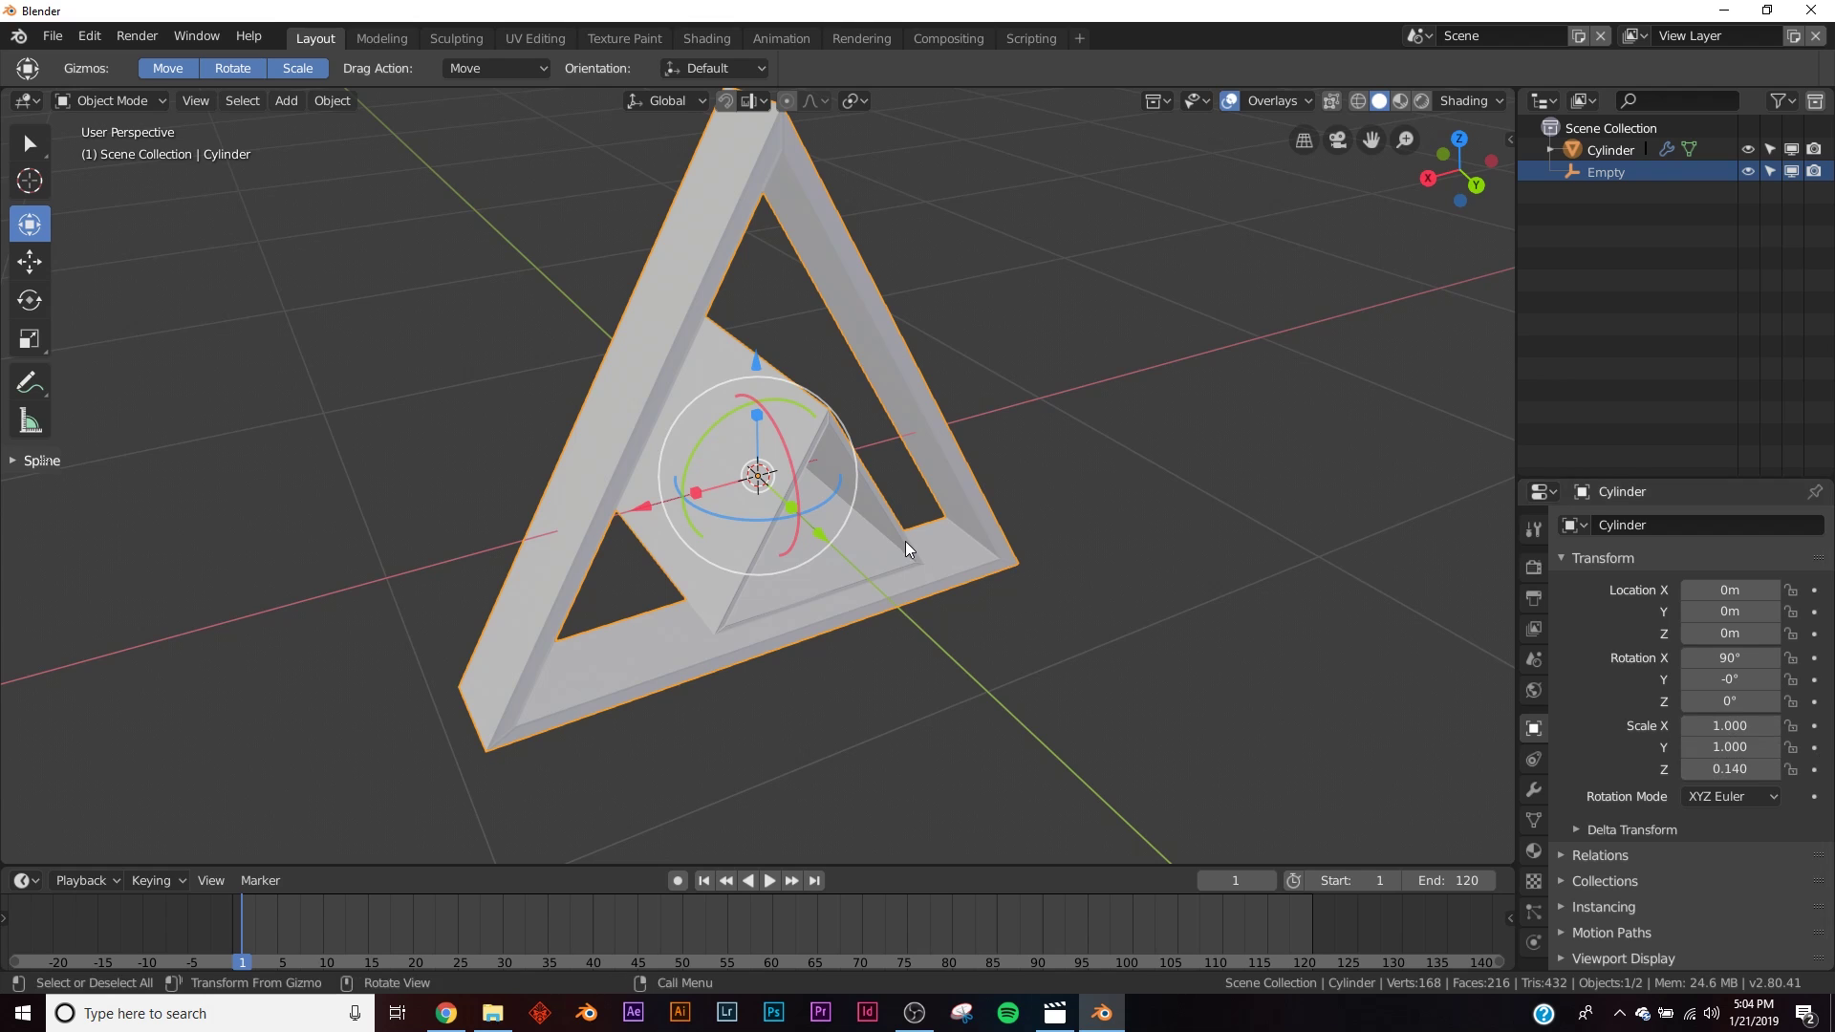
left_click(1632, 174)
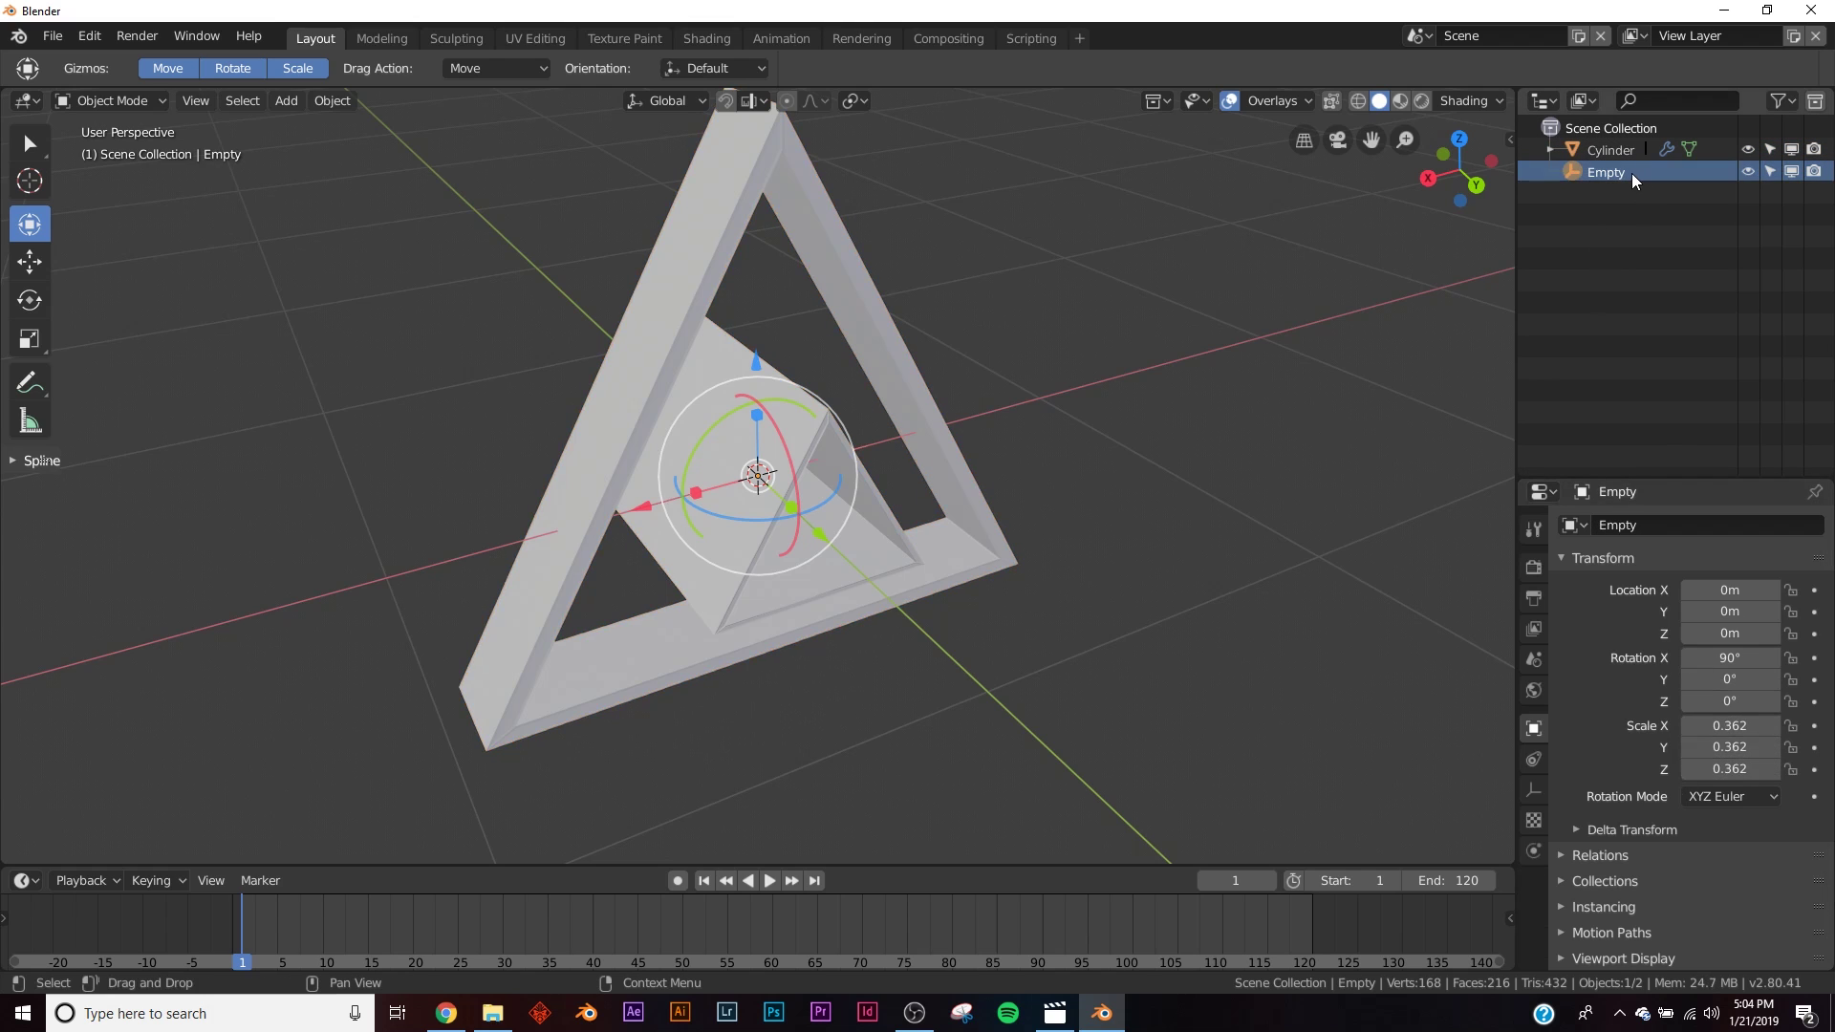
left_click(1727, 731)
type("1")
key("Return")
left_click(1246, 519)
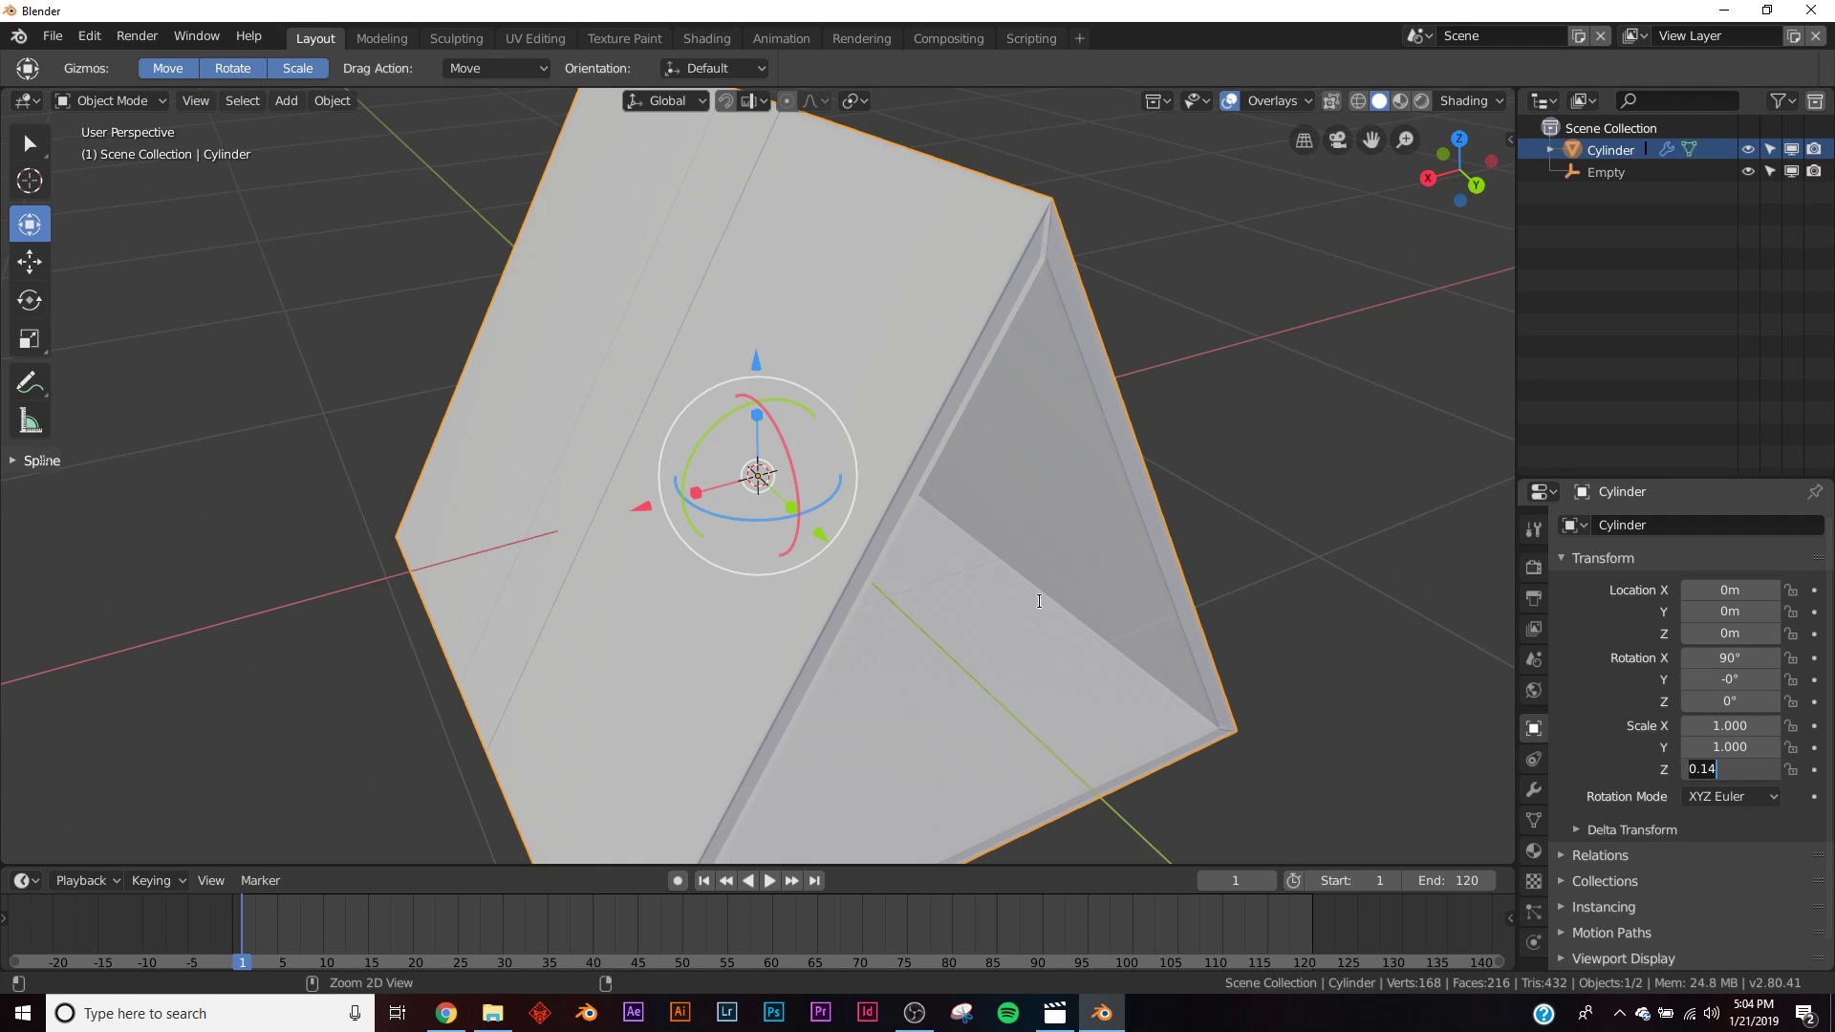
type("0.14")
key("Return")
left_click(1603, 172)
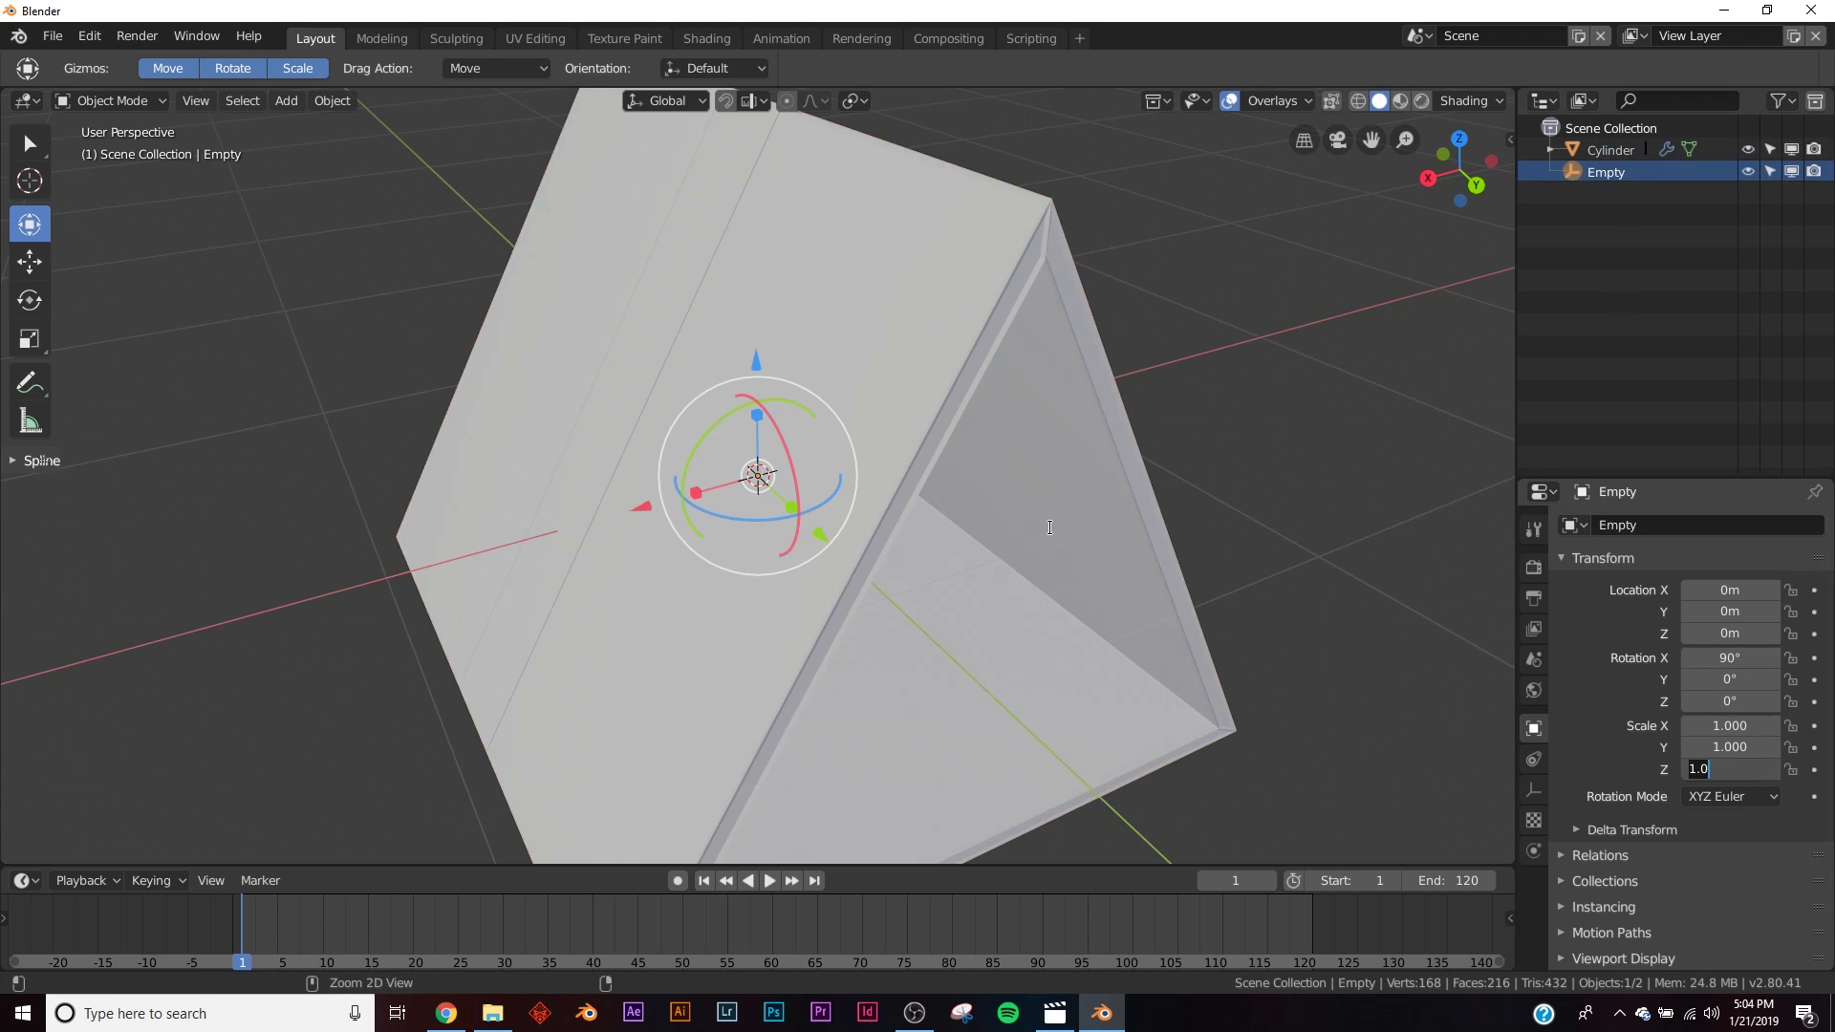
type("0.14")
key("Return")
- Move the Empty 0.366 m along Y
middle_click_drag(1202, 368, 897, 360)
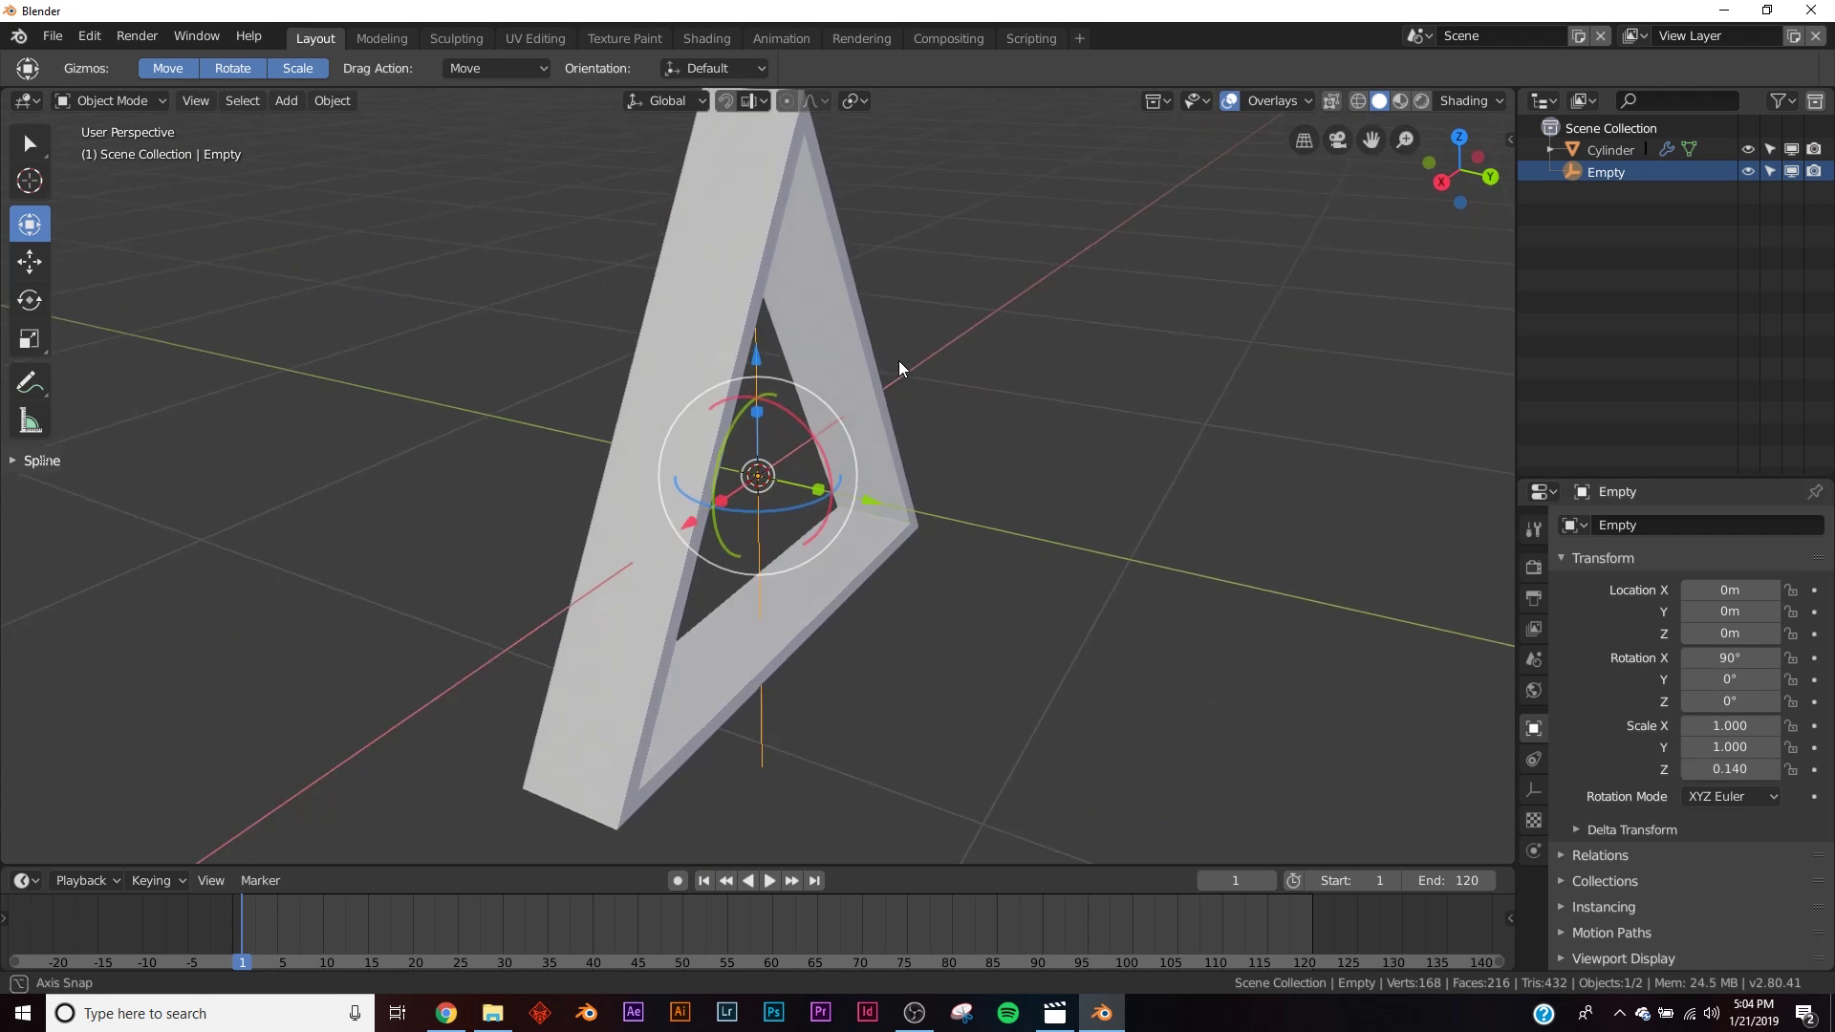
left_click_drag(879, 502, 994, 524)
middle_click_drag(994, 524, 755, 425)
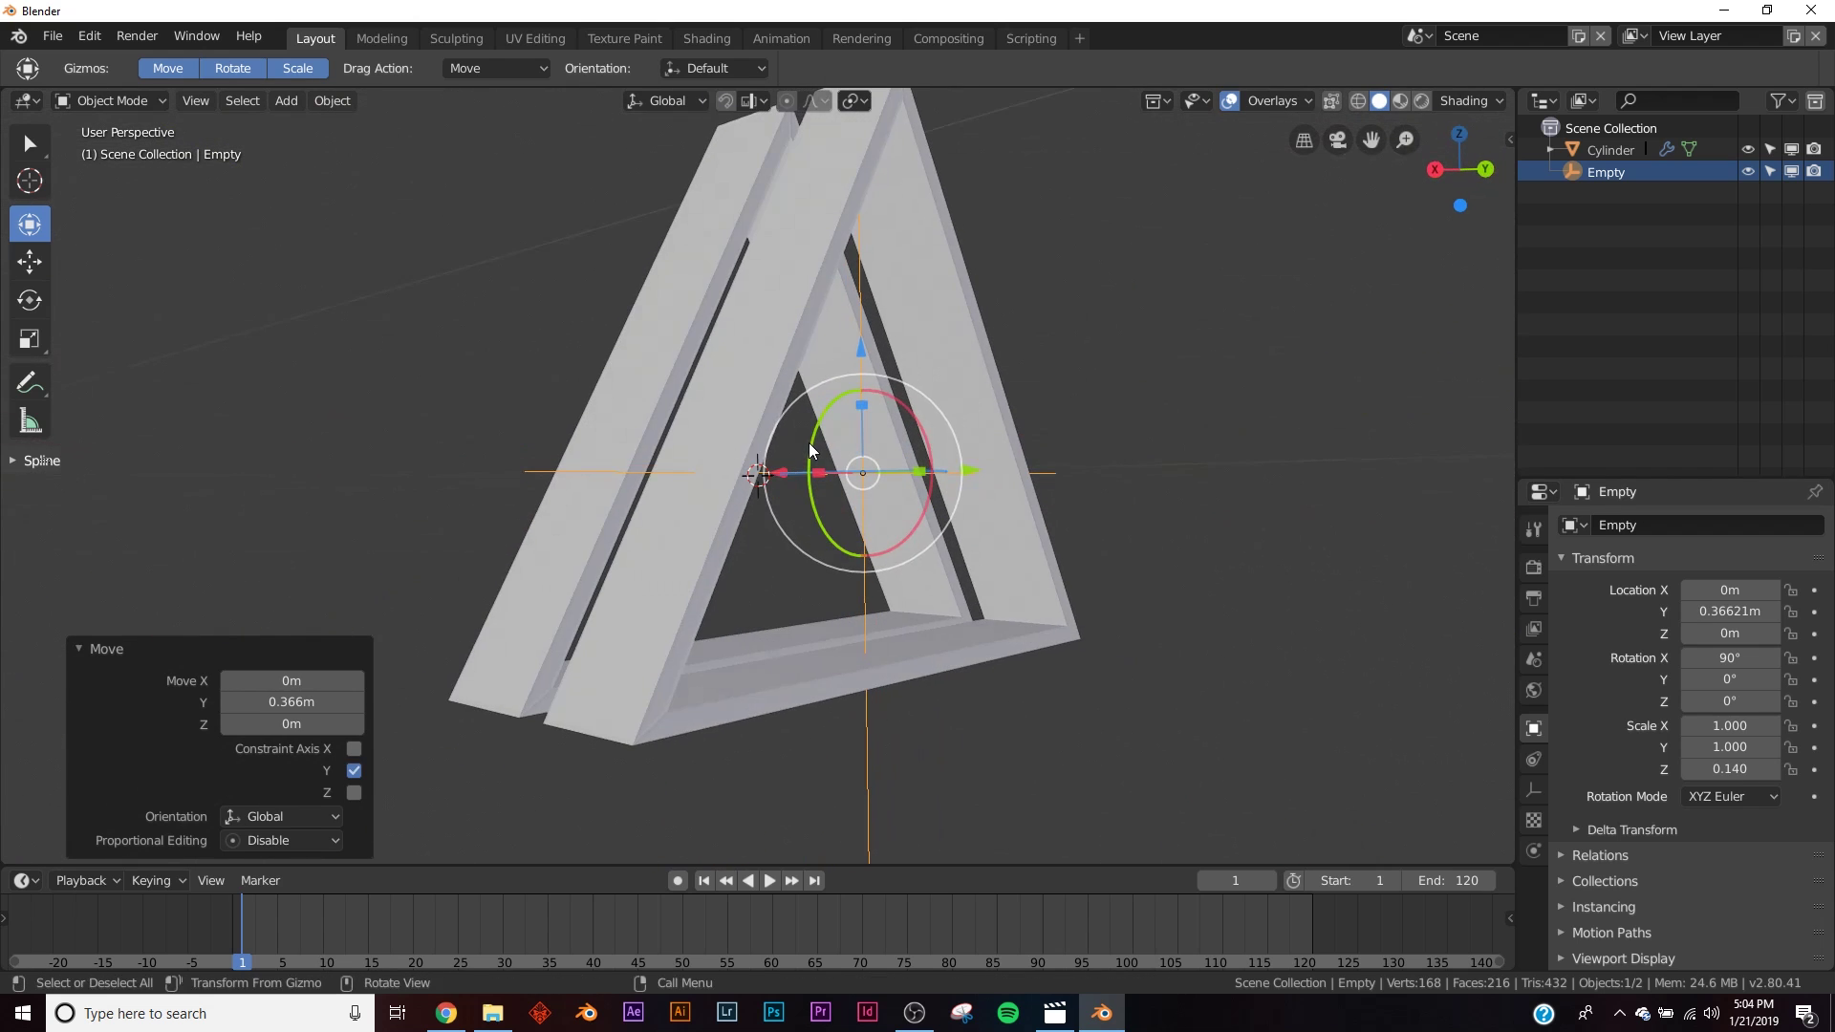
scroll(755, 426, "down", 4)
- Raise the triangle's Array count to 27 and view down the tunnel
left_click(707, 423)
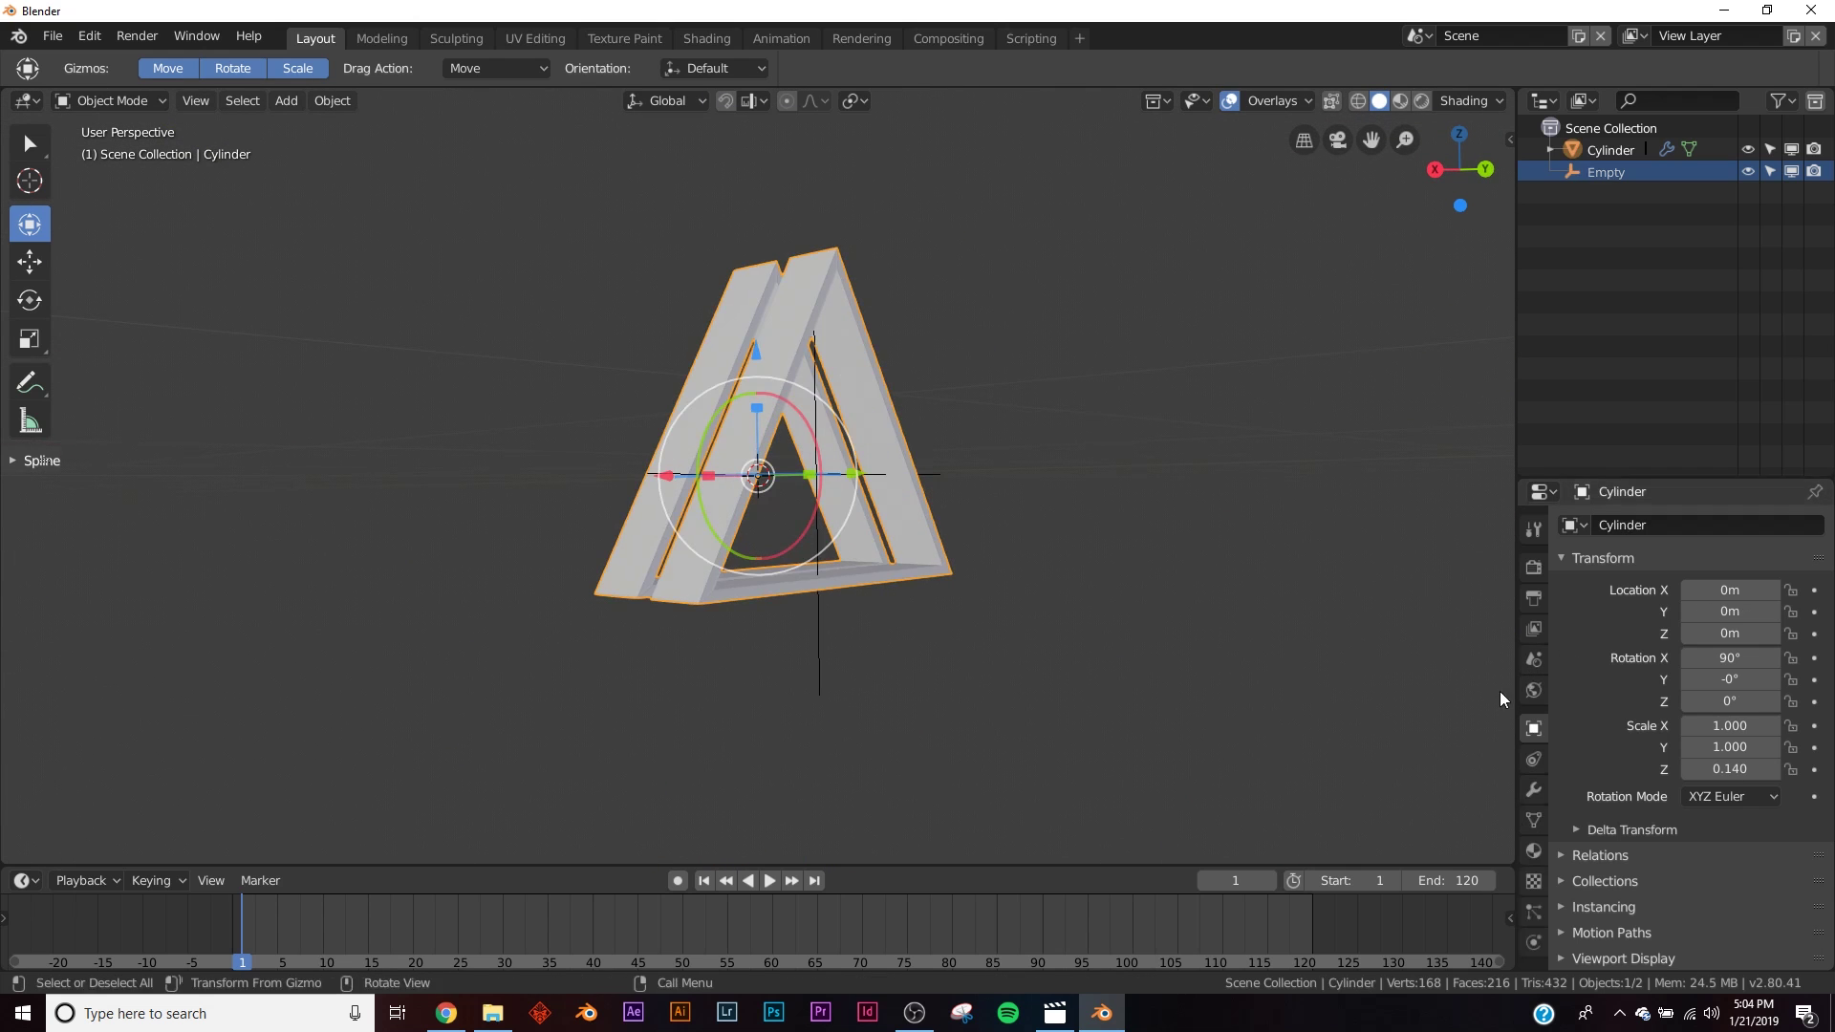
left_click(1534, 790)
left_click_drag(1731, 636, 1788, 636)
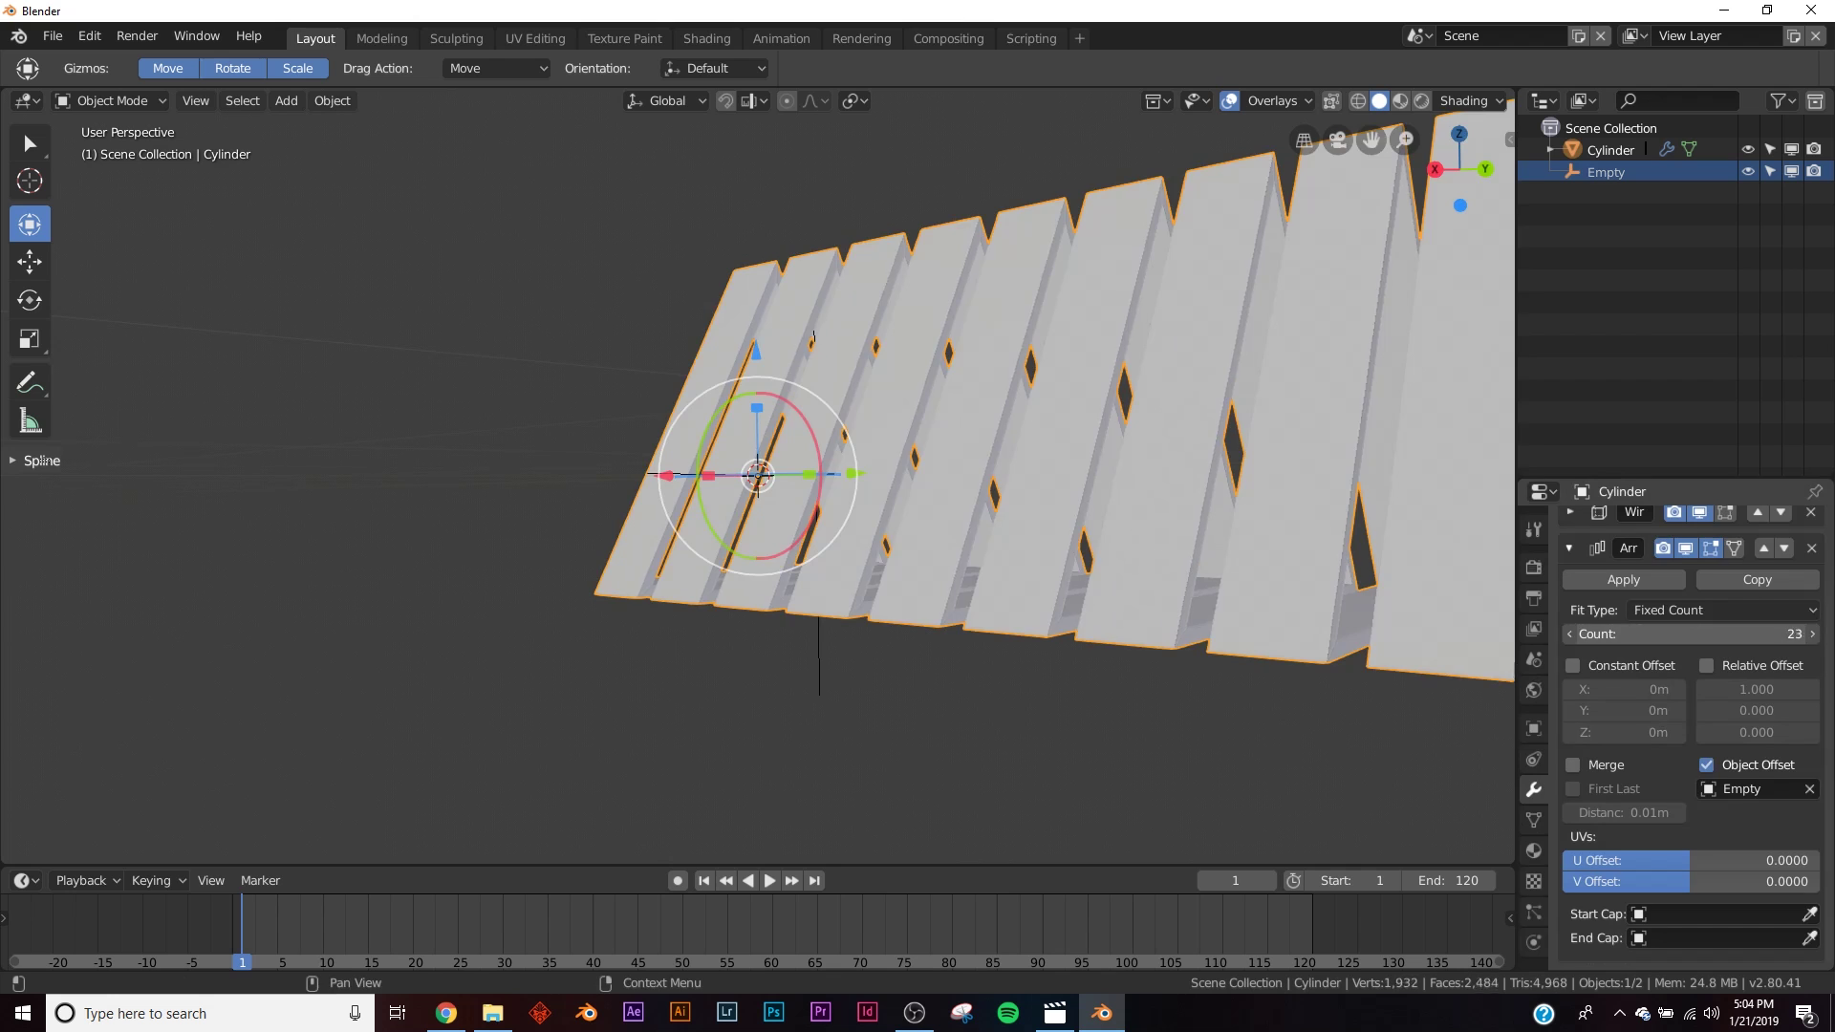
middle_click_drag(868, 610, 932, 554)
scroll(869, 547, "up", 4)
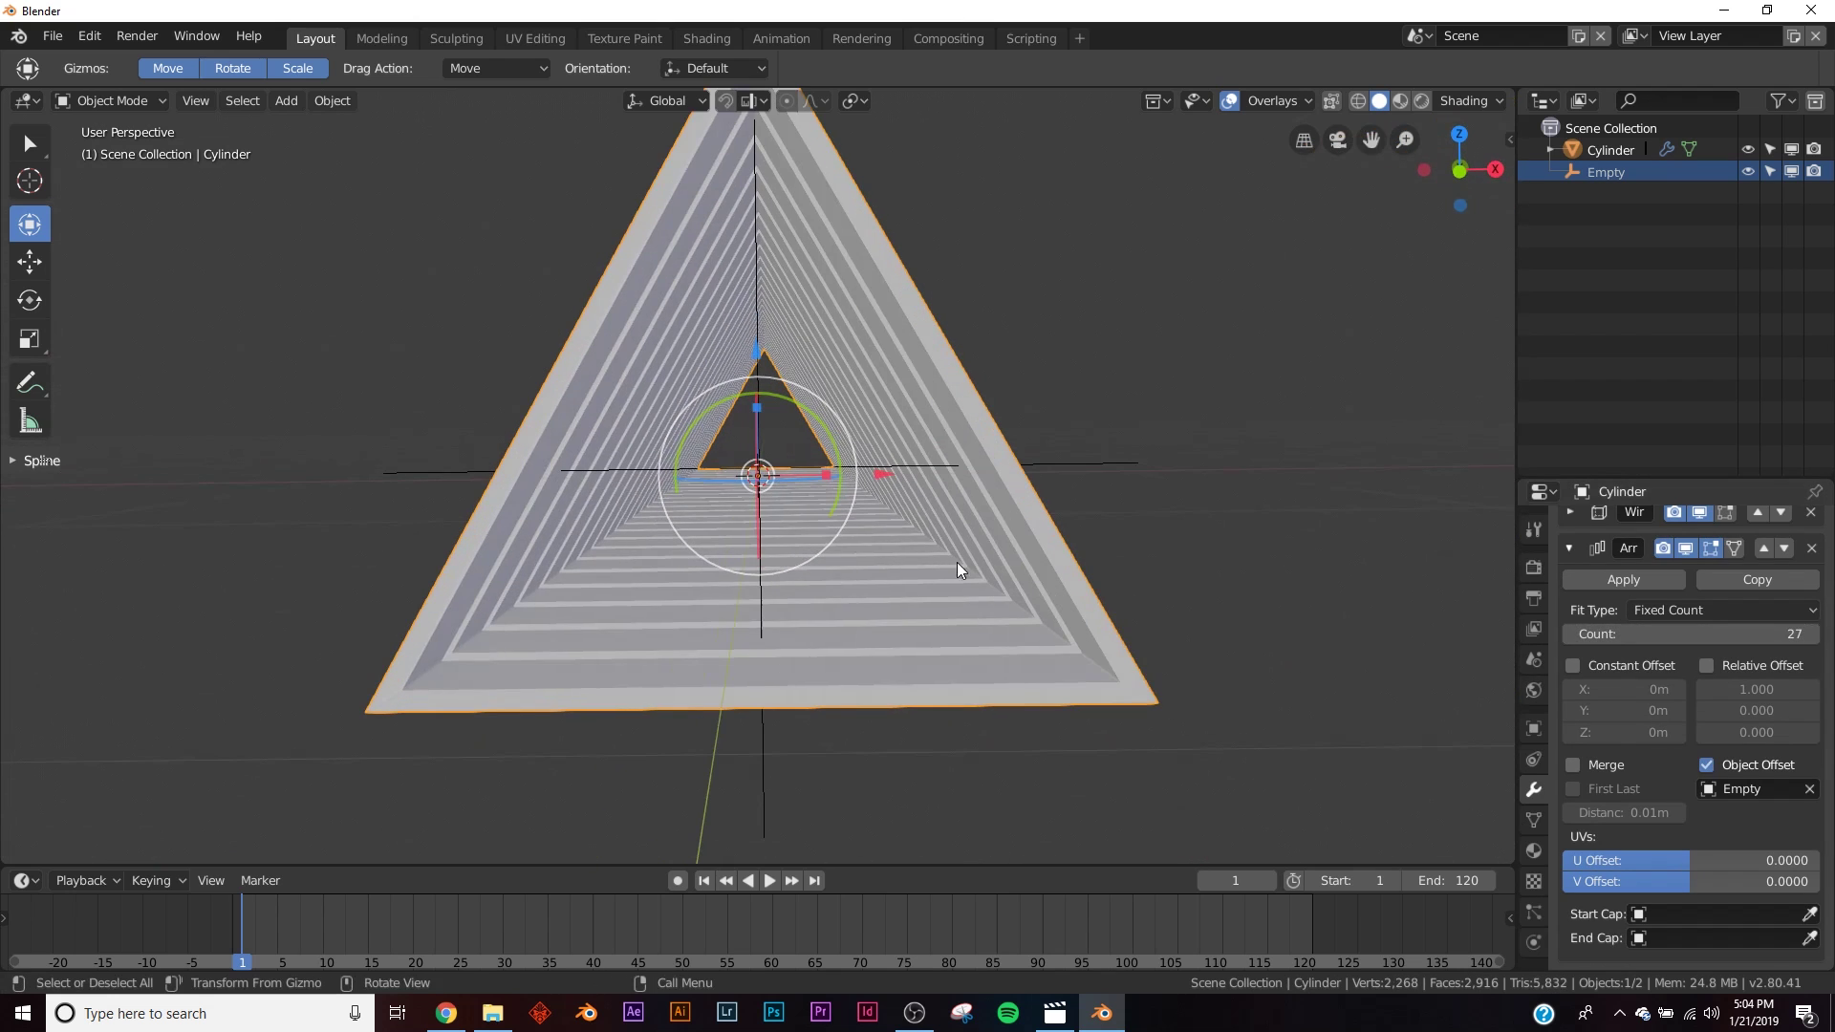
scroll(1076, 478, "down", 4)
- Add a camera with rotation 90°, 0°, 0°
key("shift+a")
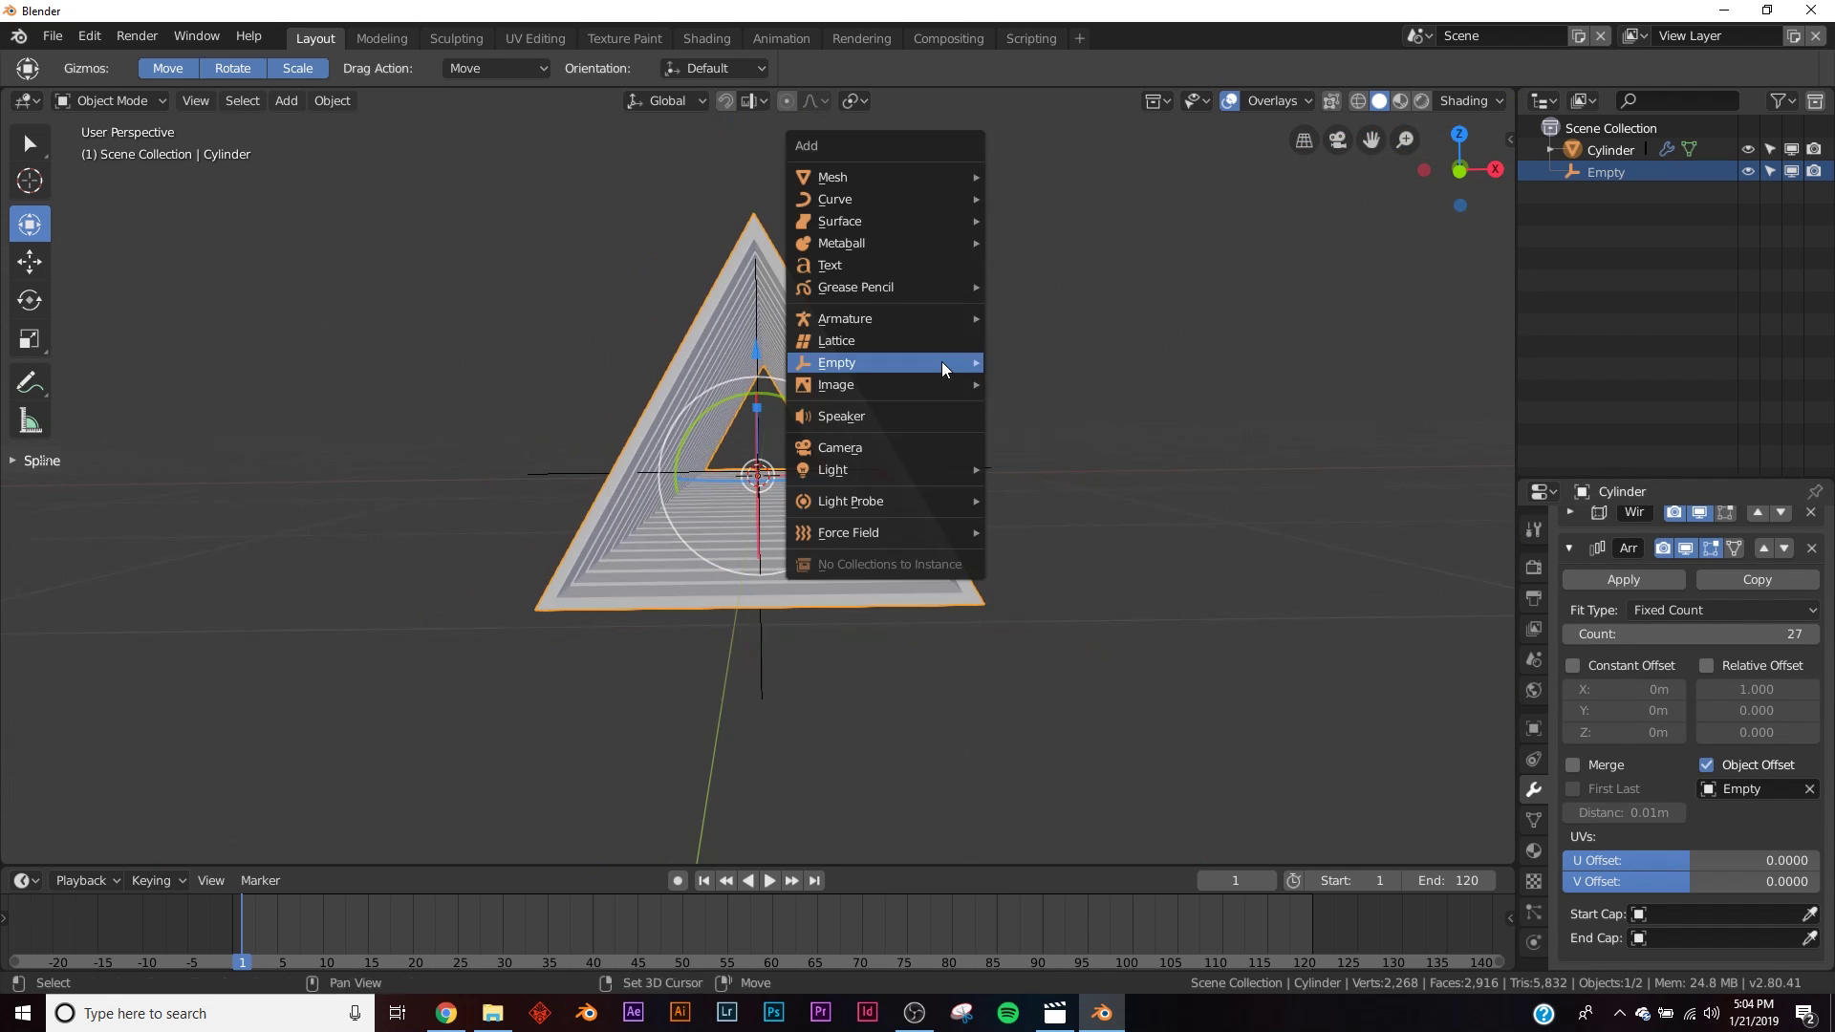
left_click(891, 445)
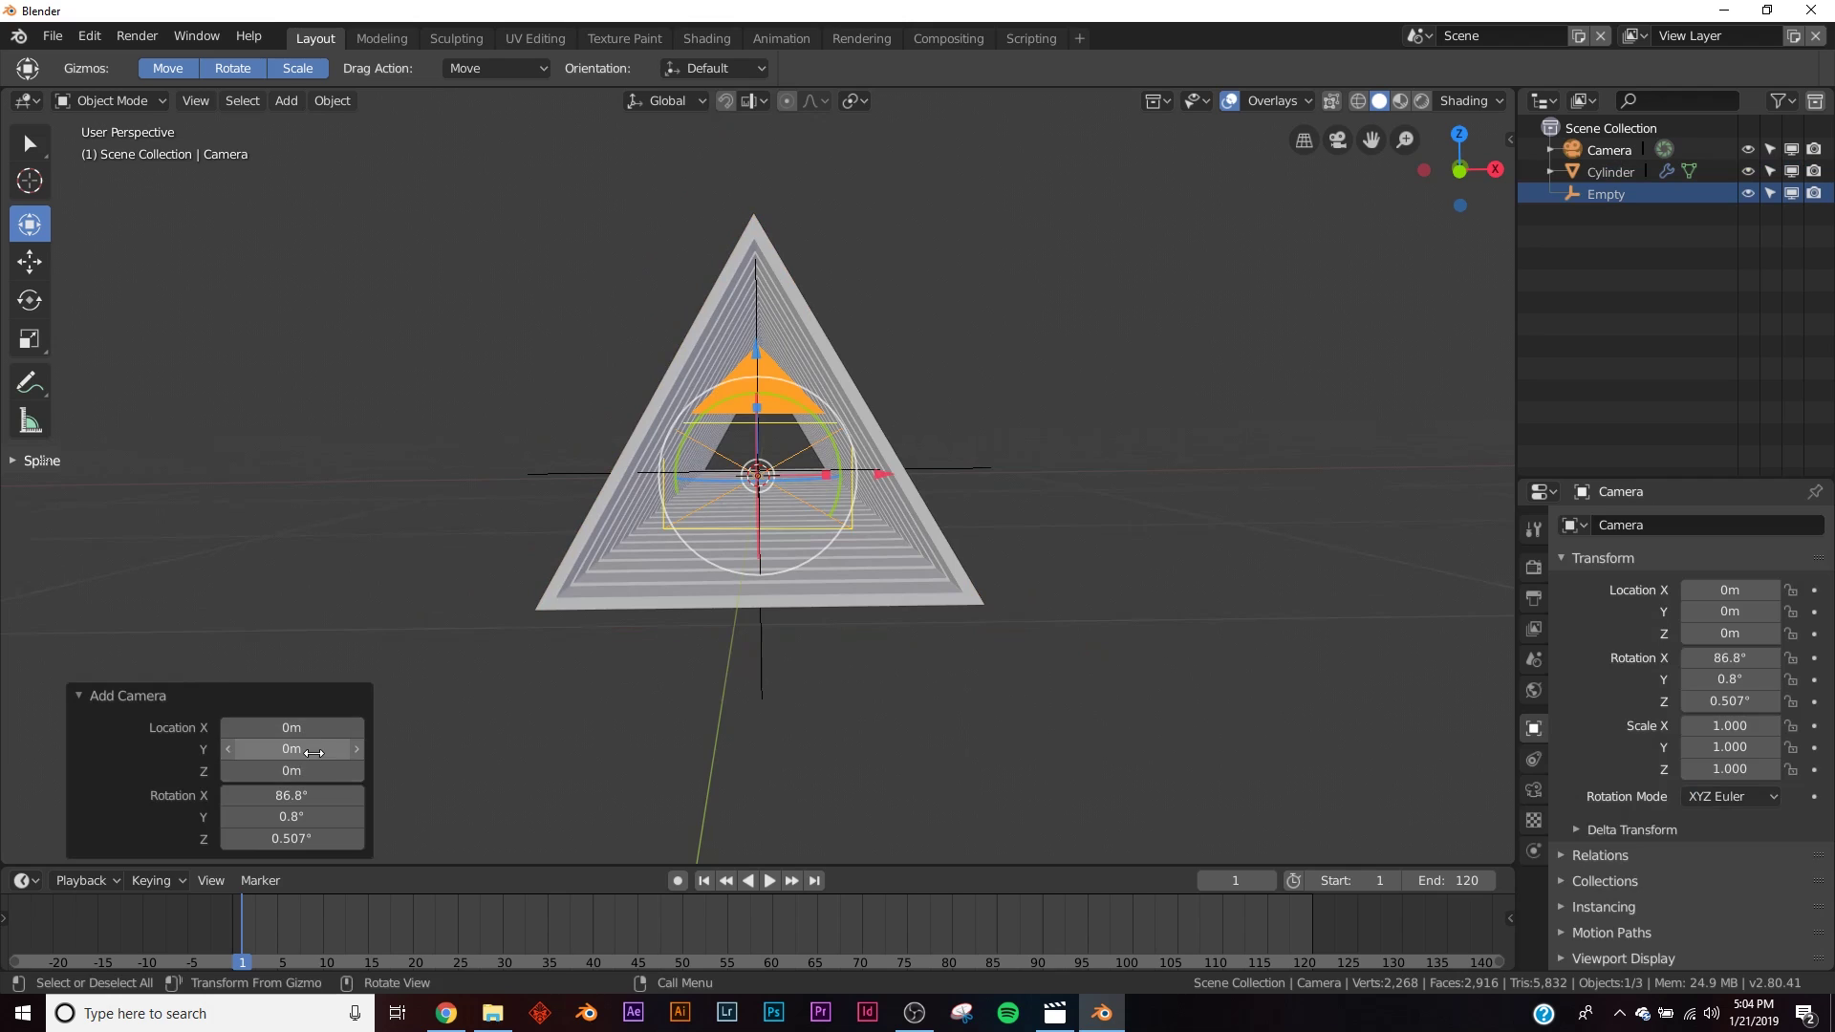
key("Return")
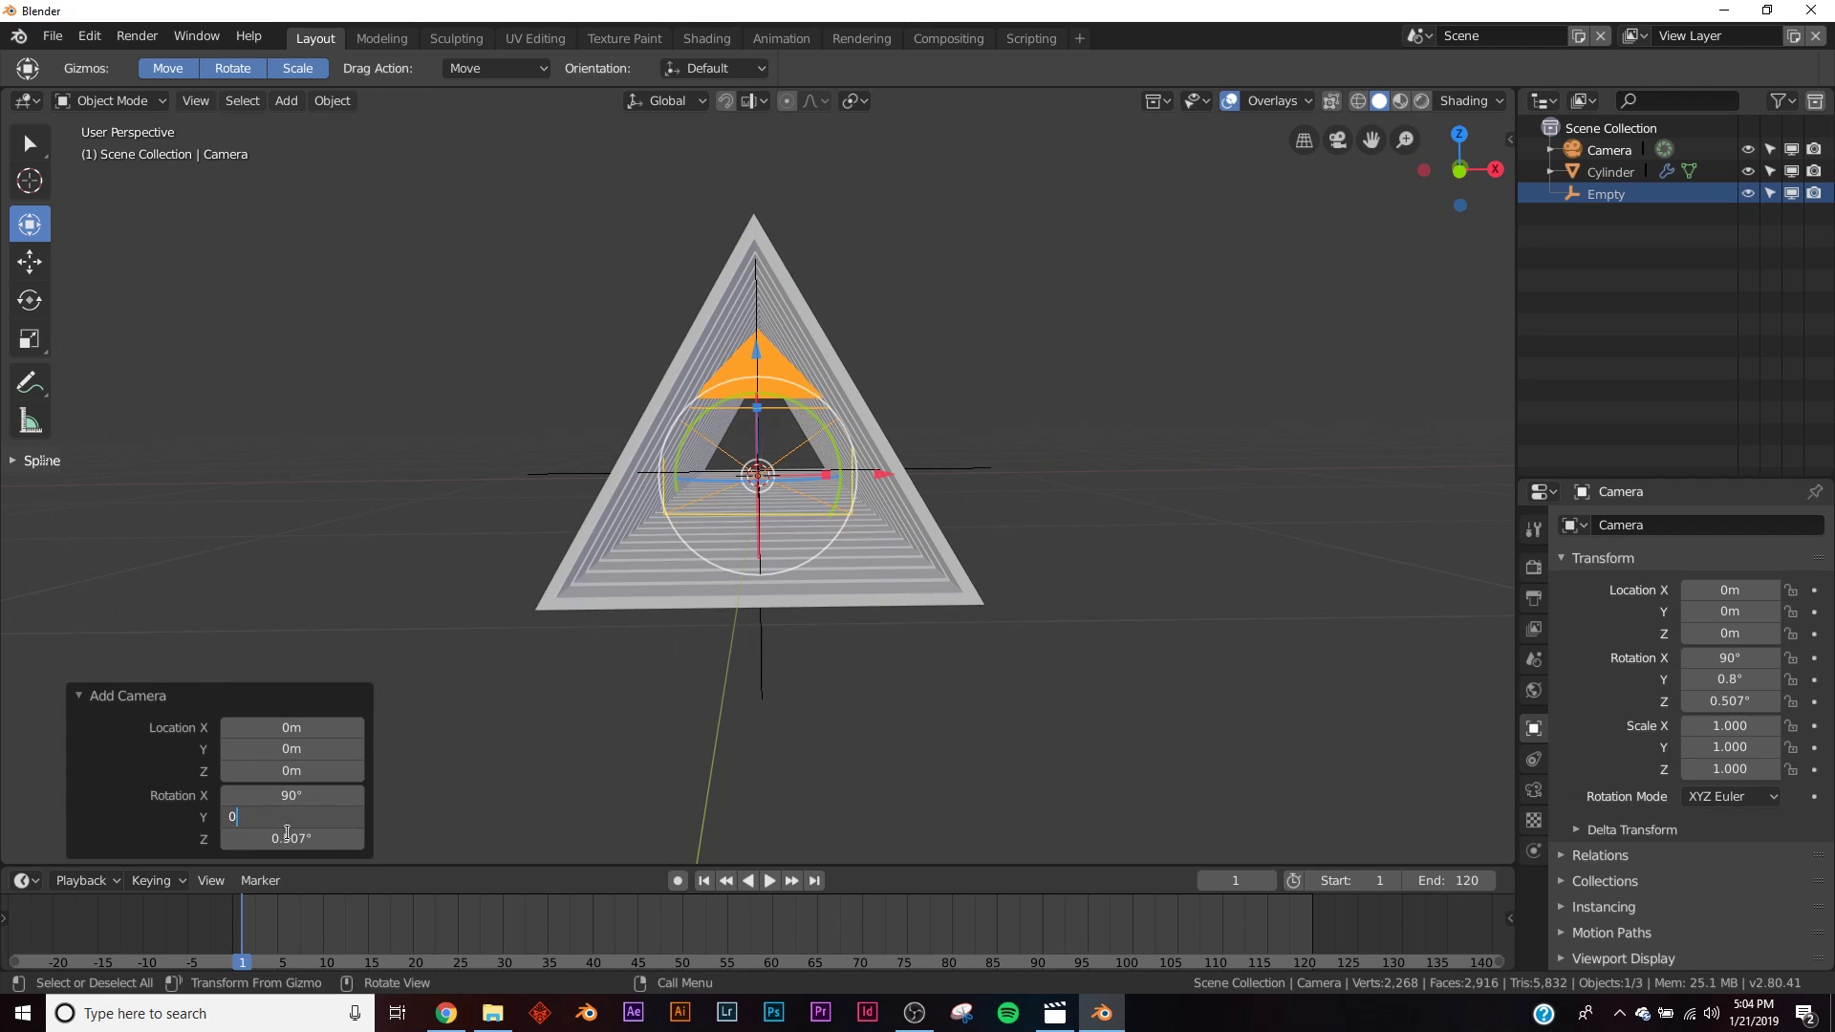
key("Return")
left_click(287, 839)
type("0")
key("Return")
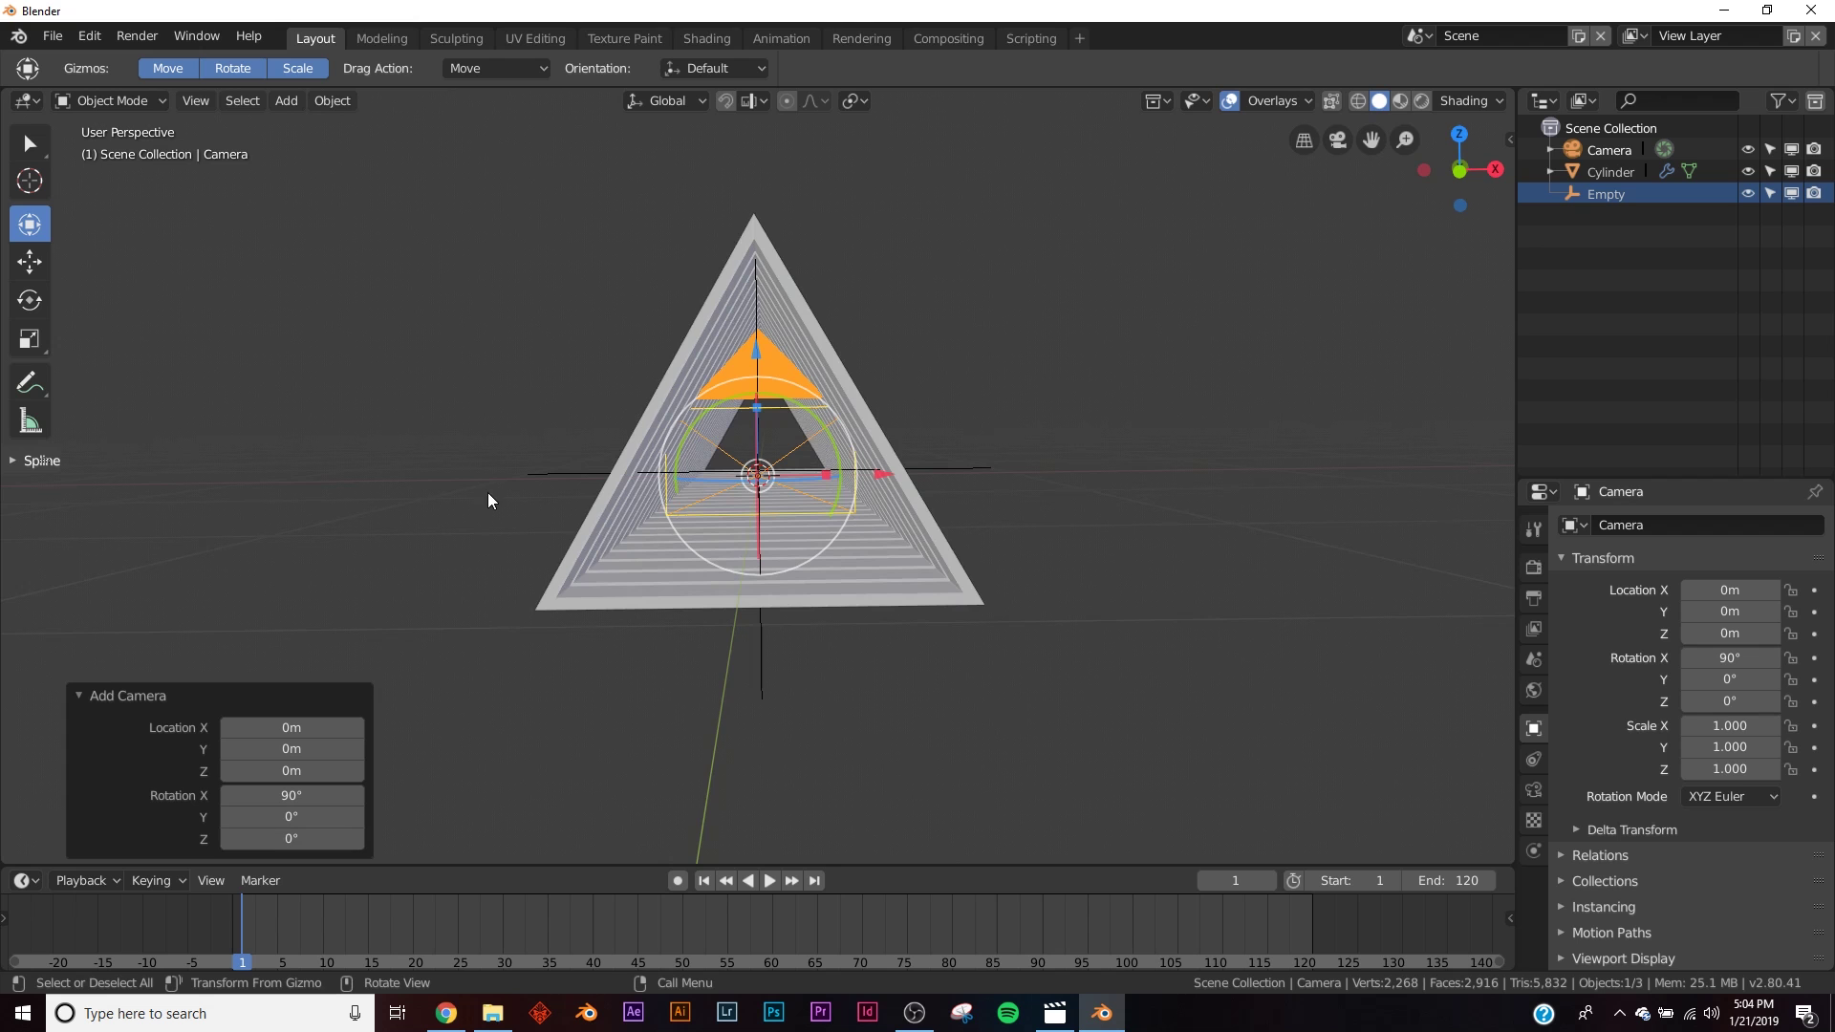
- Look through the camera, dolly it back to Y −1.187 m, and preview rendered shading
key("KP_0")
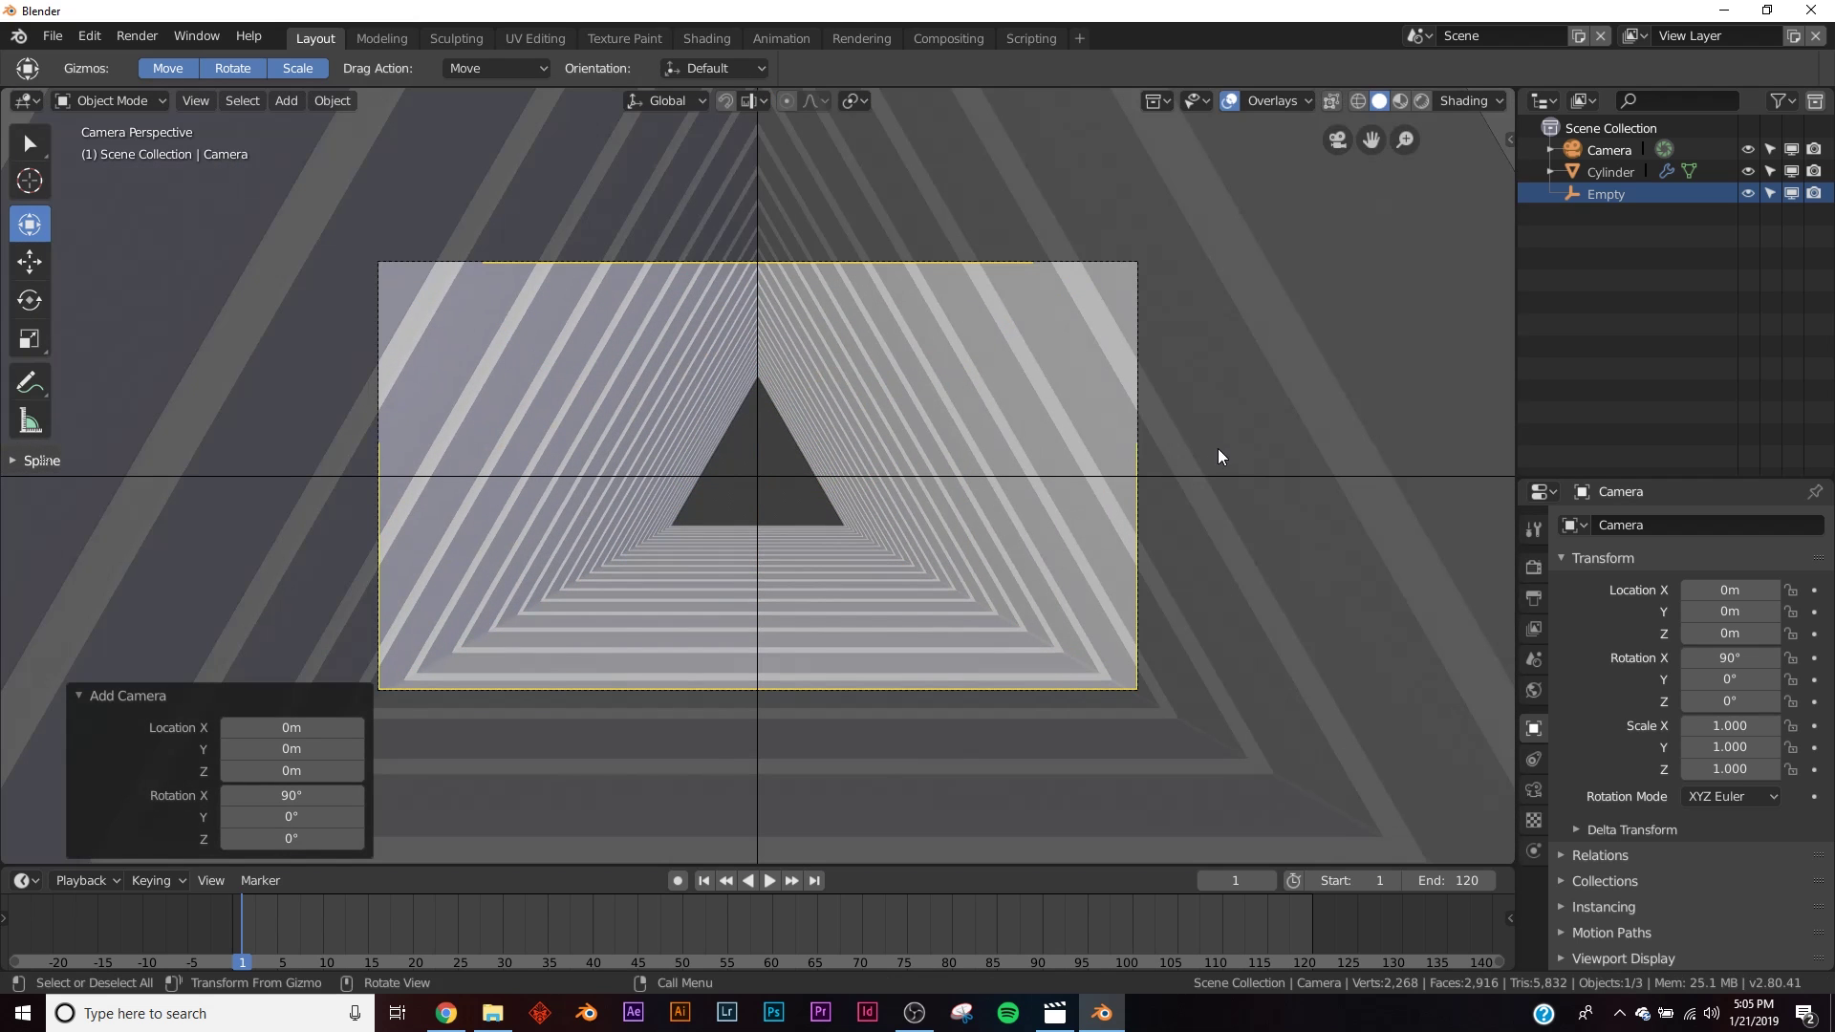
key("g")
key("z")
key("z")
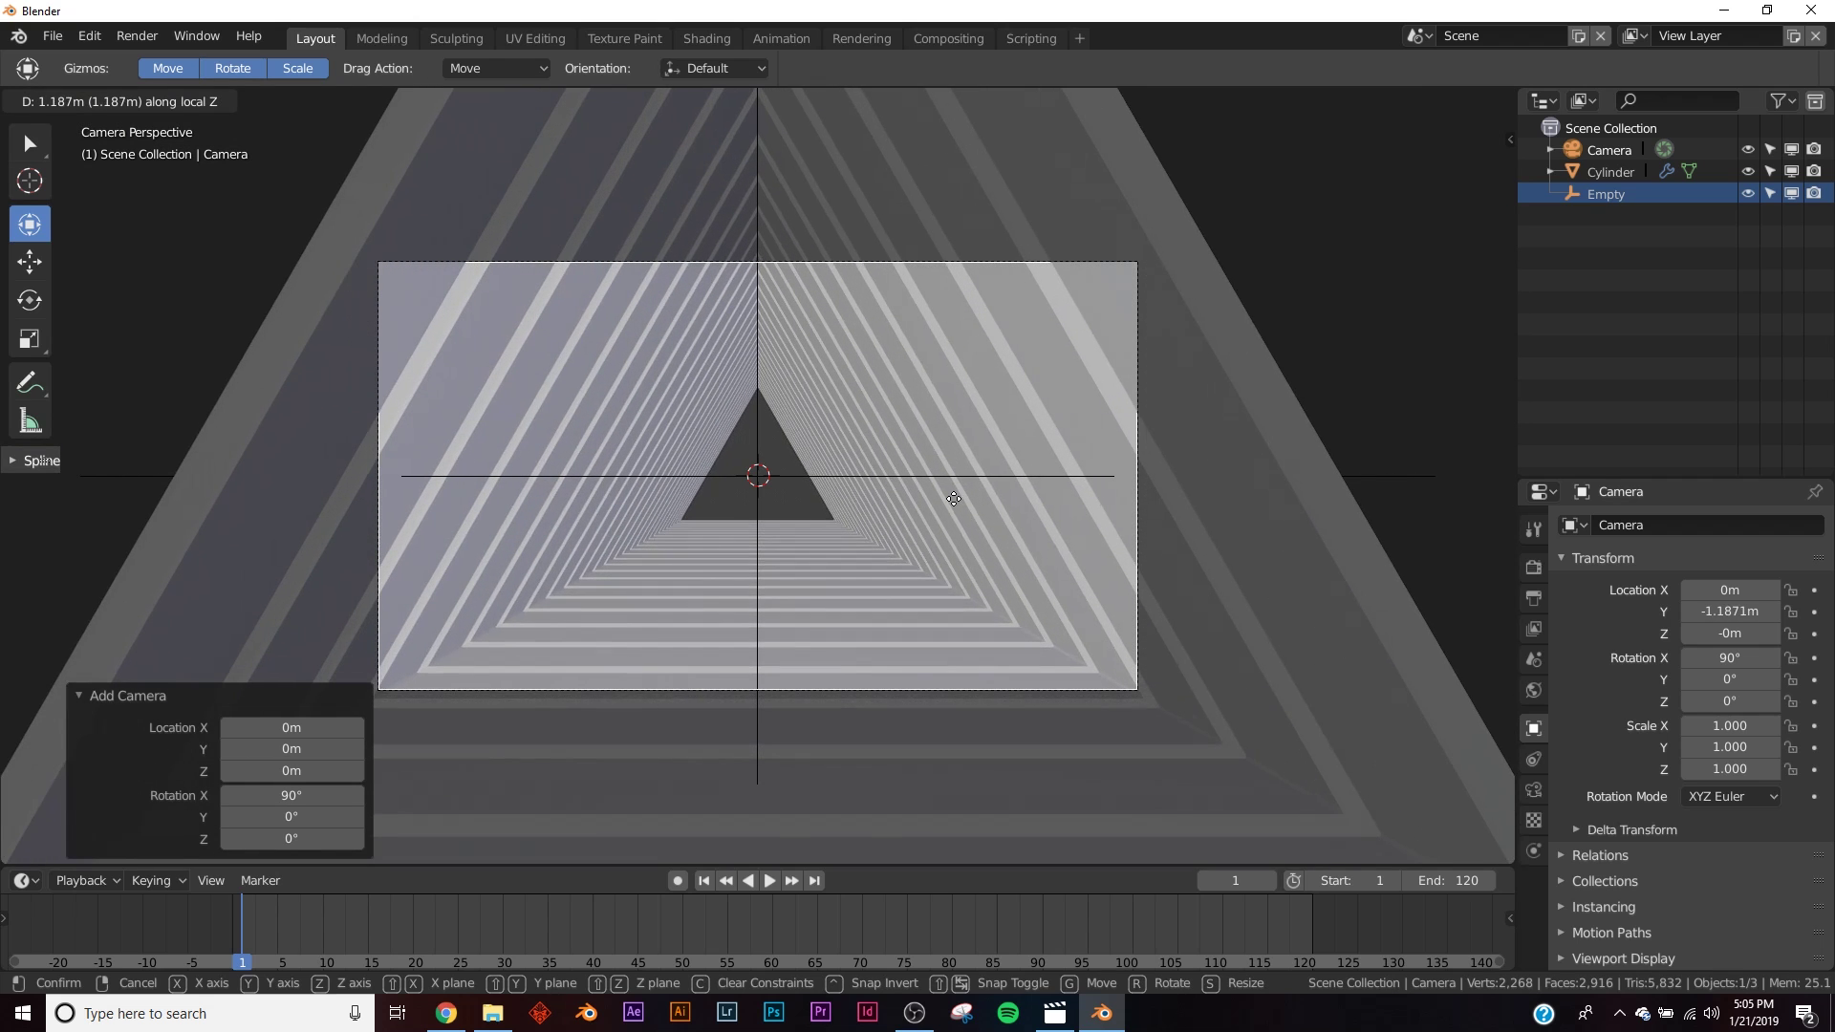
left_click(954, 498)
scroll(1164, 489, "up", 3)
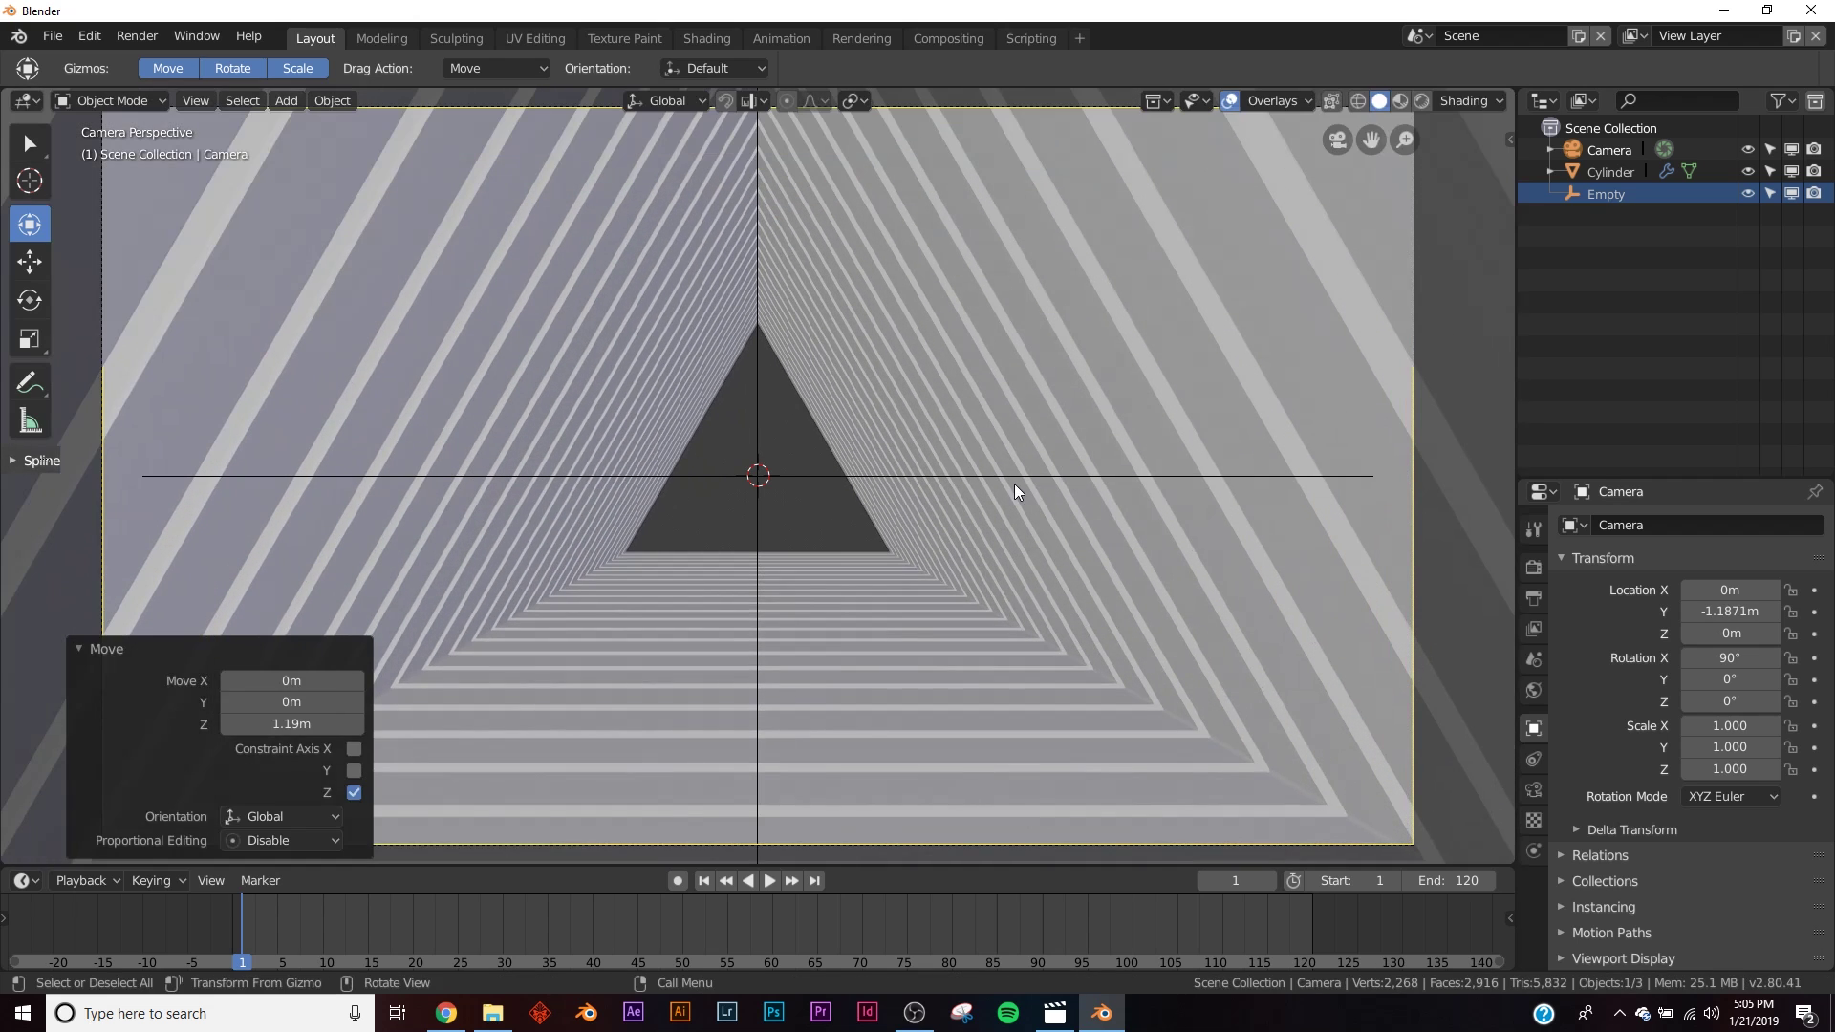
key("z")
left_click(1025, 409)
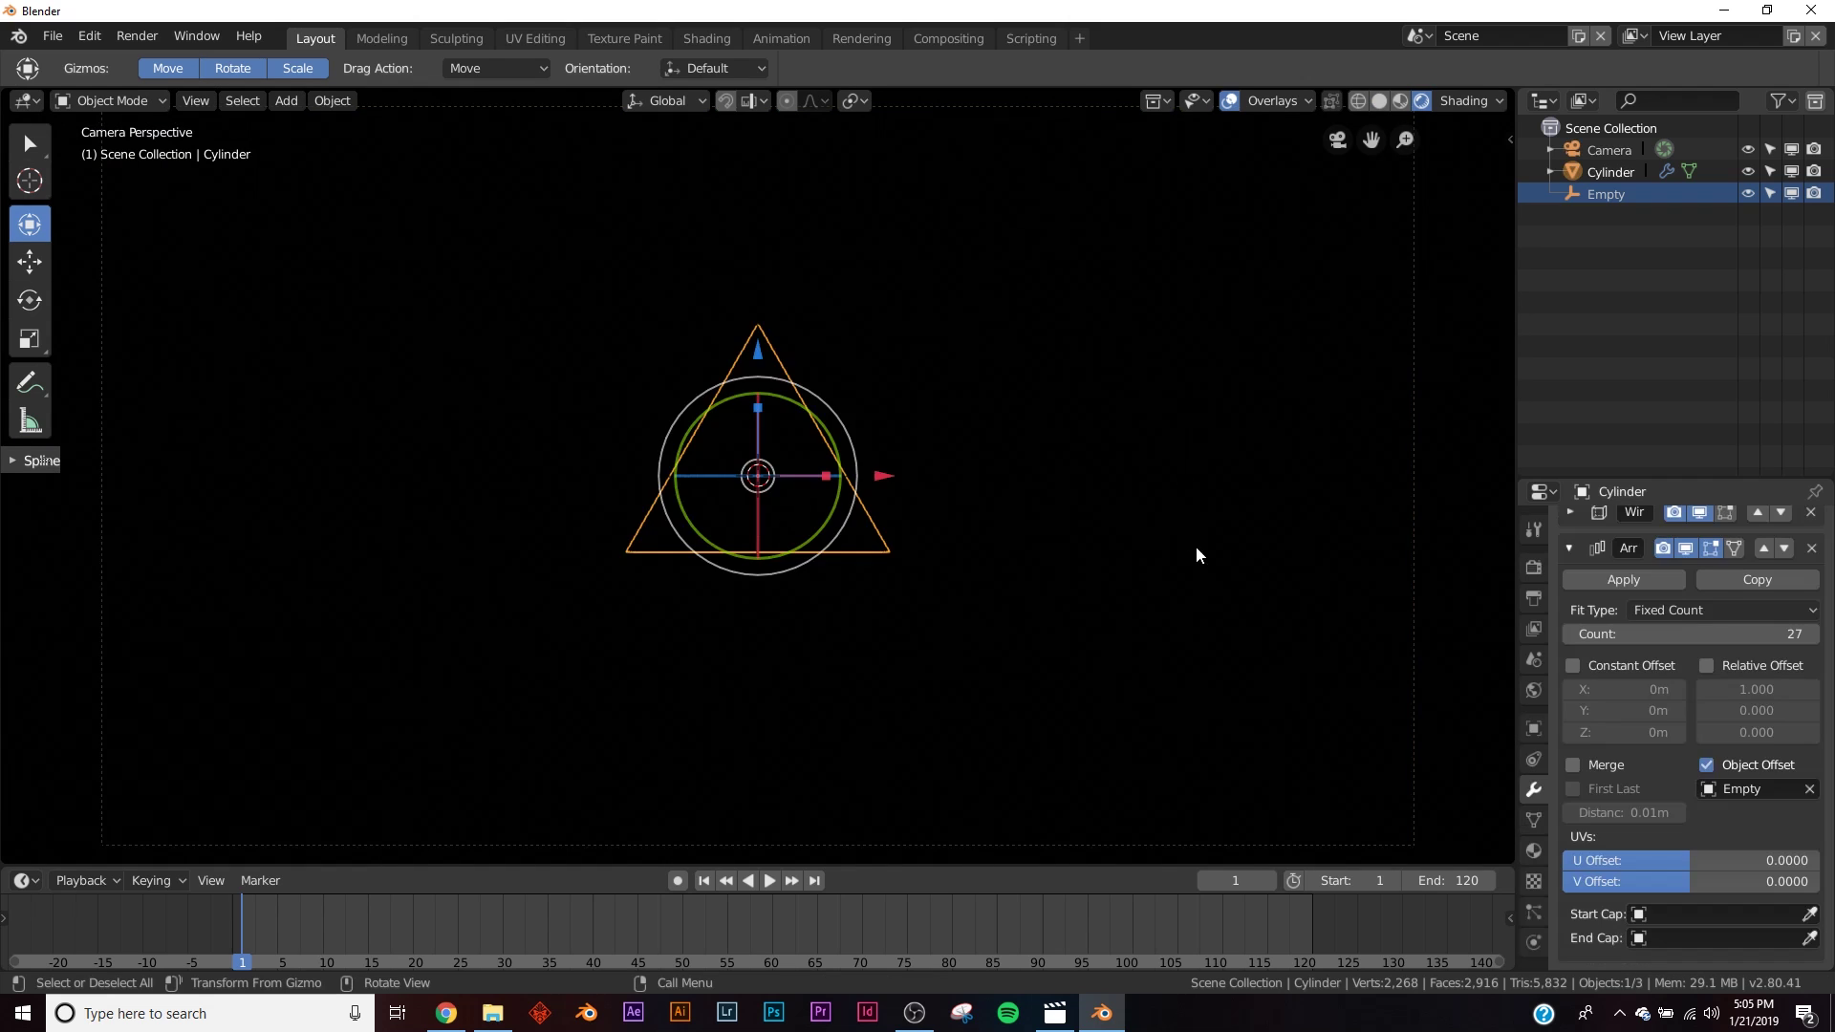
- Return to solid shading and create a first new material for the frame
middle_click_drag(1196, 546, 1142, 560)
key("z")
left_click(1221, 574)
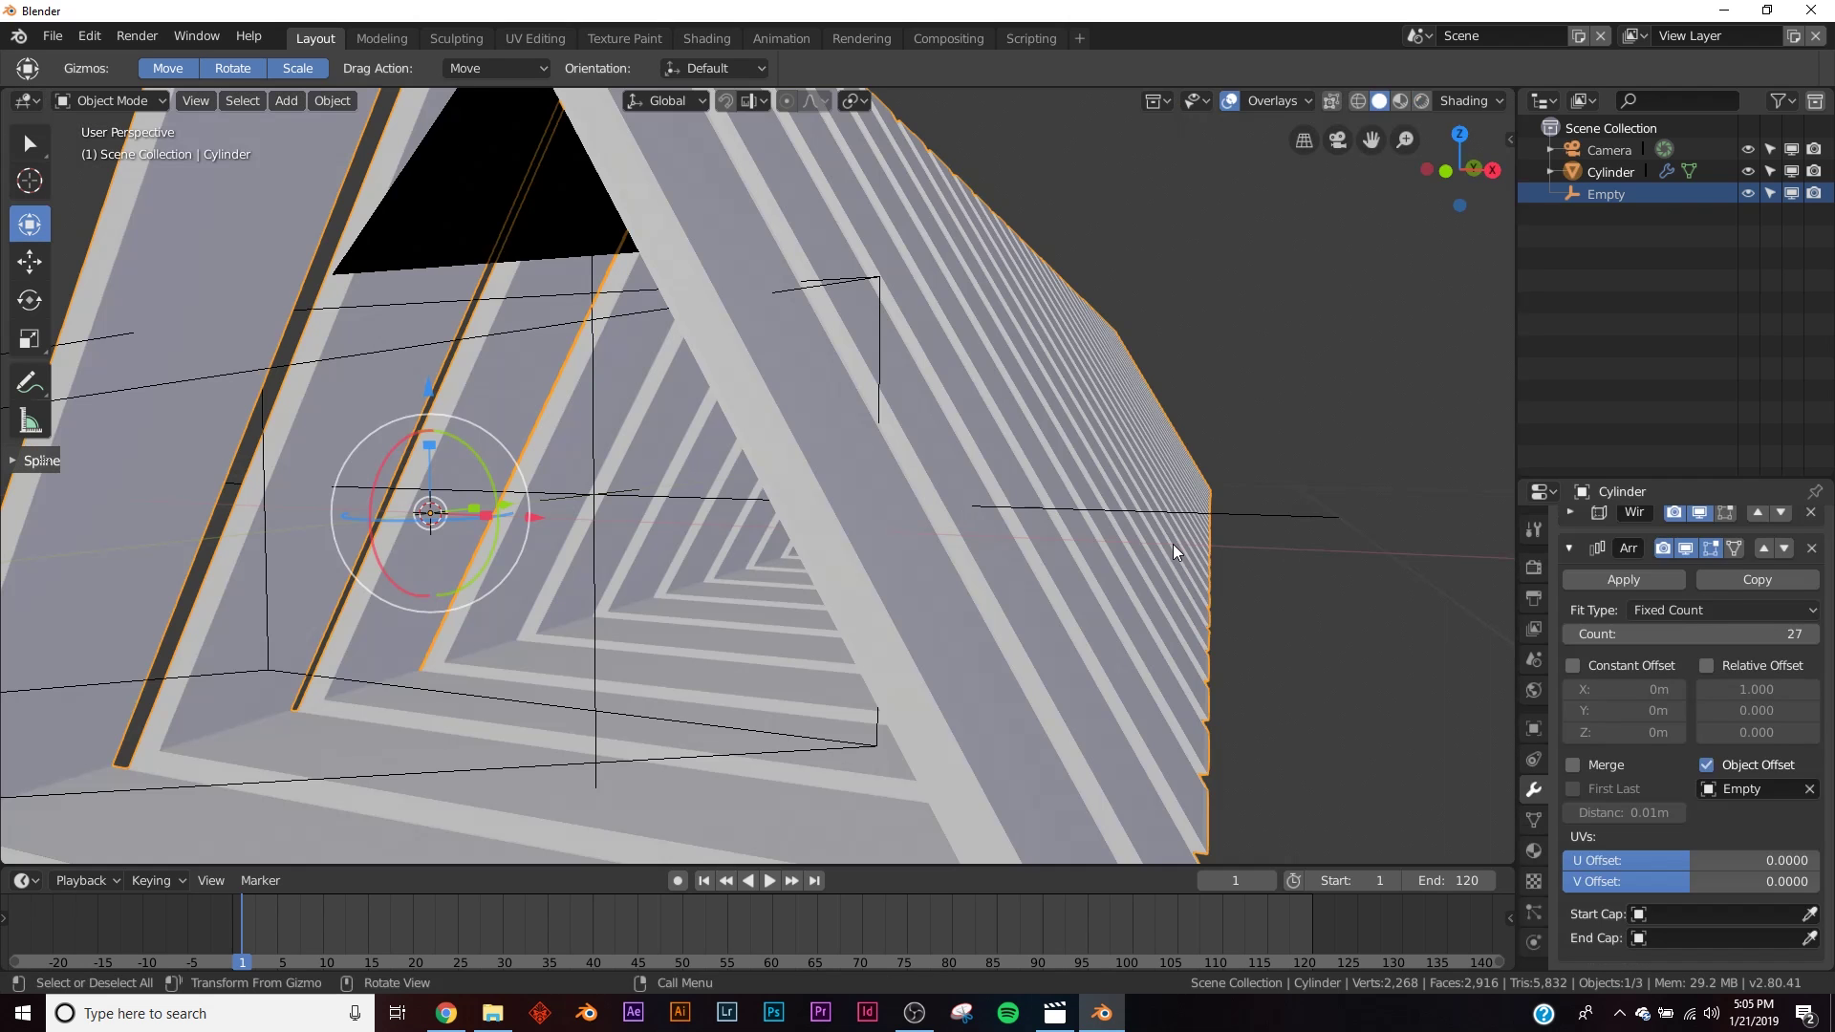
left_click(1534, 851)
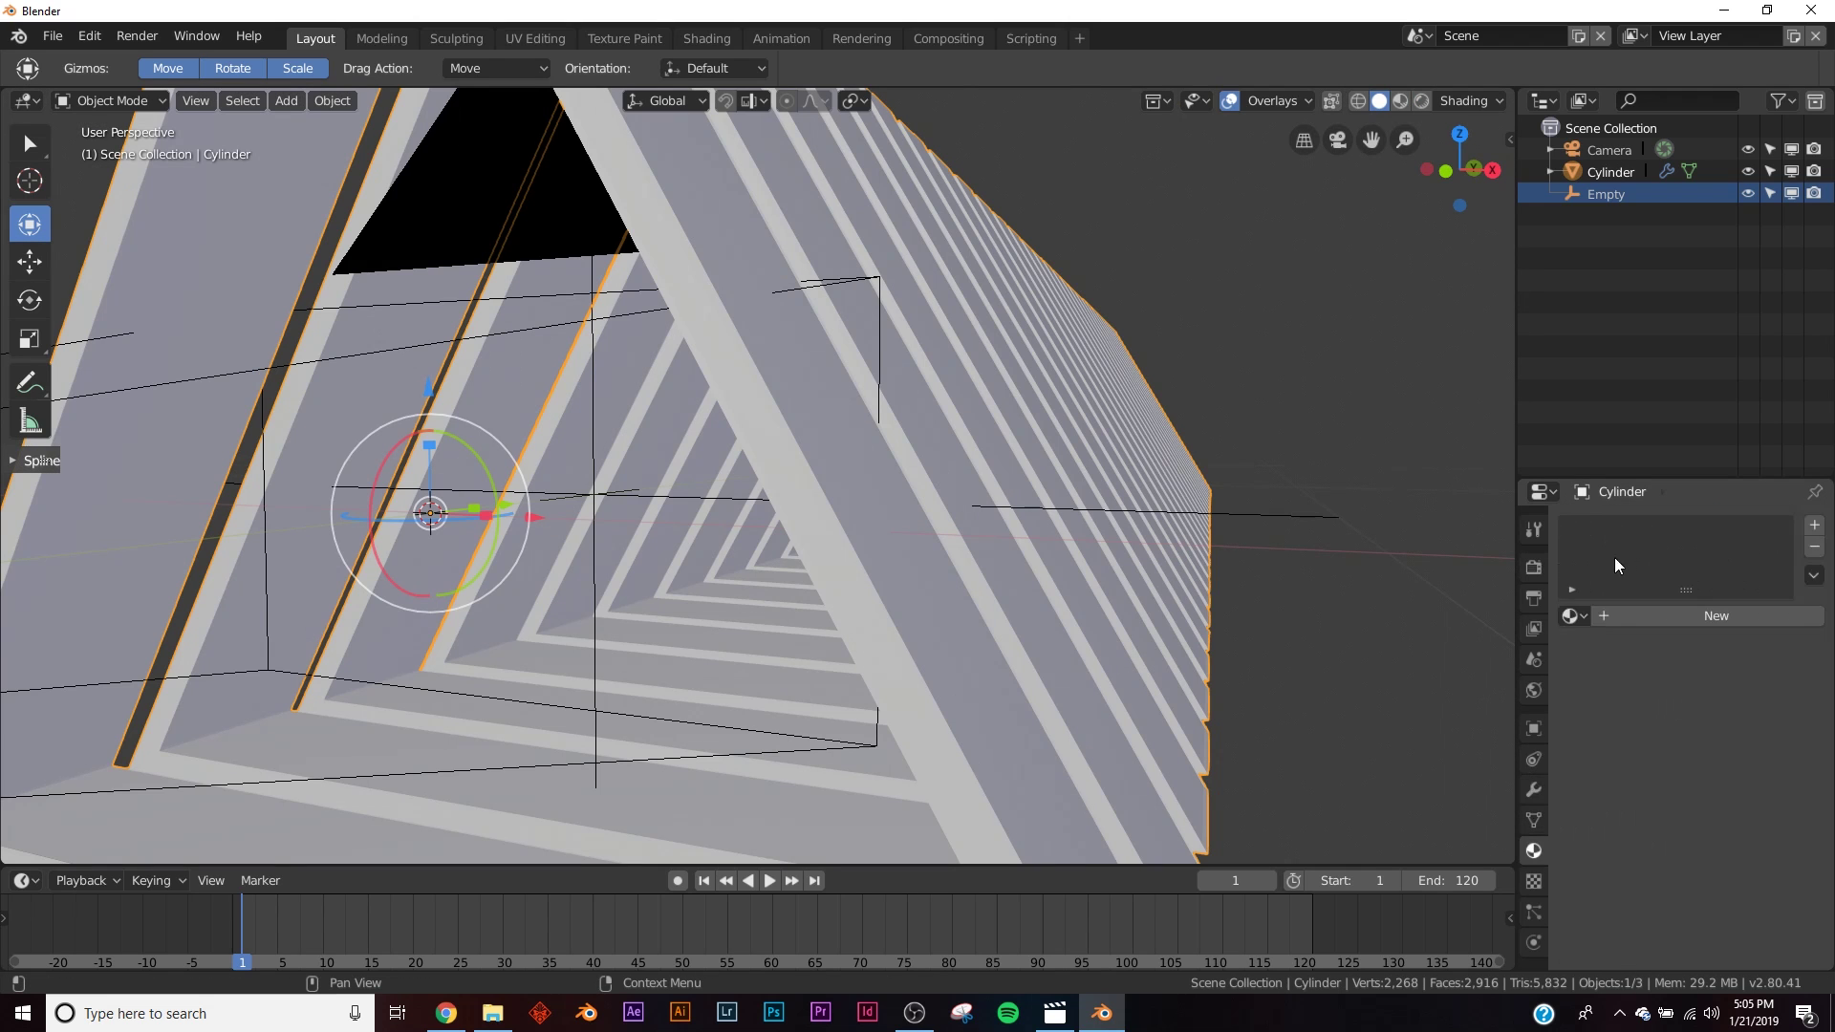
left_click(1659, 616)
scroll(1717, 738, "down", 3)
left_click(1747, 641)
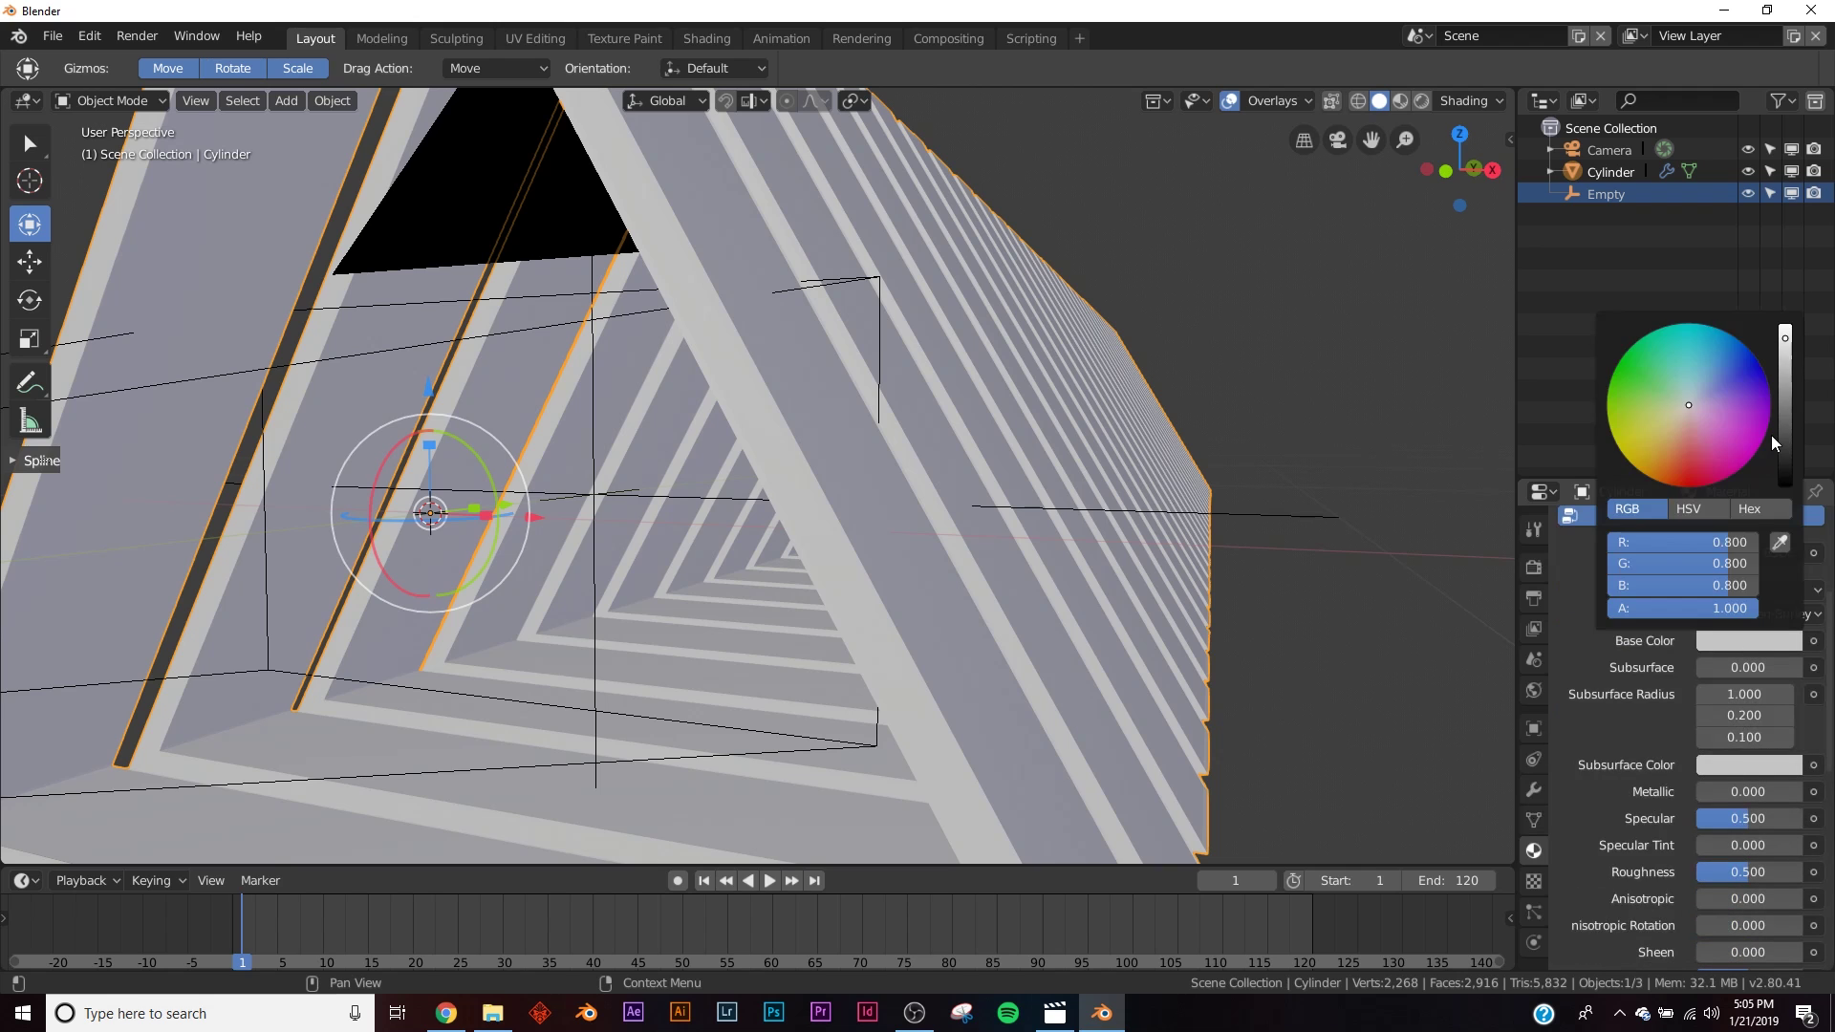
scroll(1678, 669, "up", 5)
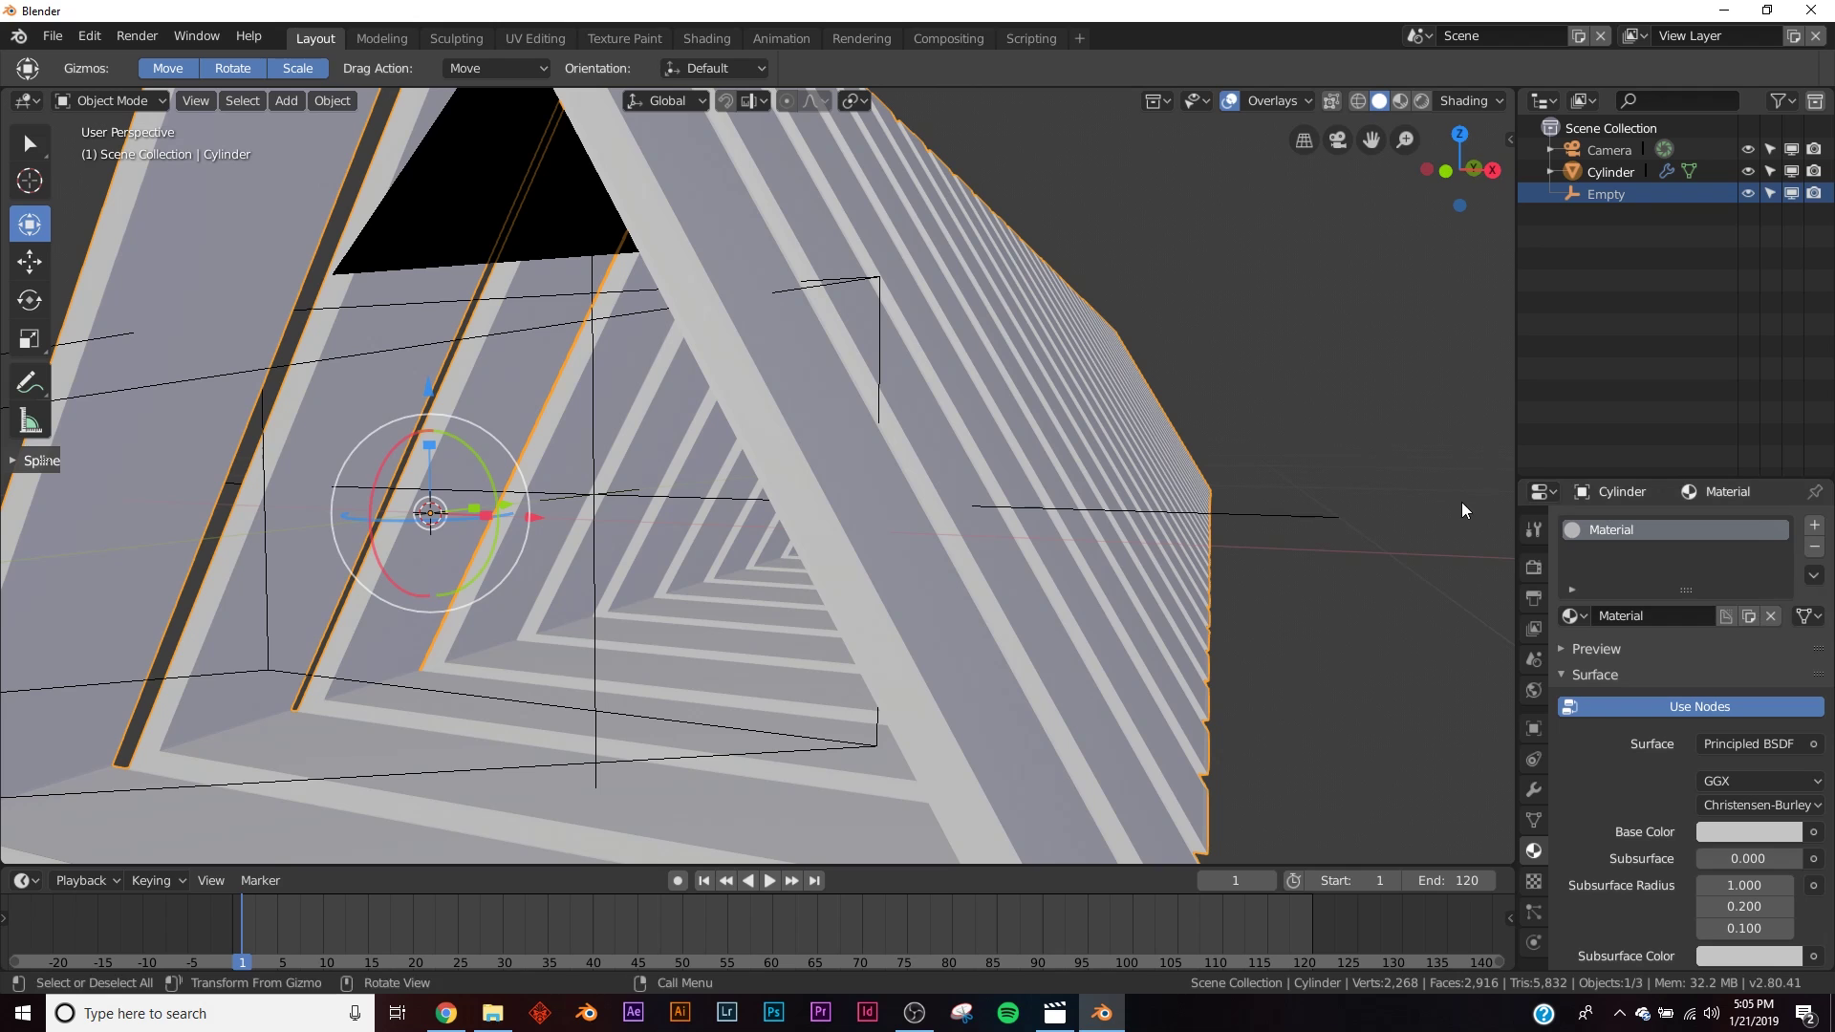
- Add a second slot with Material.001 as a blue Emission shader at strength 50
left_click(1815, 533)
left_click(1678, 662)
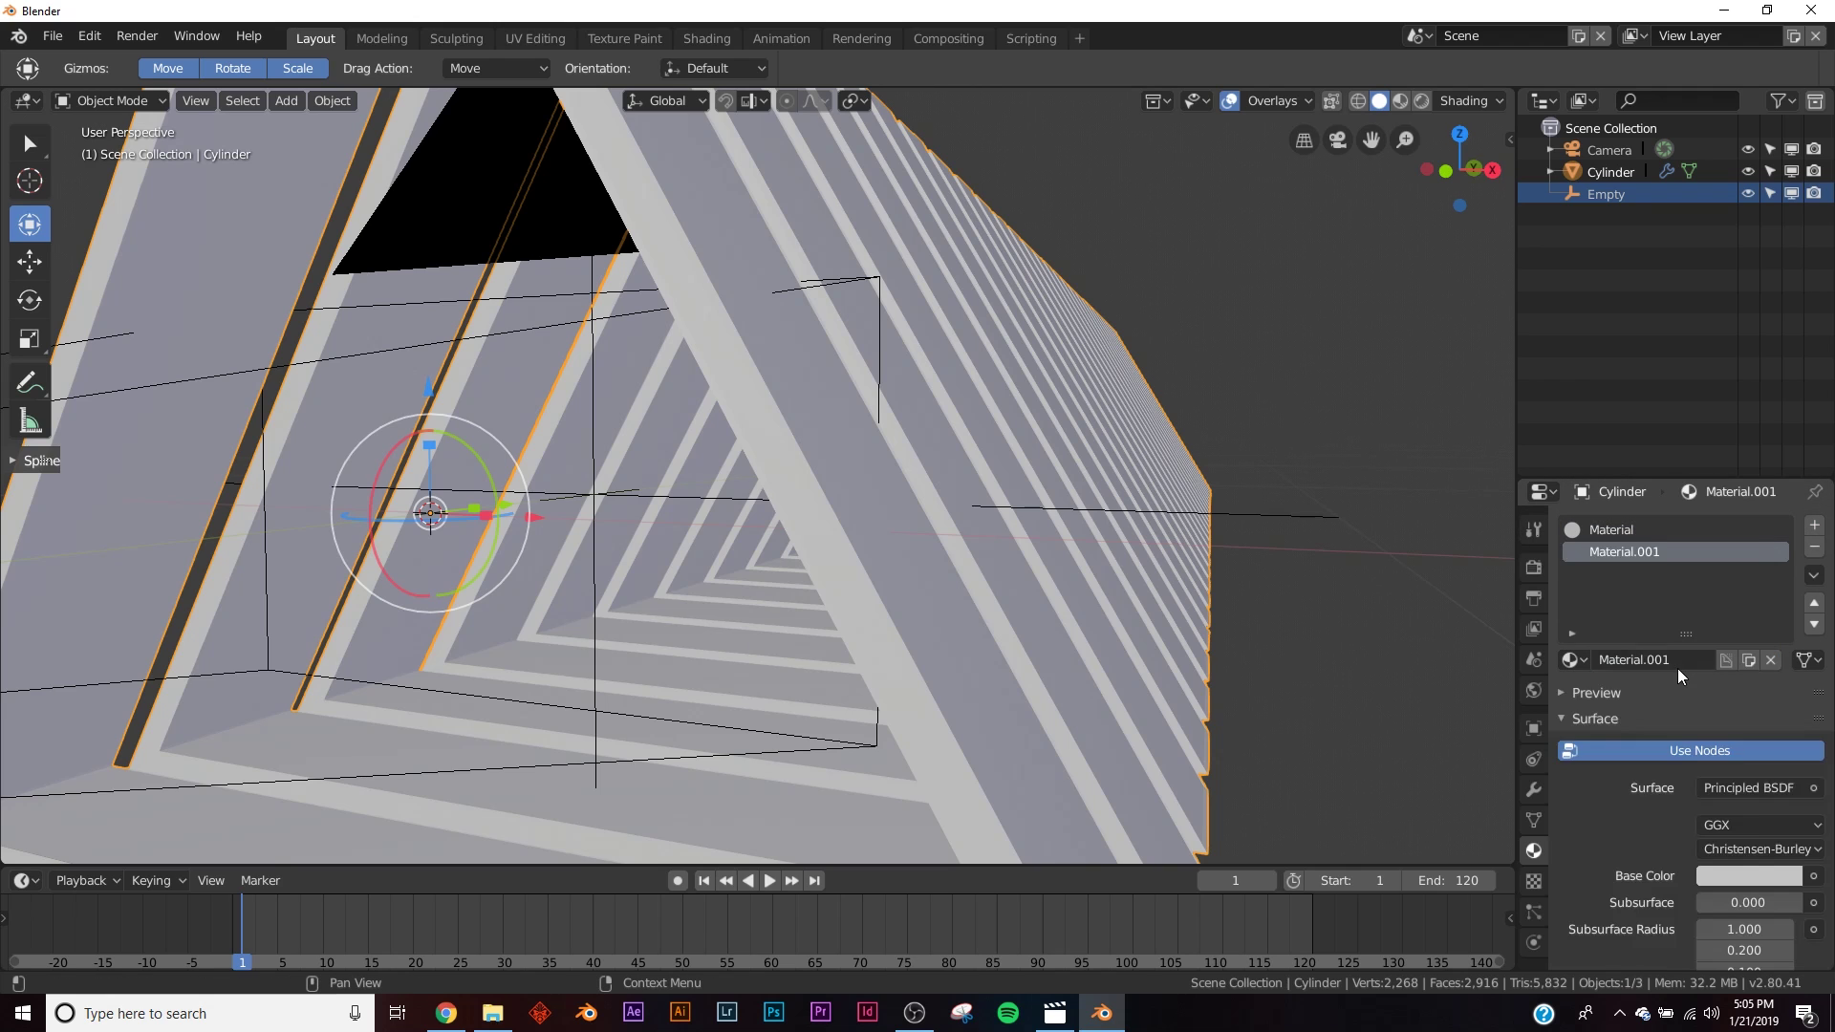
left_click(1747, 790)
left_click(1564, 357)
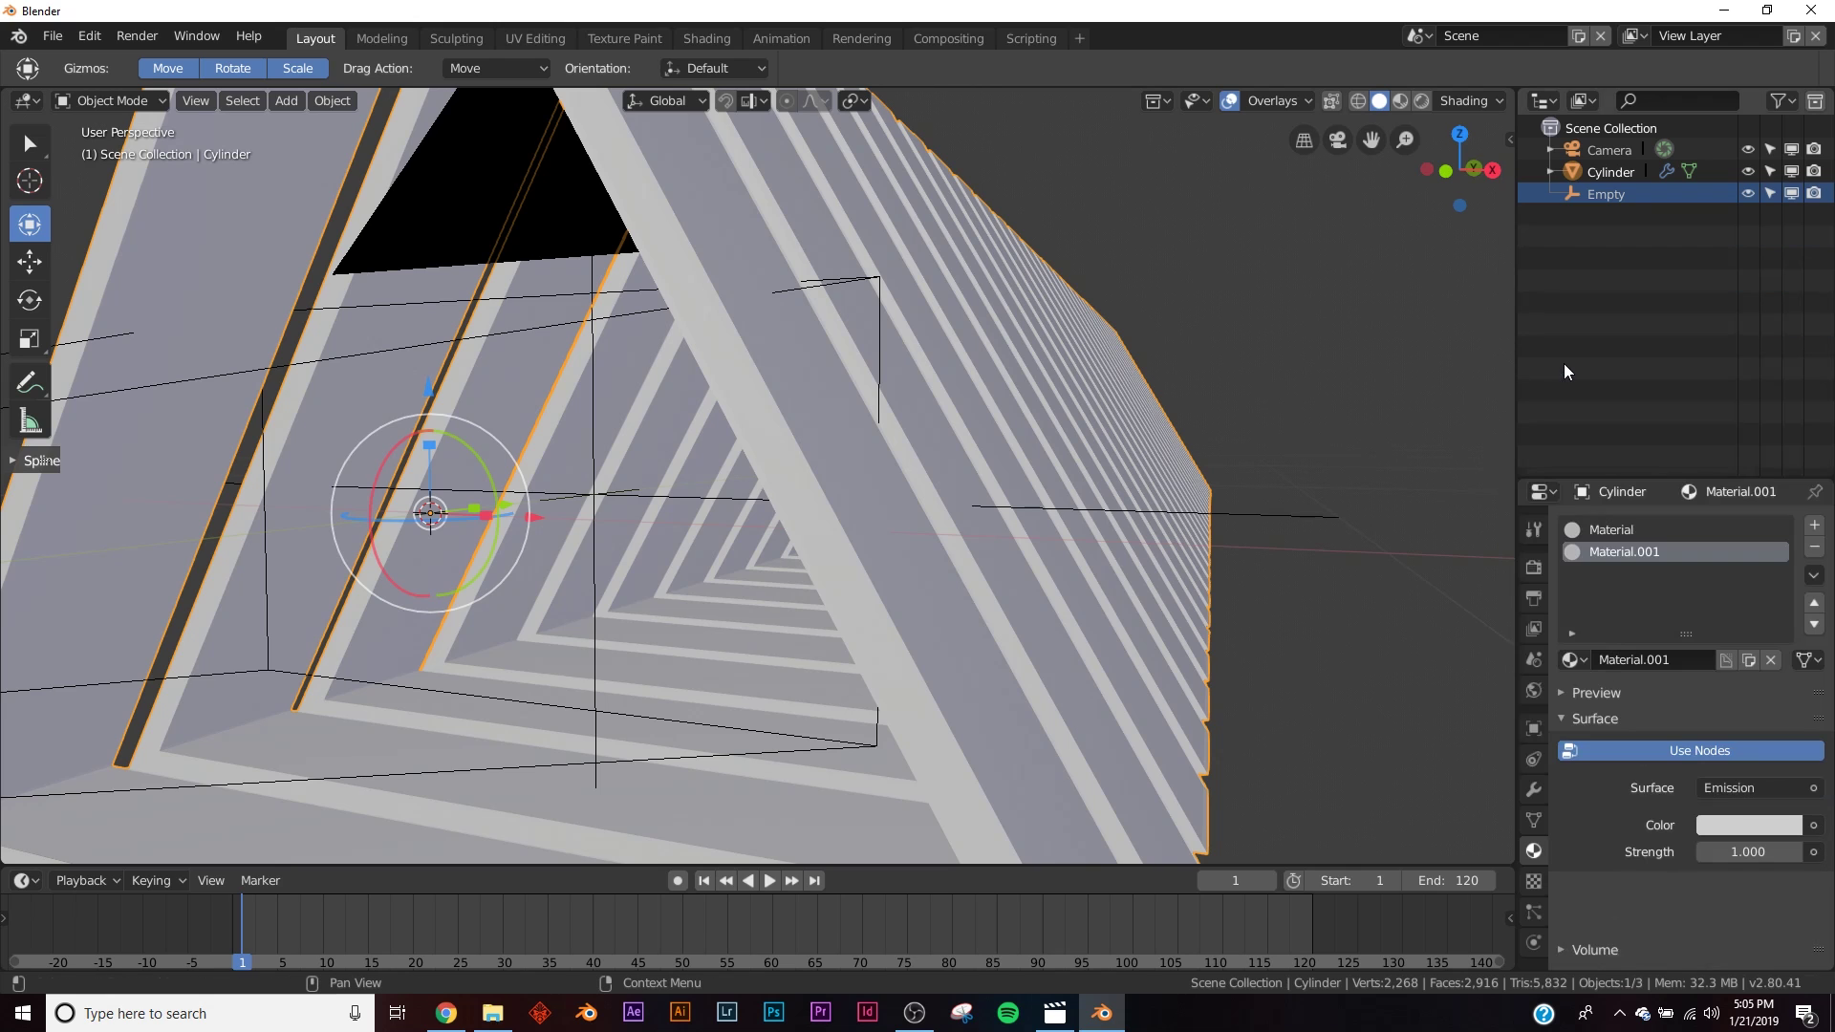
left_click(1733, 830)
left_click(1721, 523)
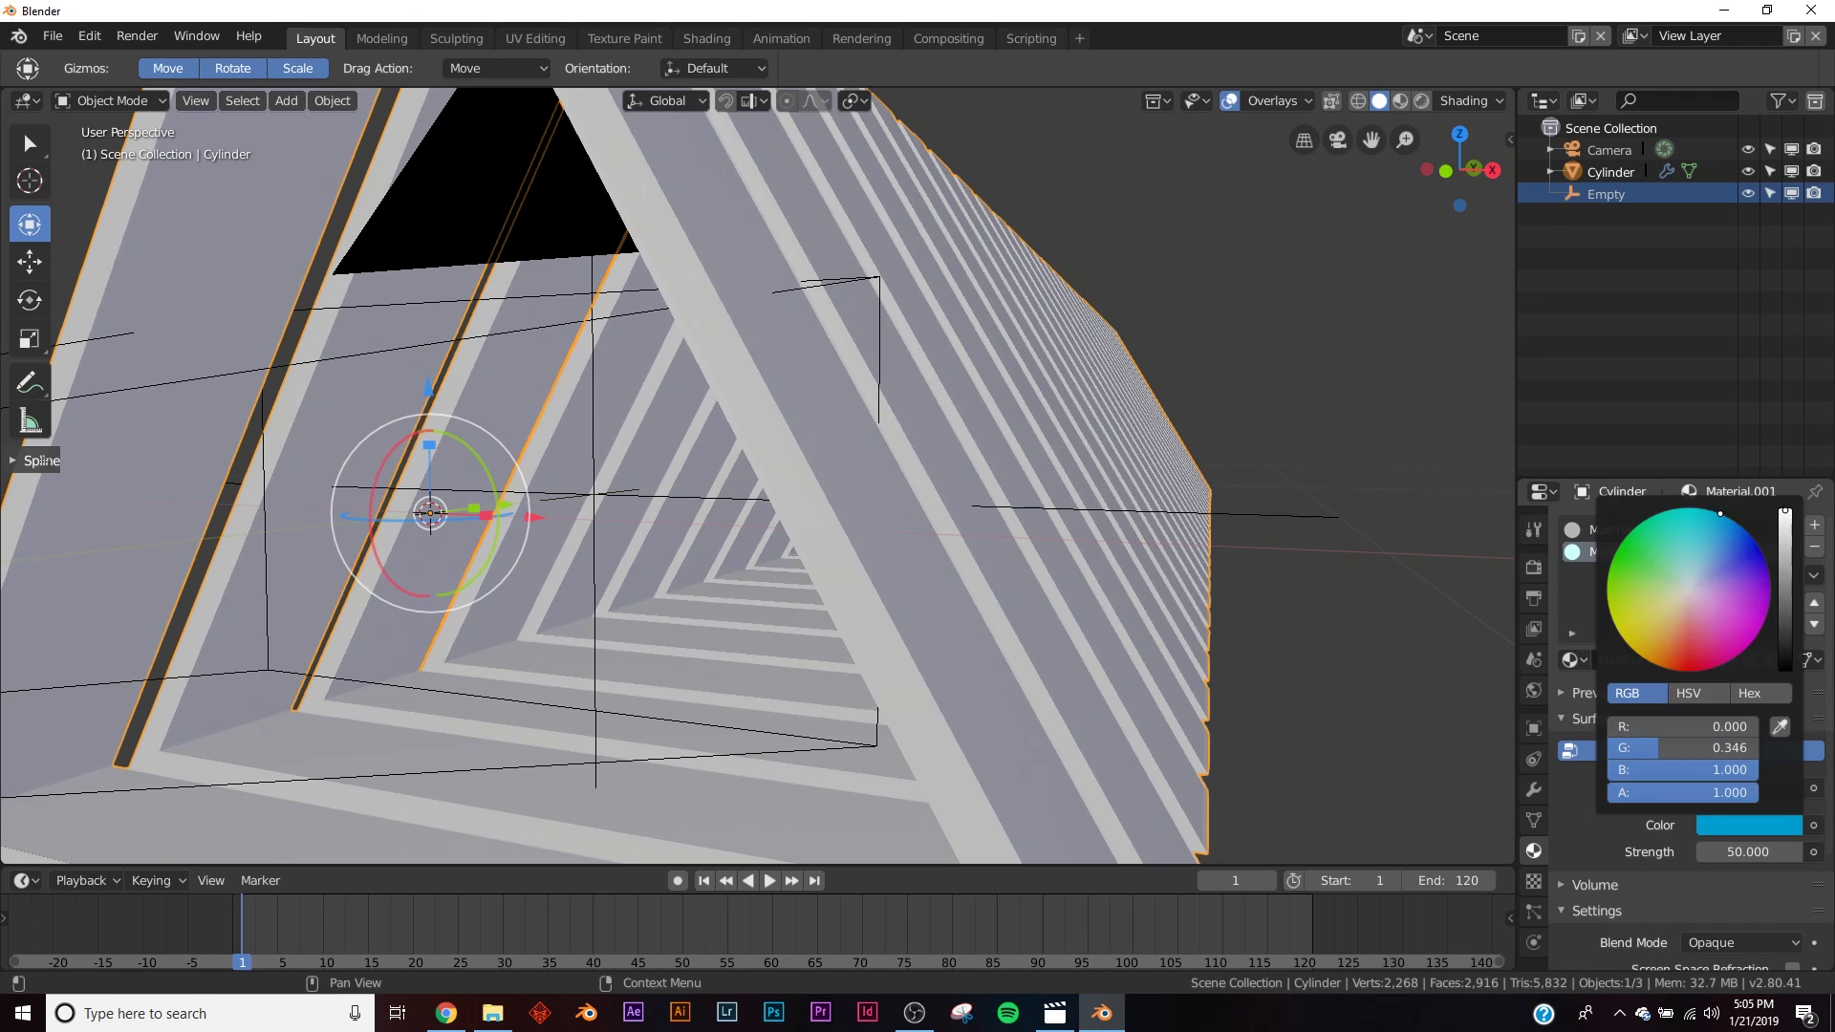
- Check the blue glow through the camera in rendered shading, then return to solid
key("KP_0")
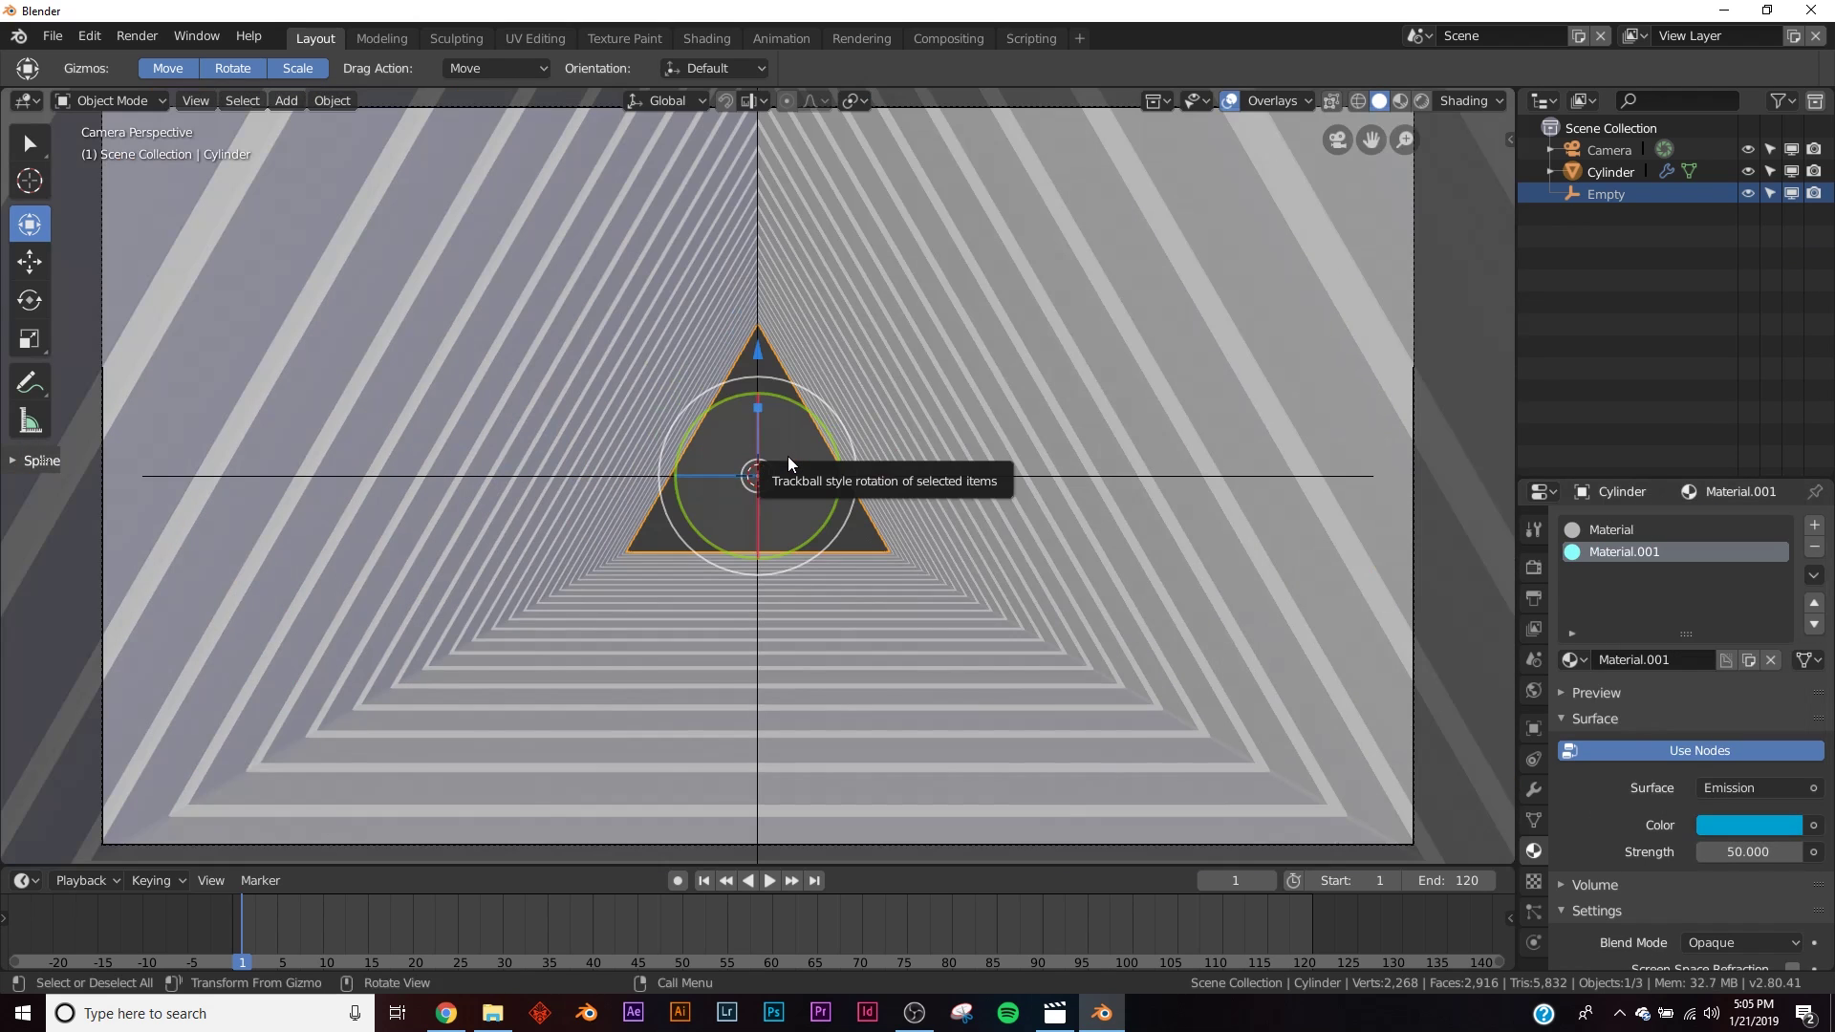
key("z")
left_click(817, 319)
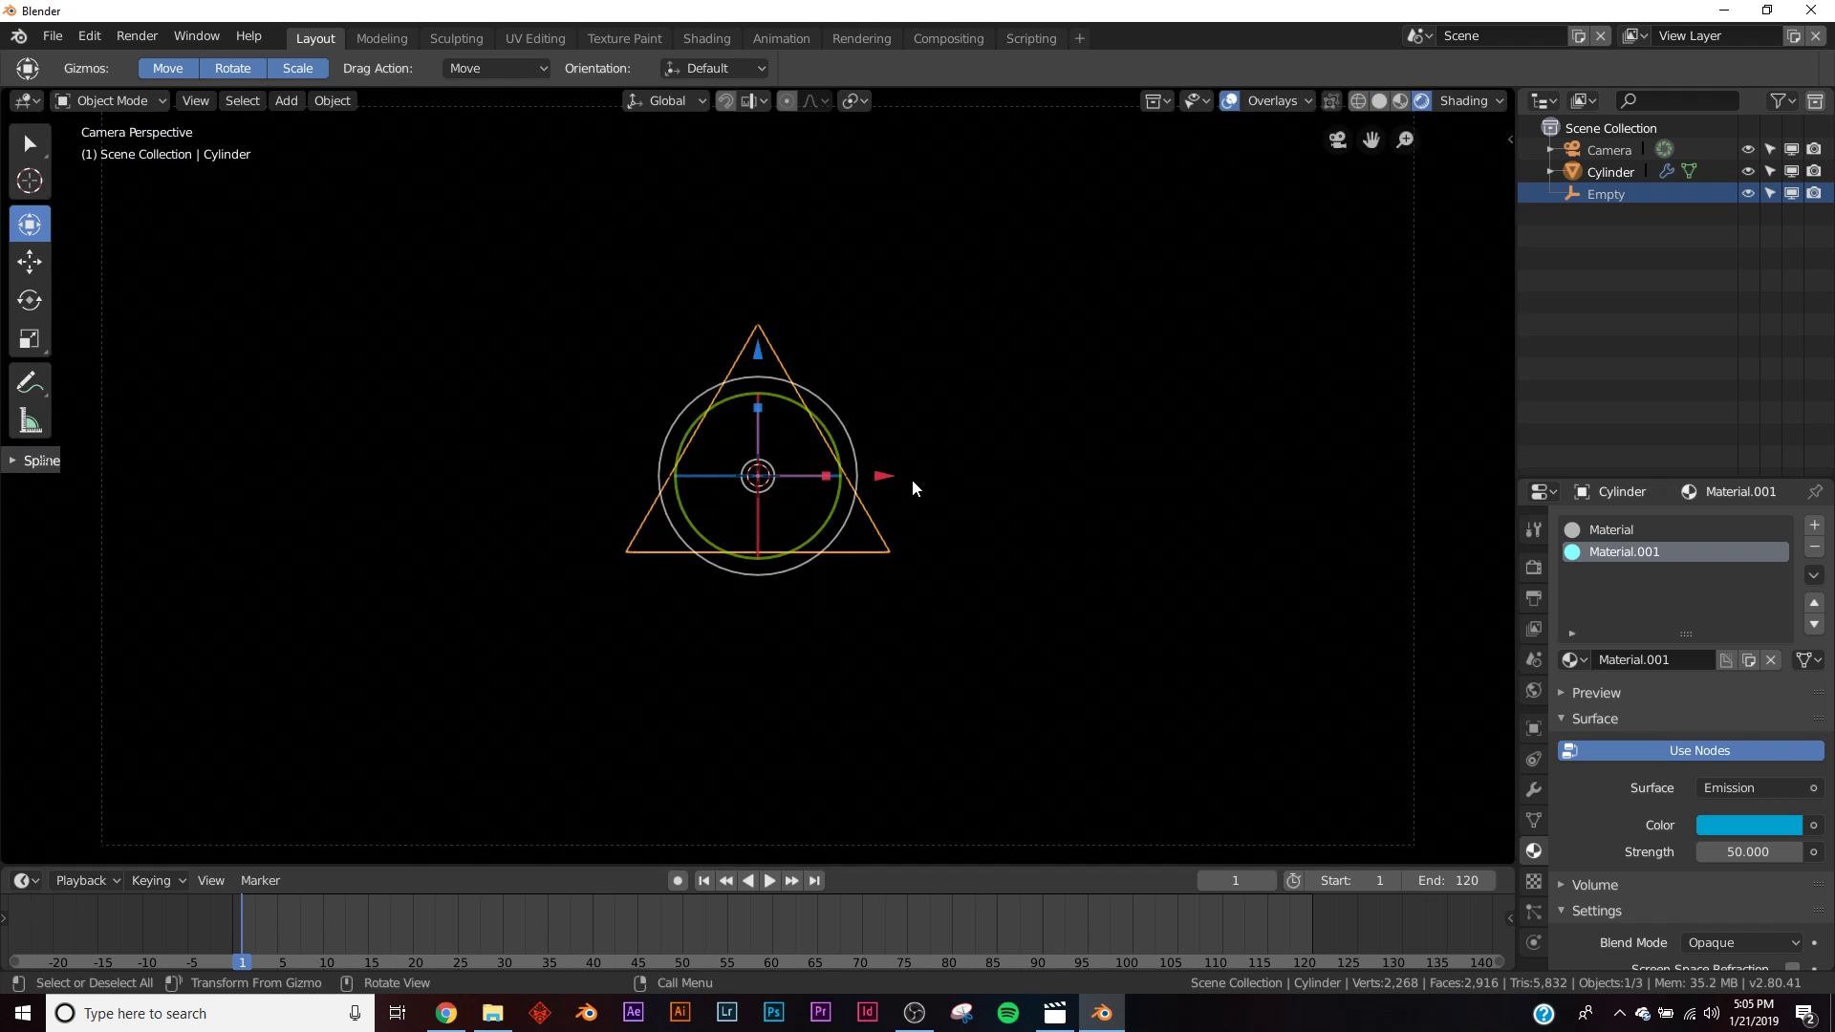
key("z")
left_click(1047, 492)
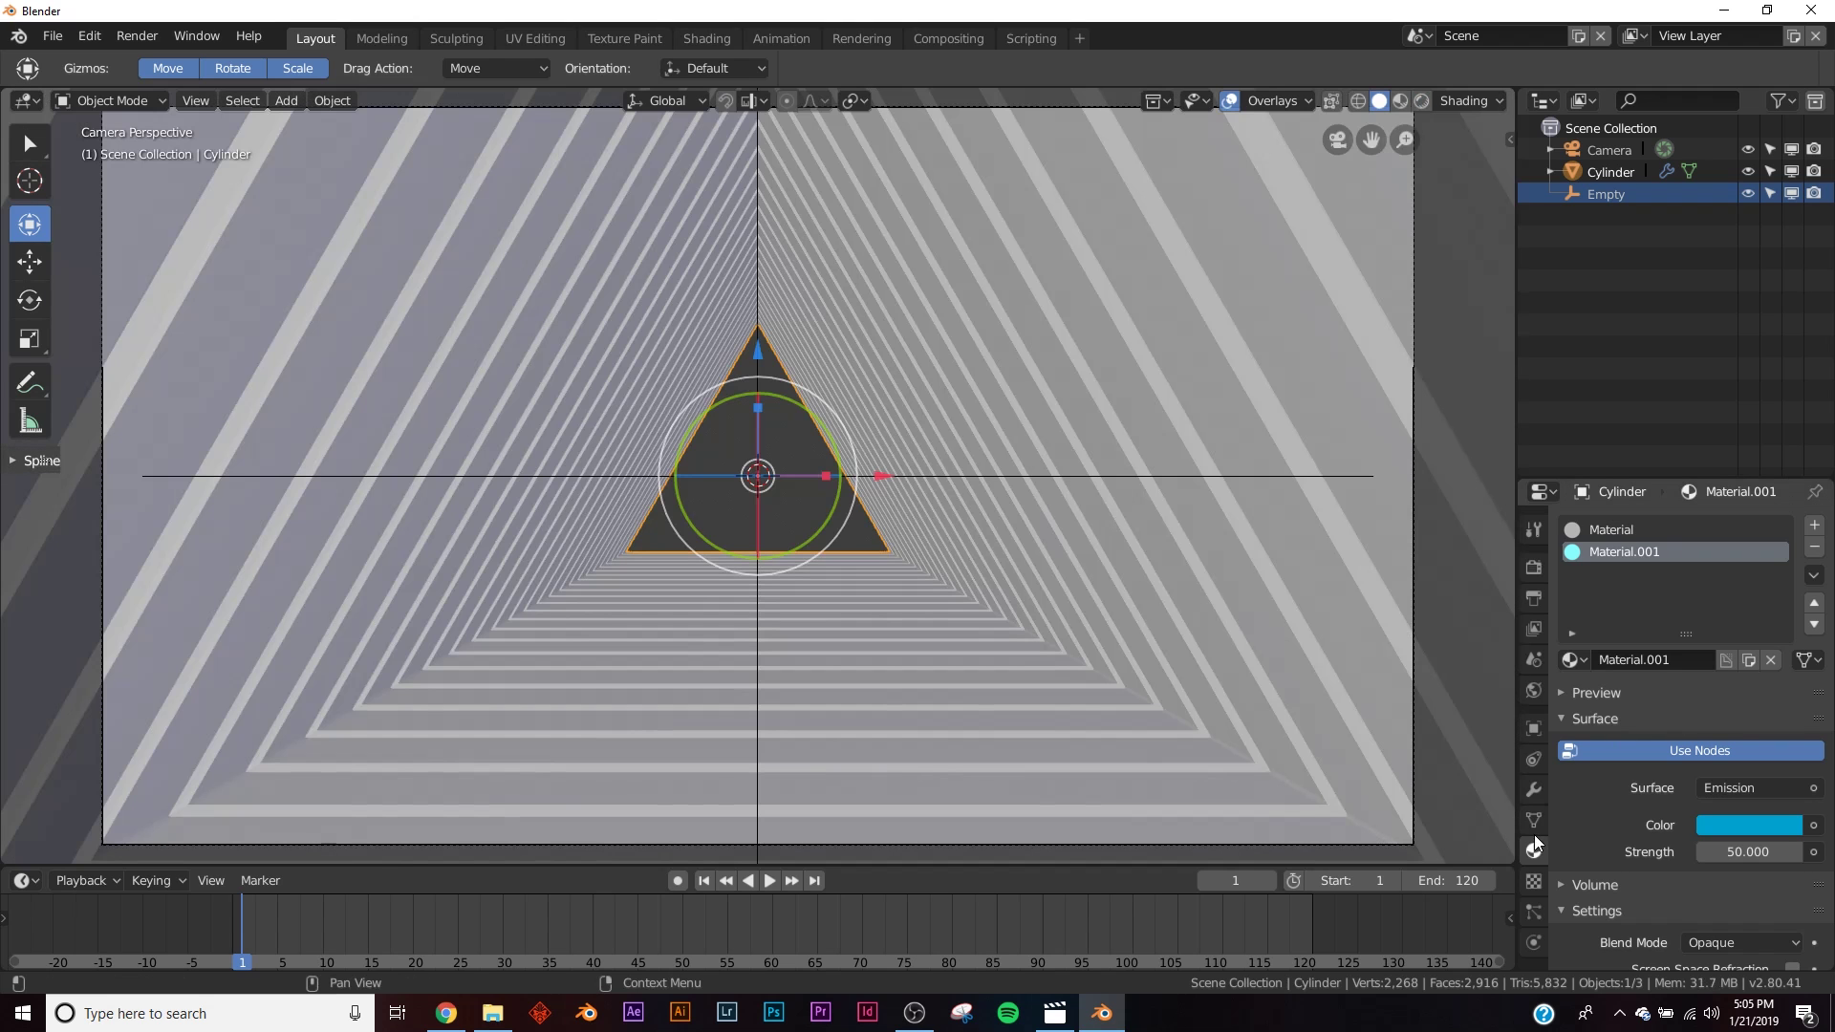
- Set the Wireframe modifier's material offset to 2 and view the glowing frames rendered
left_click(1534, 789)
scroll(1684, 766, "up", 2)
left_click(1568, 594)
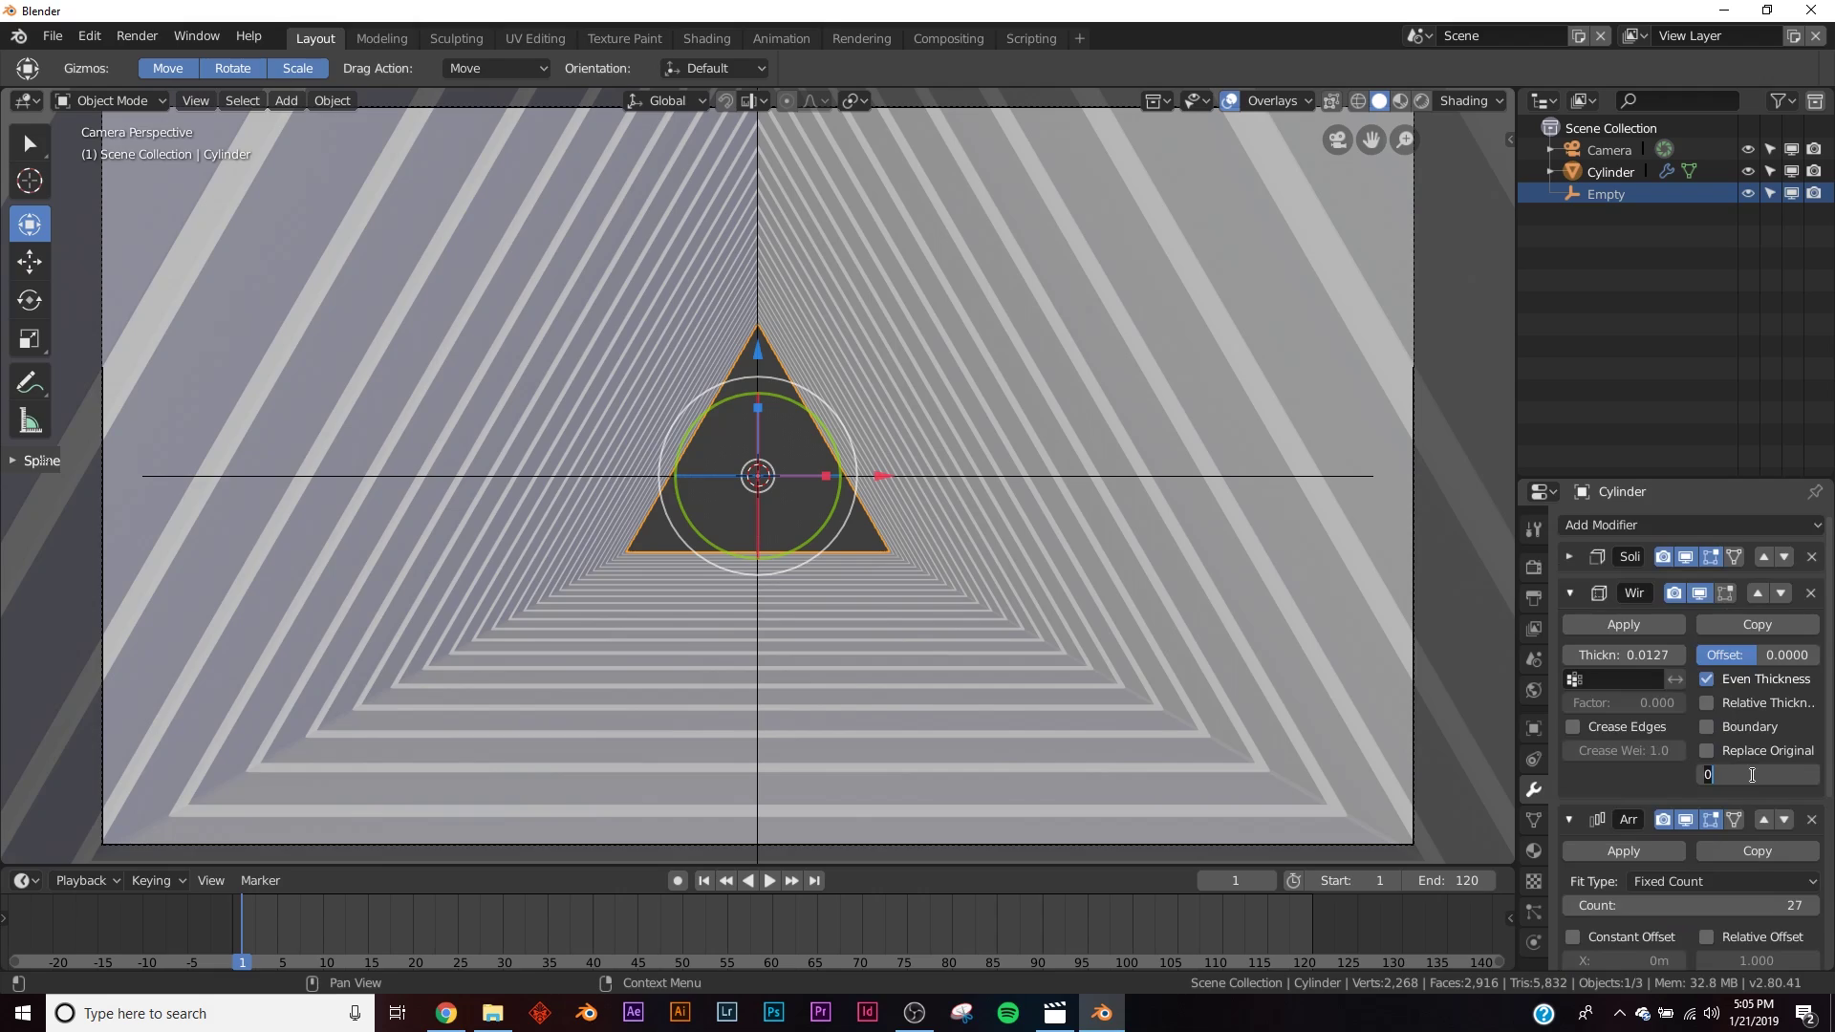
key("z")
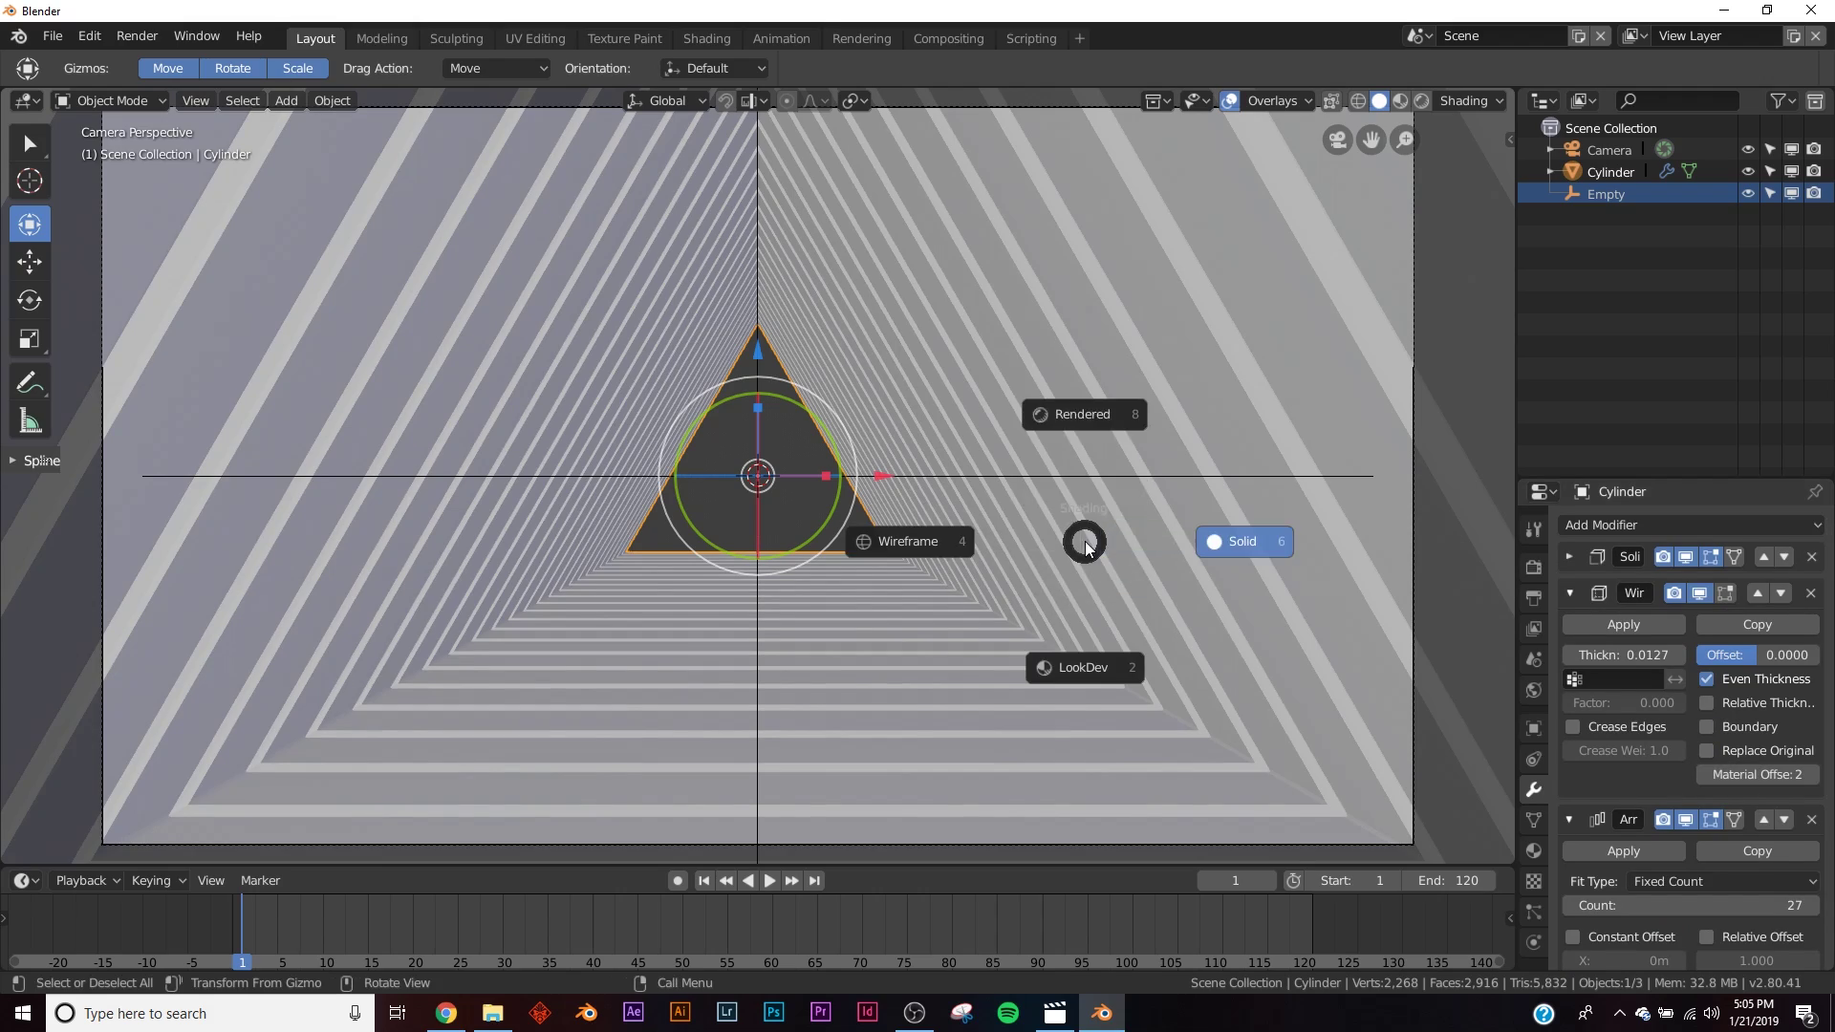
left_click(1077, 435)
- Raise the Array count to 164 nested triangles from the camera view and select the Empty
middle_click_drag(1063, 520, 1040, 606)
key("KP_0")
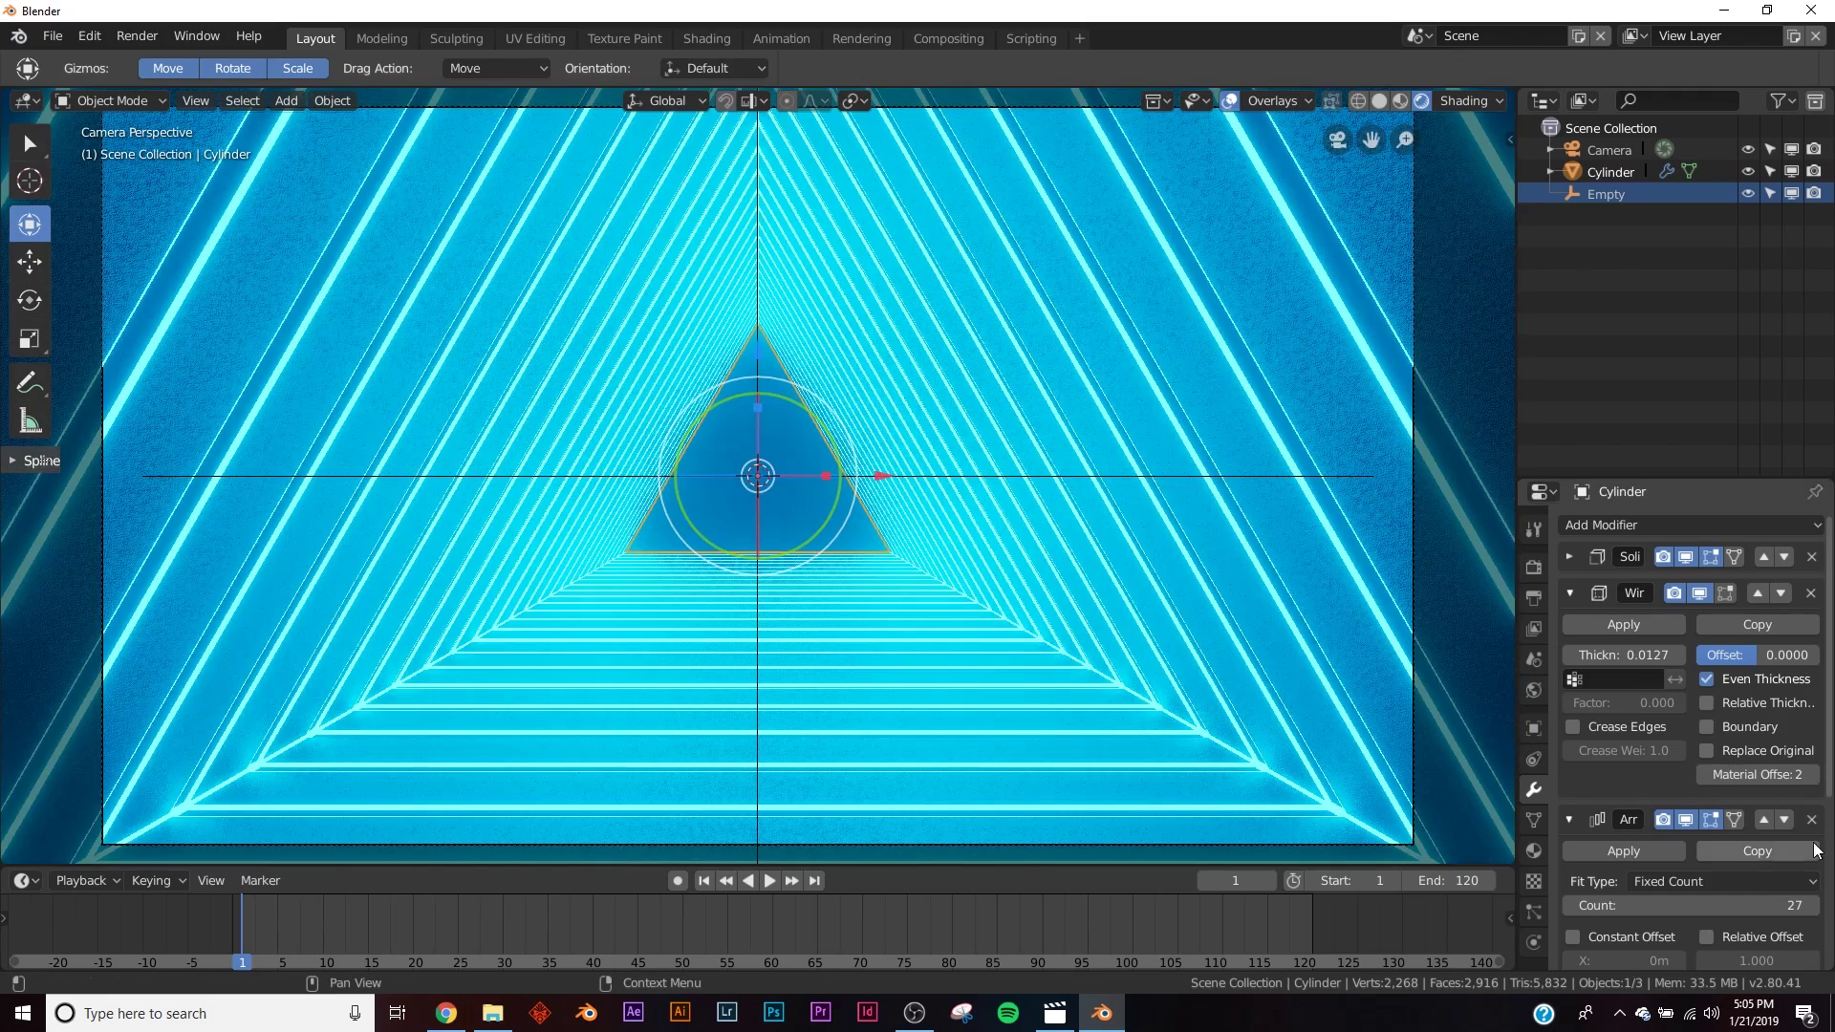
left_click_drag(1710, 905, 1787, 905)
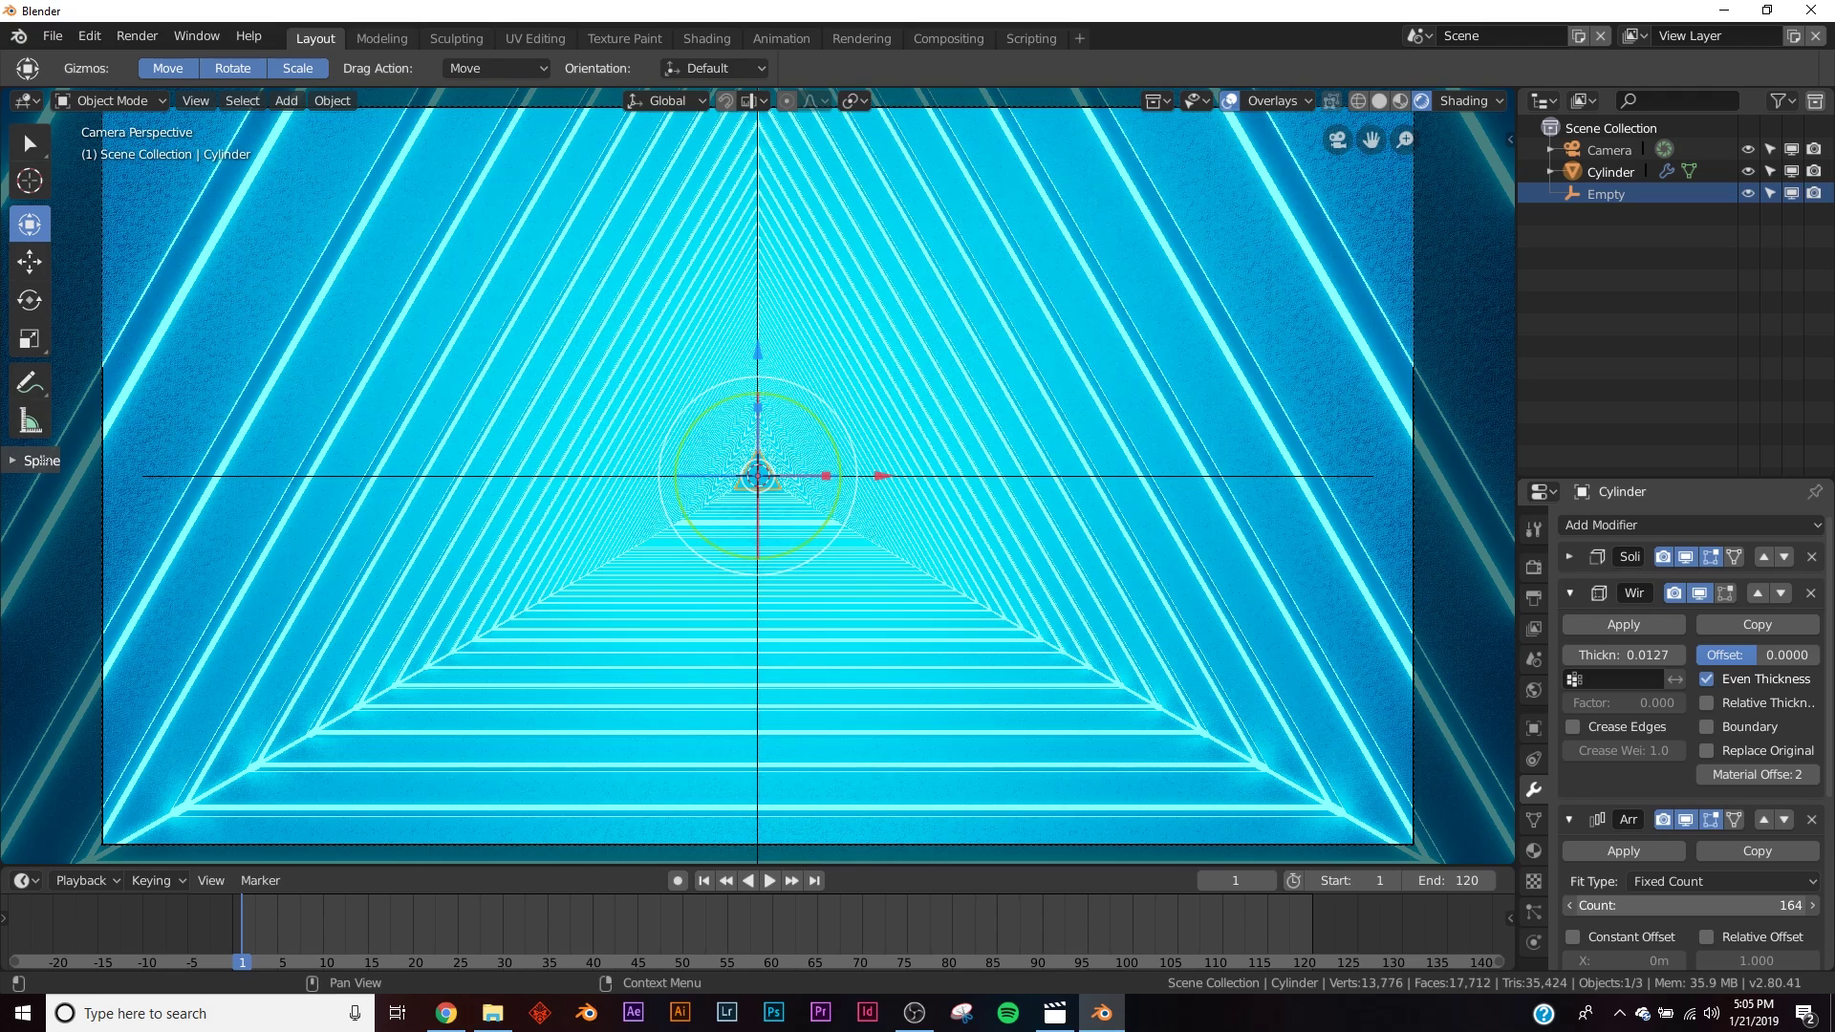
left_click(1609, 201)
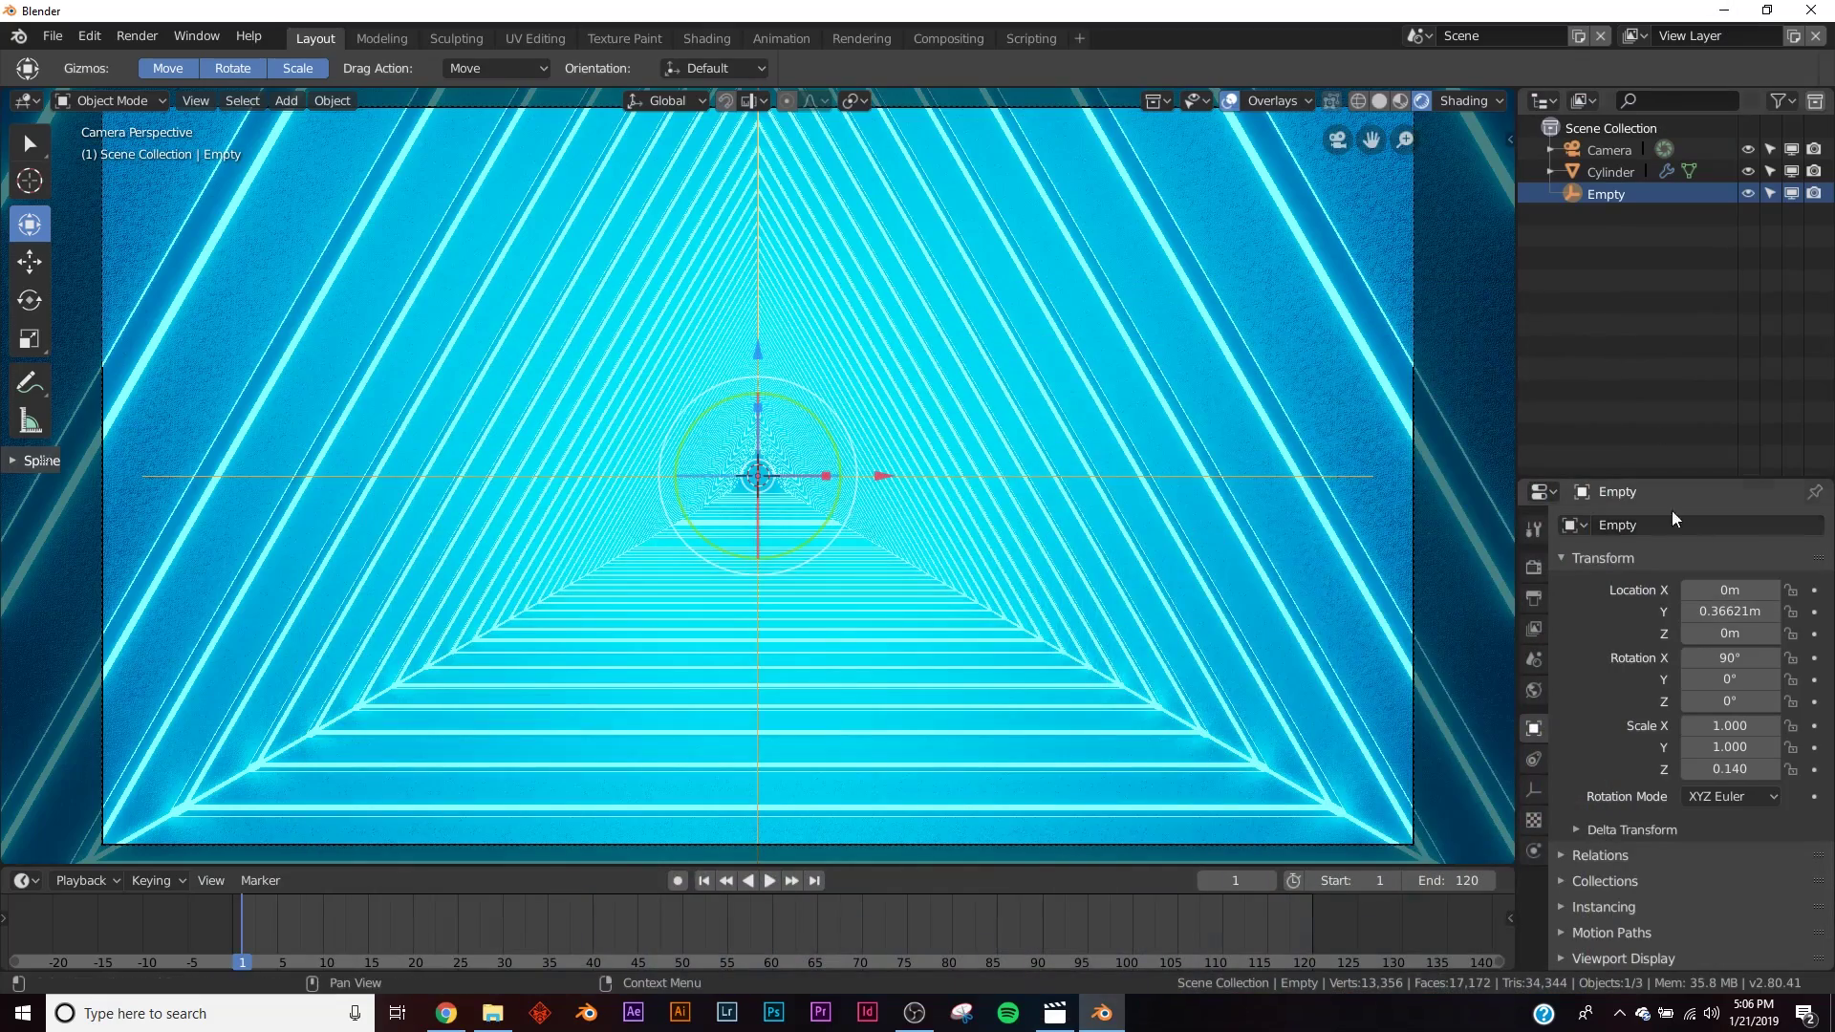
- Set the Empty's Y rotation to 2.7° and switch the viewport to solid shading
mouse_move(1748, 679)
left_mouse_down()
mouse_move(1711, 680)
mouse_move(1786, 679)
left_mouse_up()
key("z")
left_click(1213, 614)
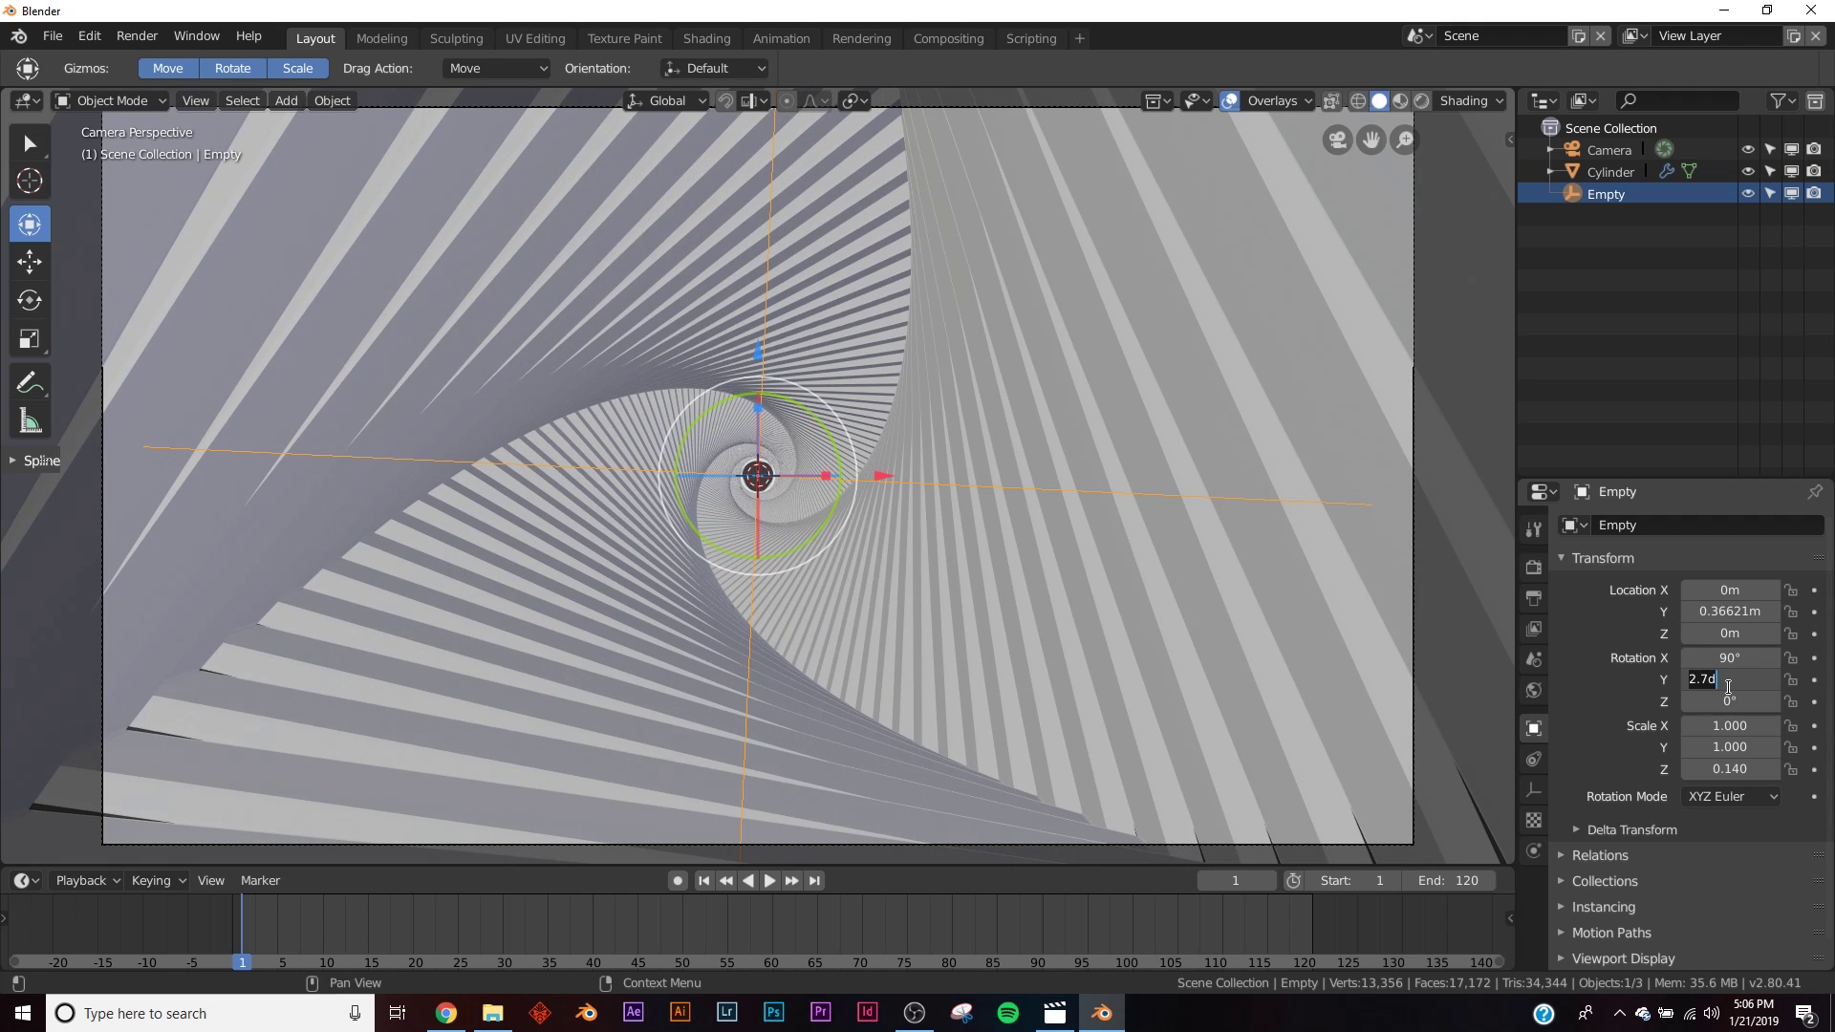
key("Return")
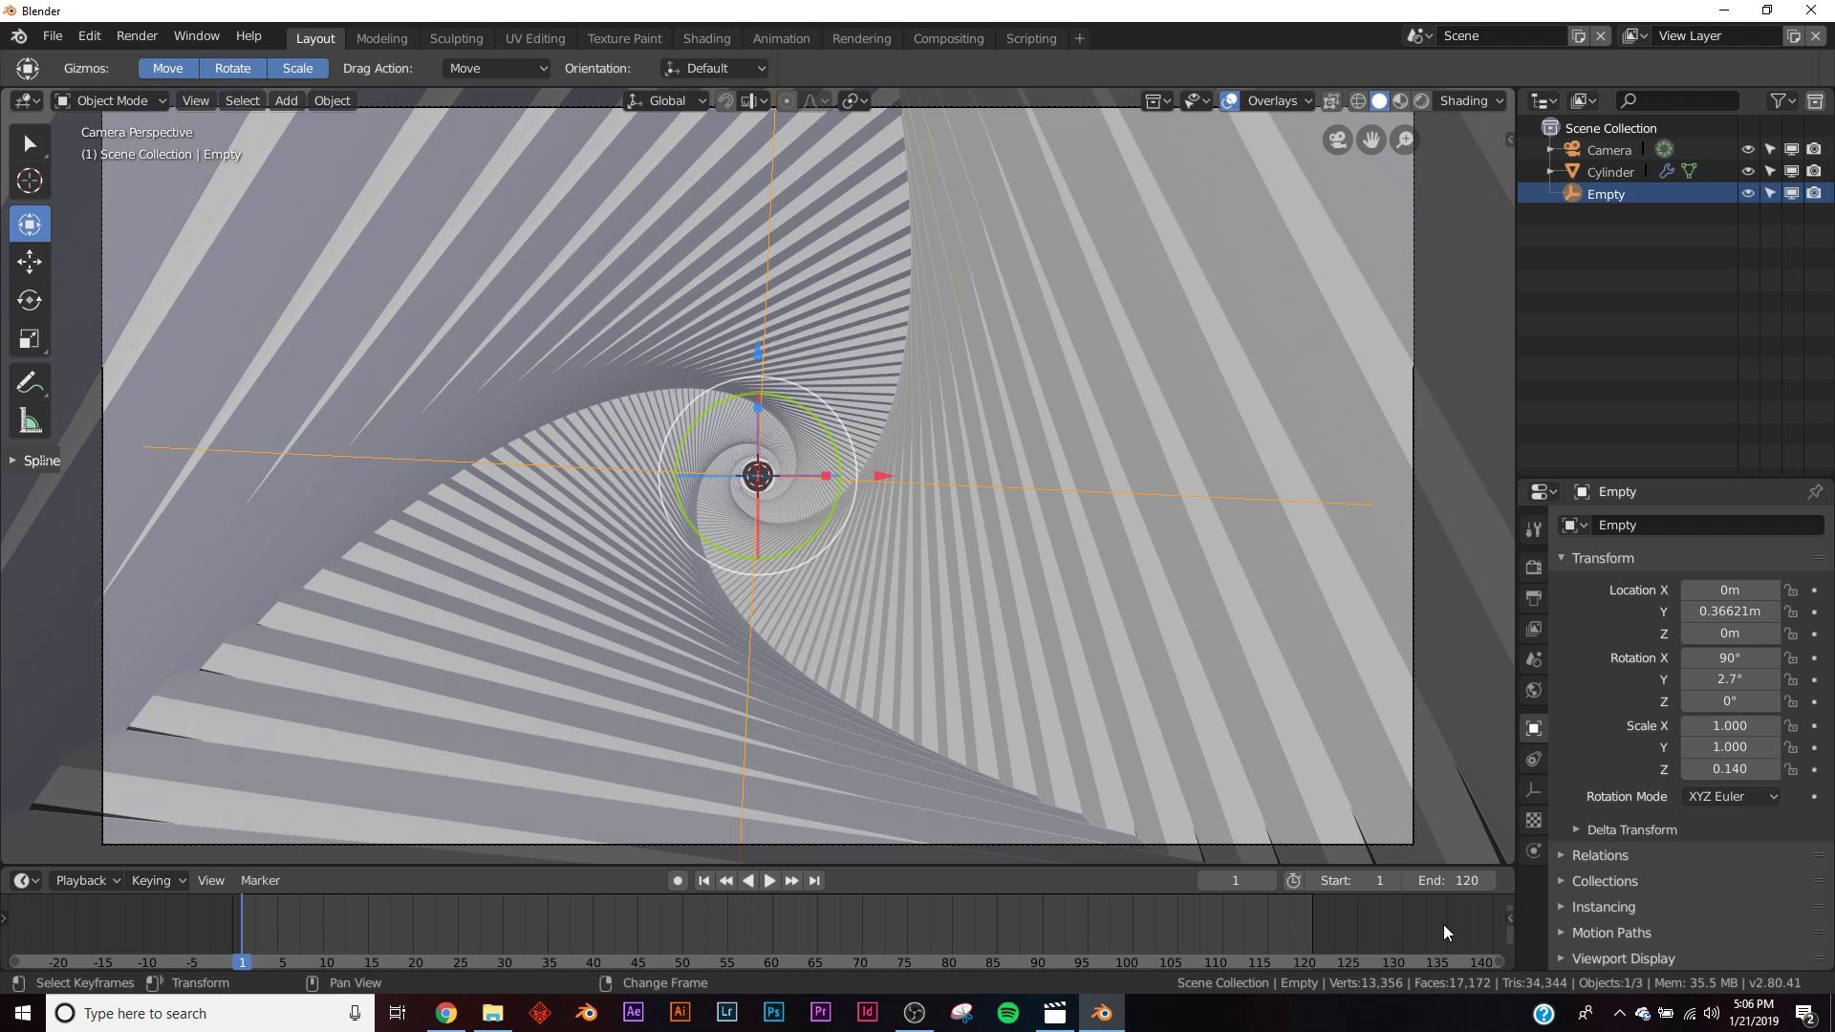
- Keyframe the Empty's Y rotation at 2.7° on frame 1 and −2.7° on frame 60
left_click(1814, 679)
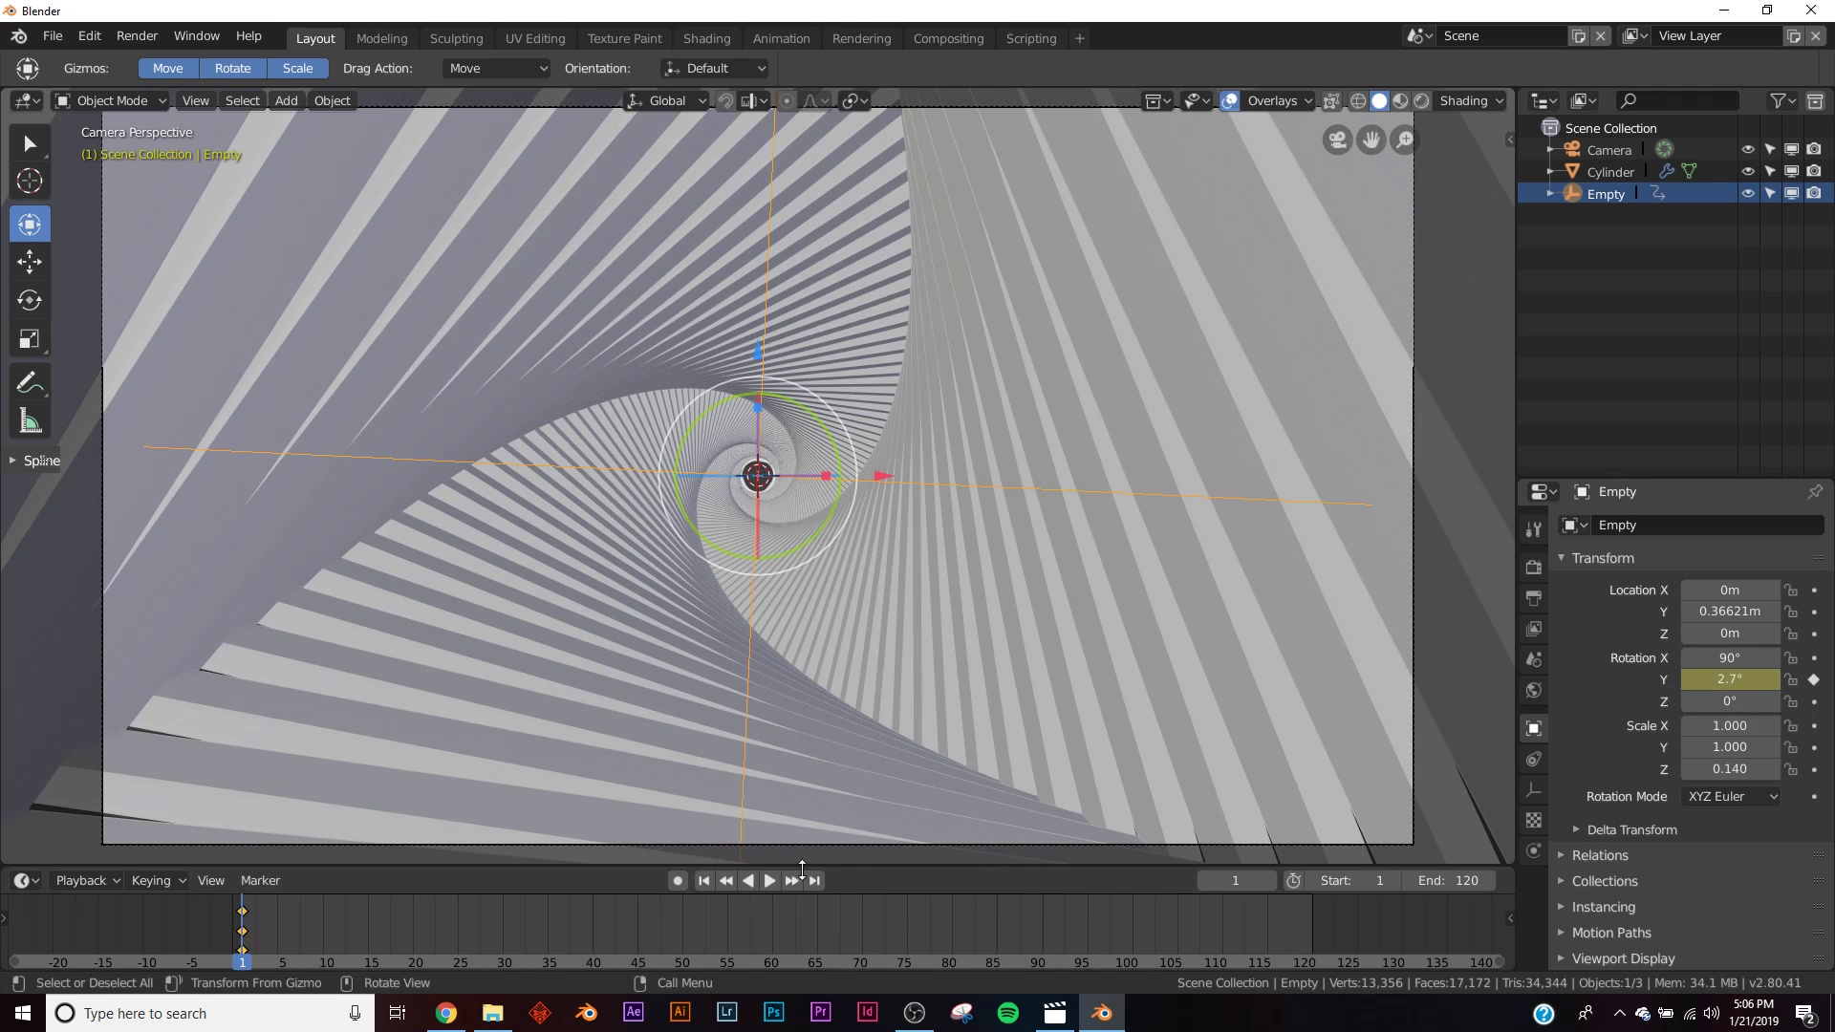
left_click(771, 926)
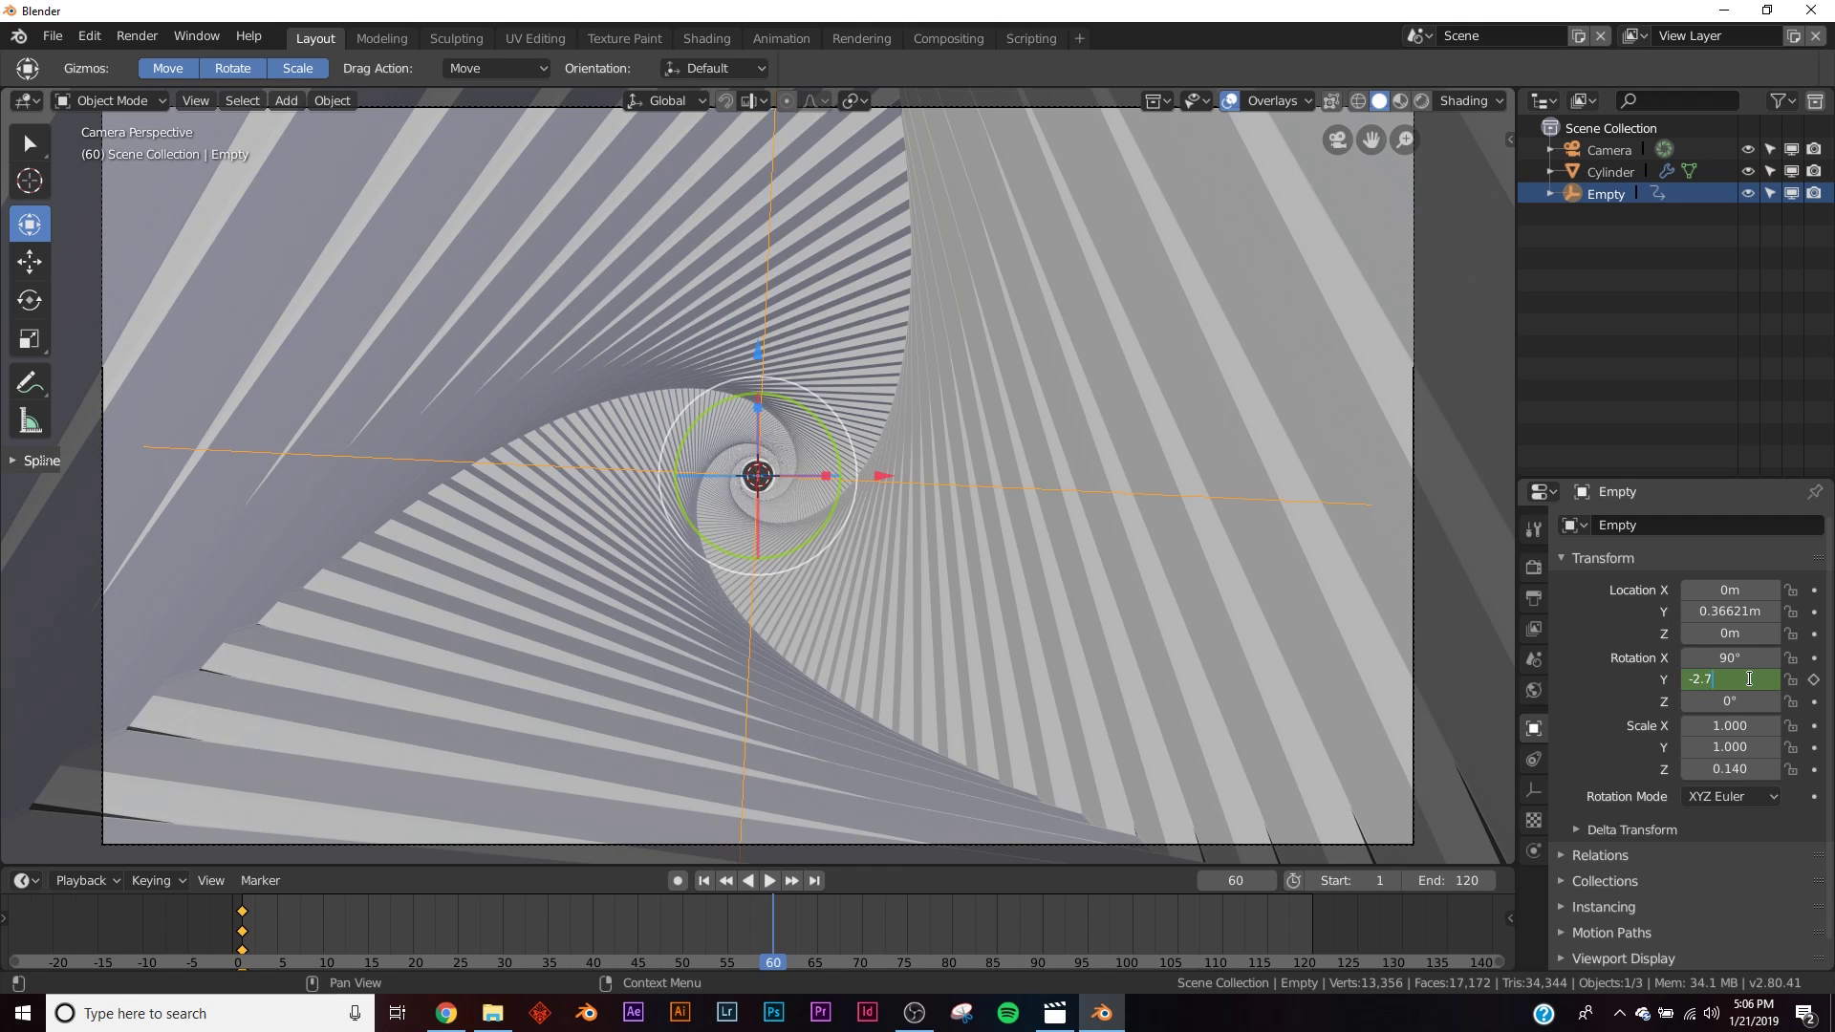
key("Return")
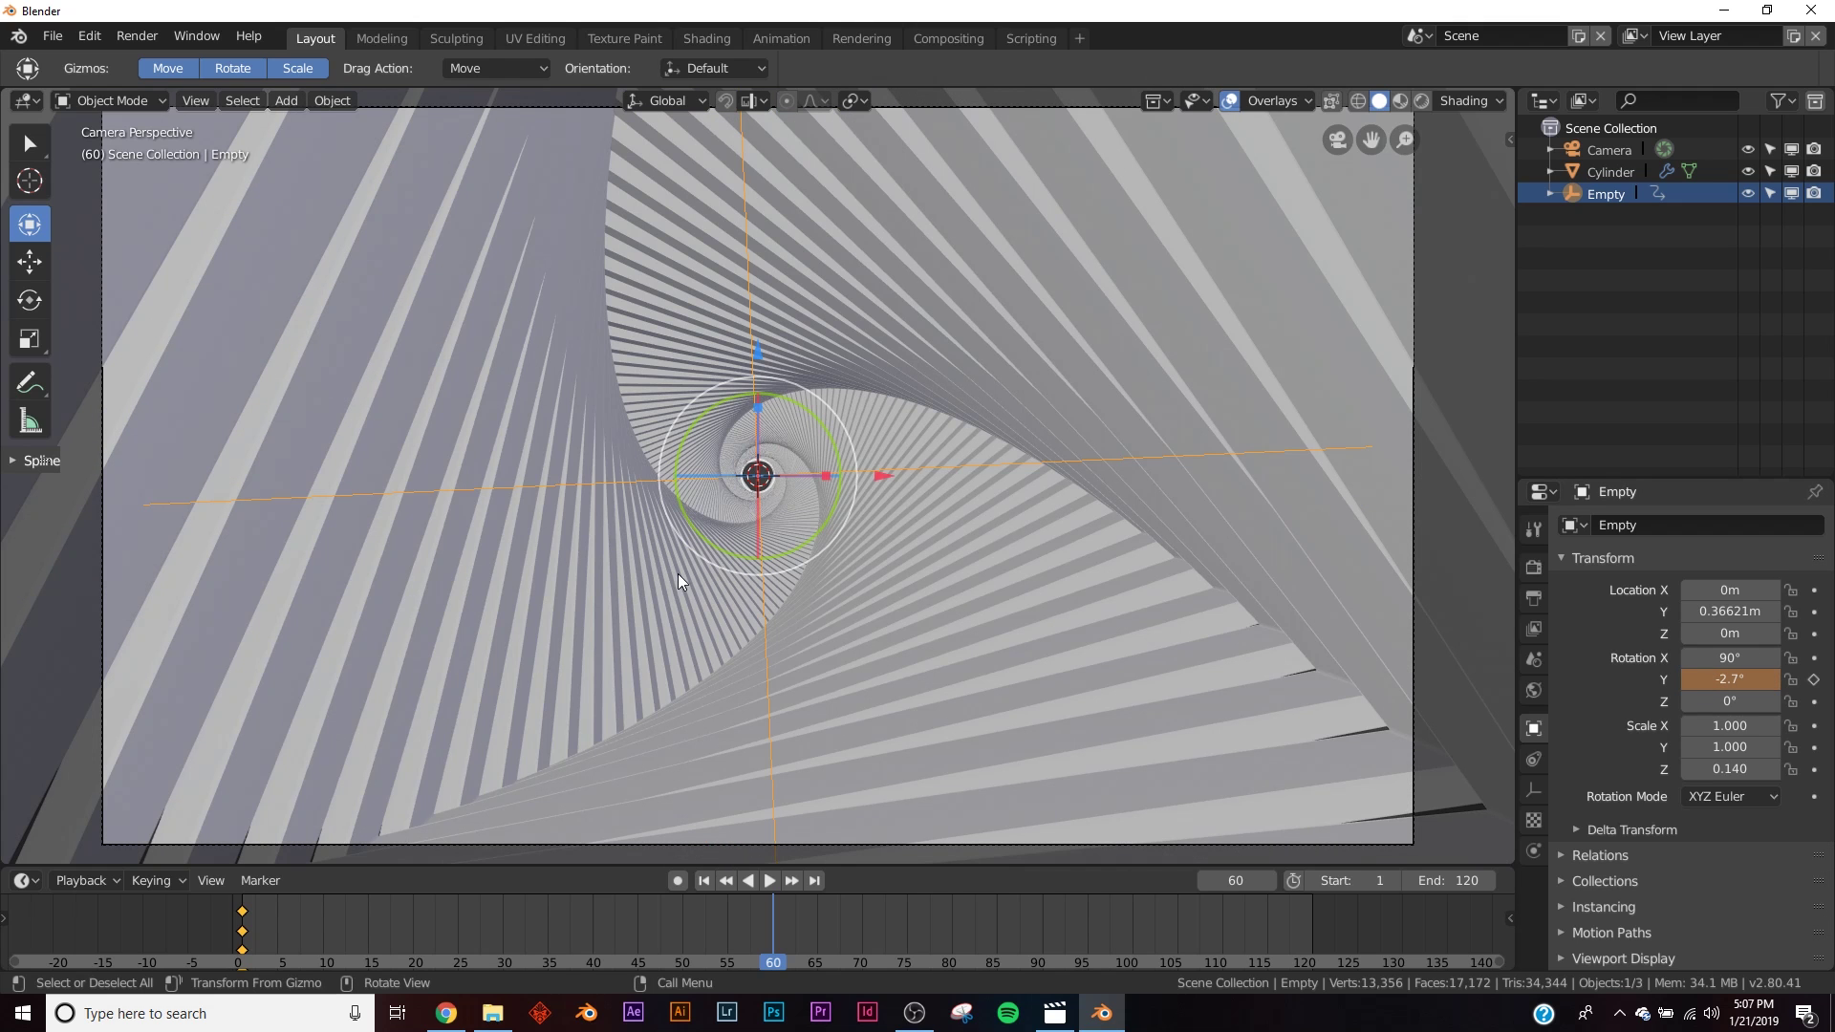
left_click(1815, 679)
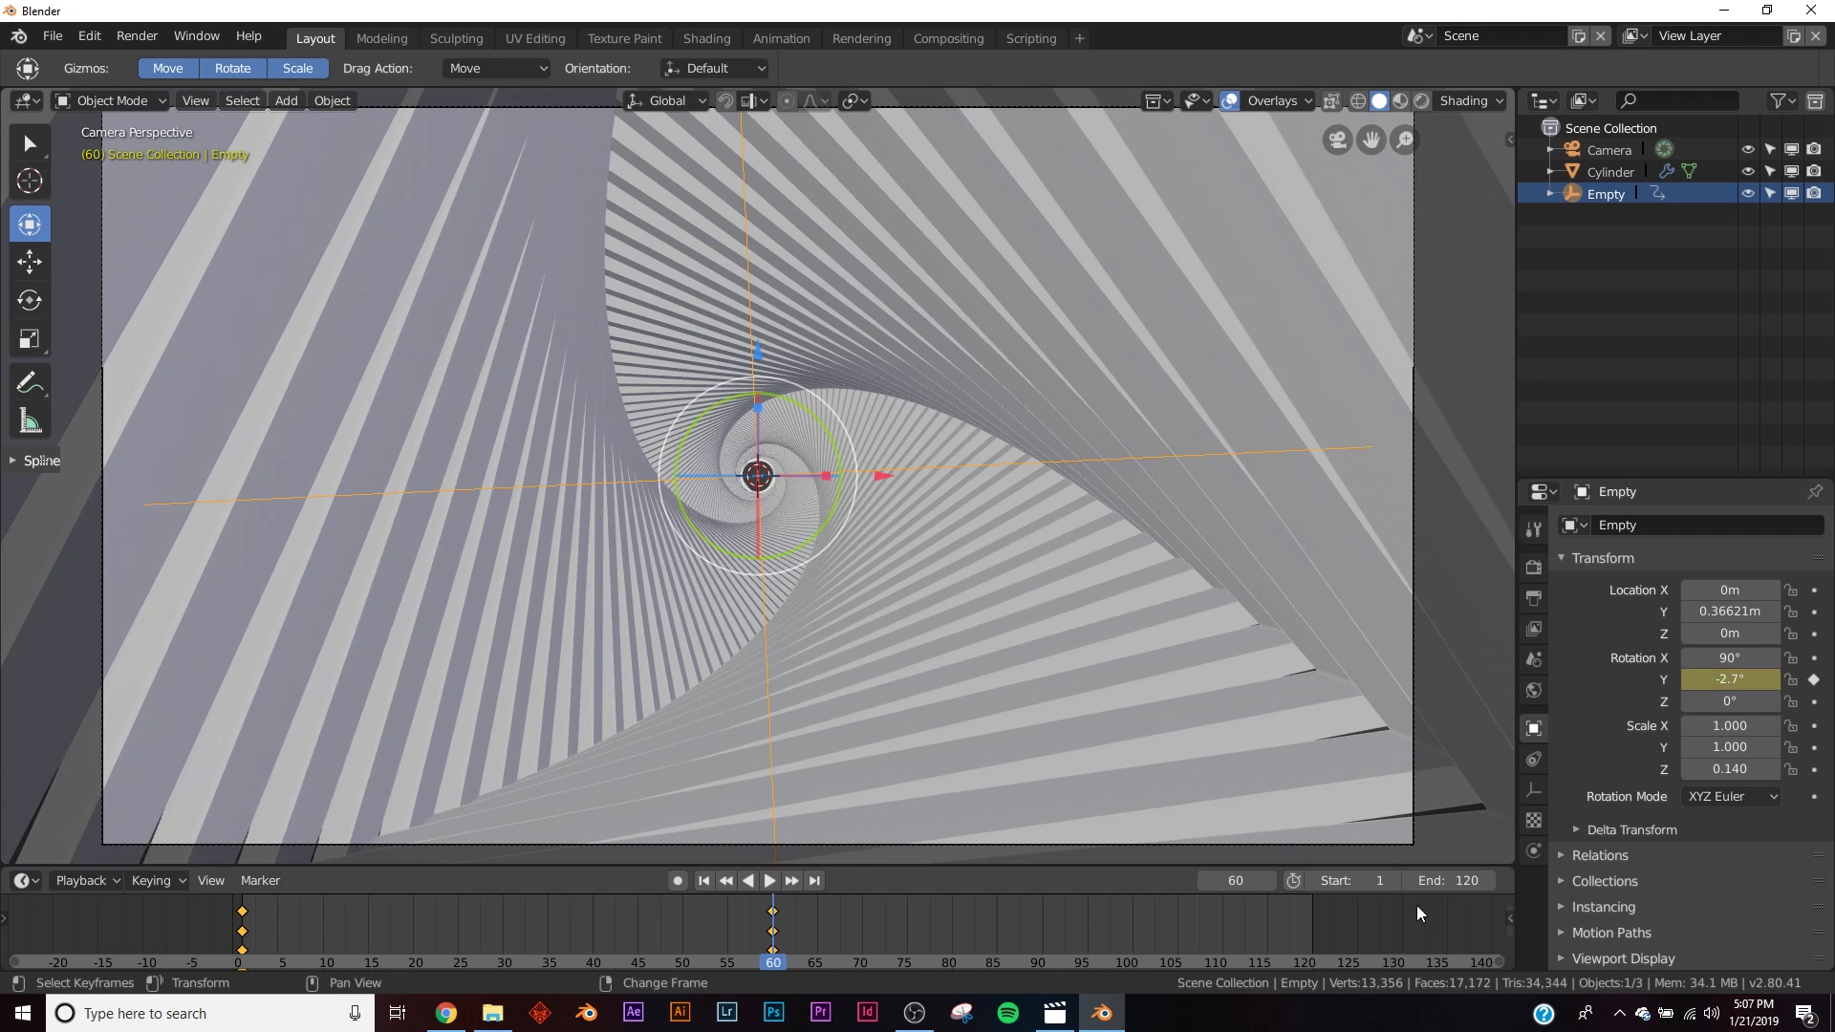
- Keyframe the Y rotation back to 2.7° at frame 120
mouse_move(1338, 917)
left_mouse_down()
mouse_move(1299, 931)
mouse_move(1316, 936)
left_mouse_up()
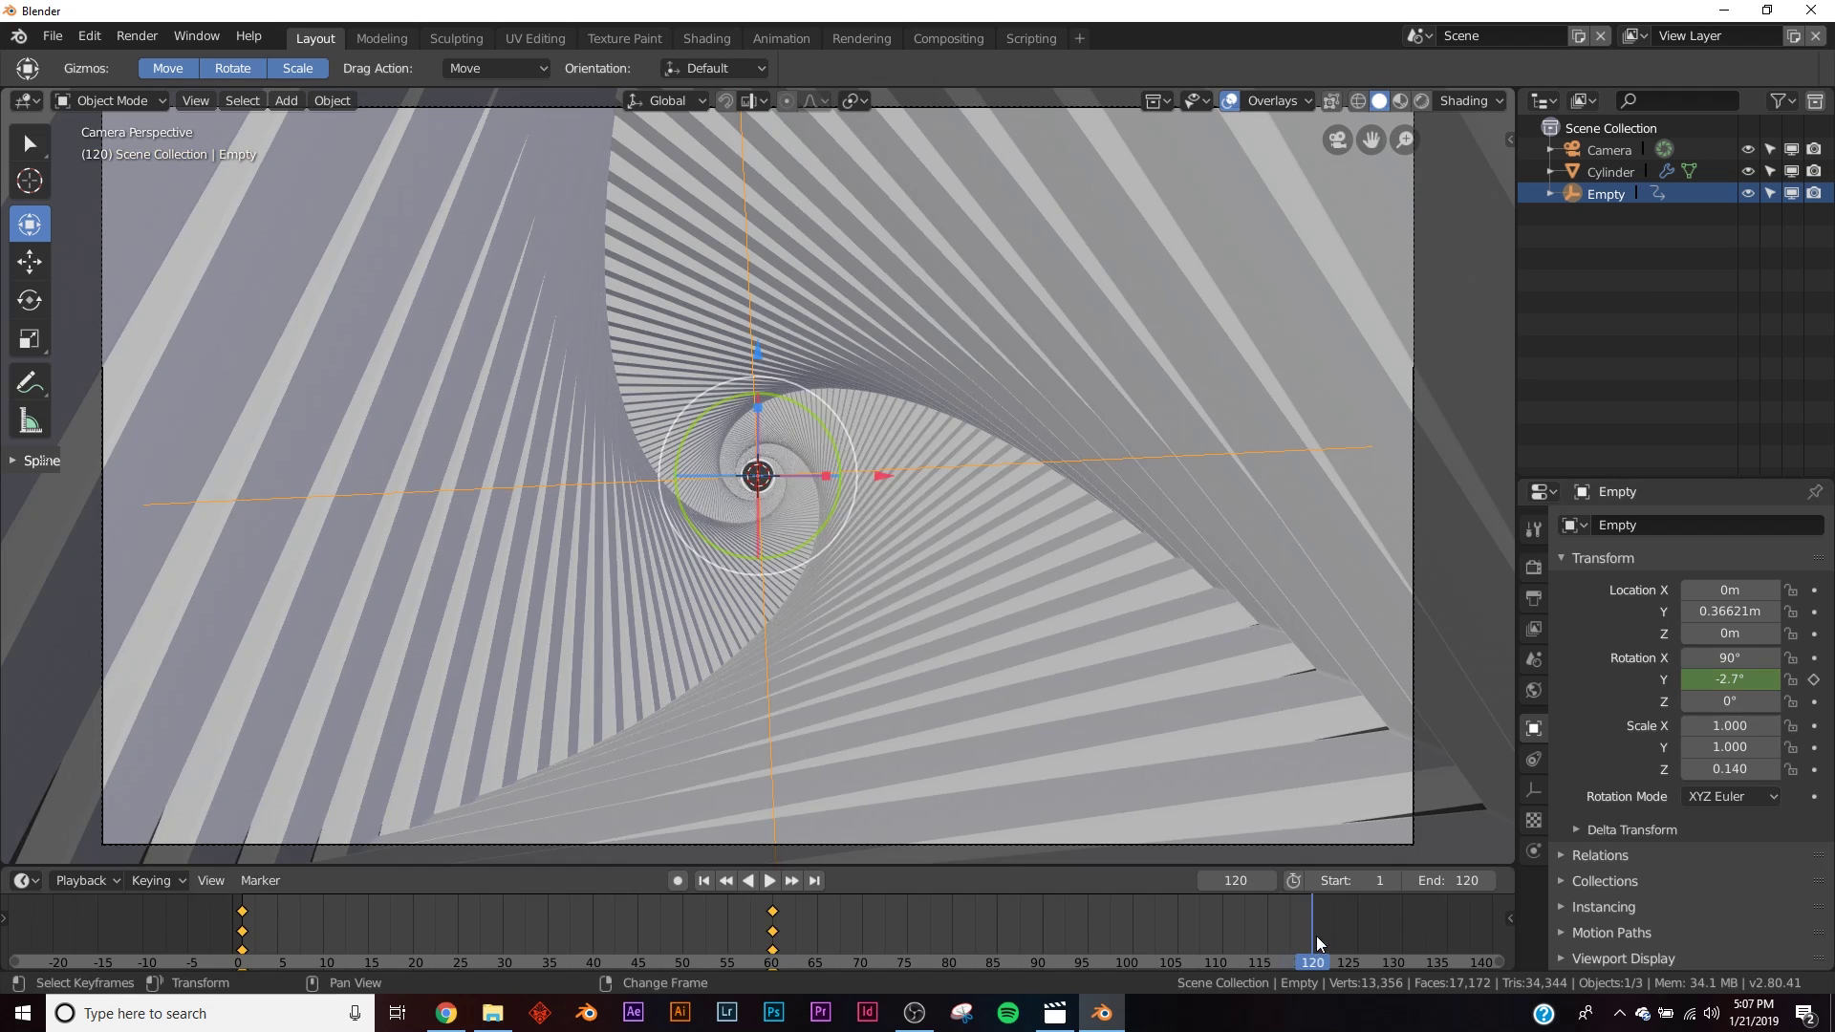
left_click(1730, 685)
type("2.7")
key("Return")
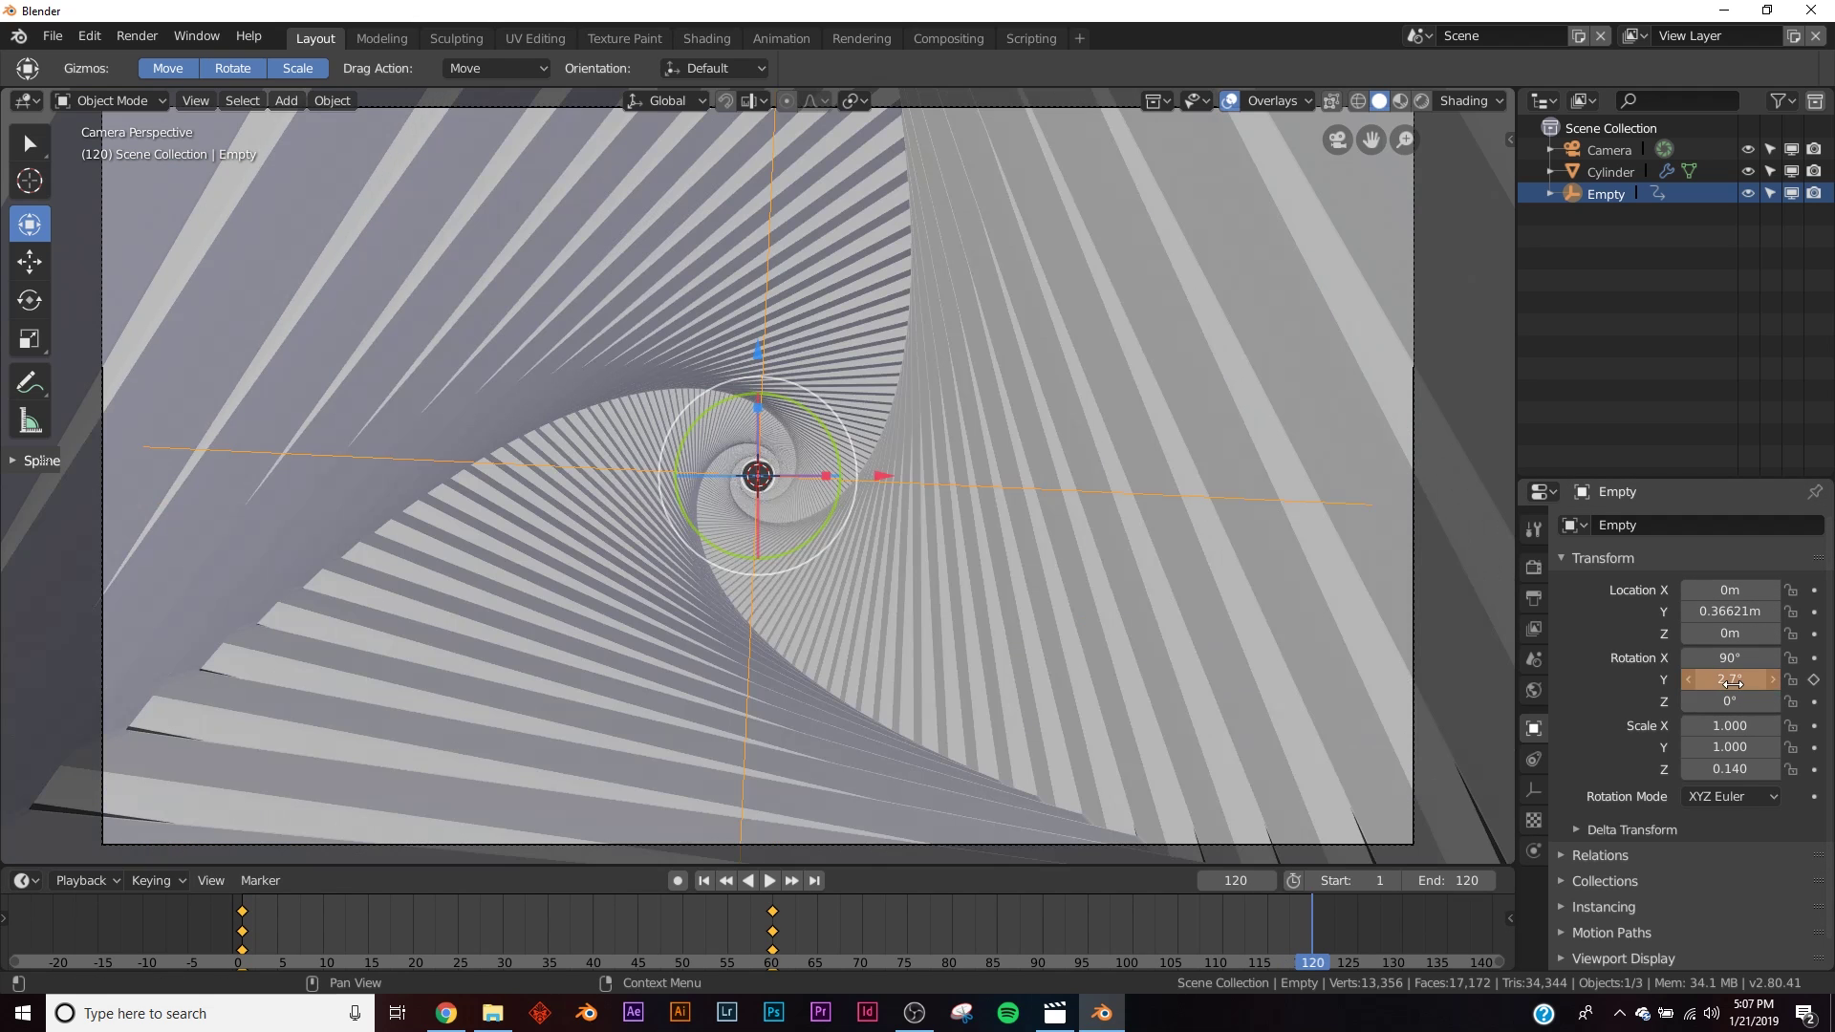
left_click(1814, 678)
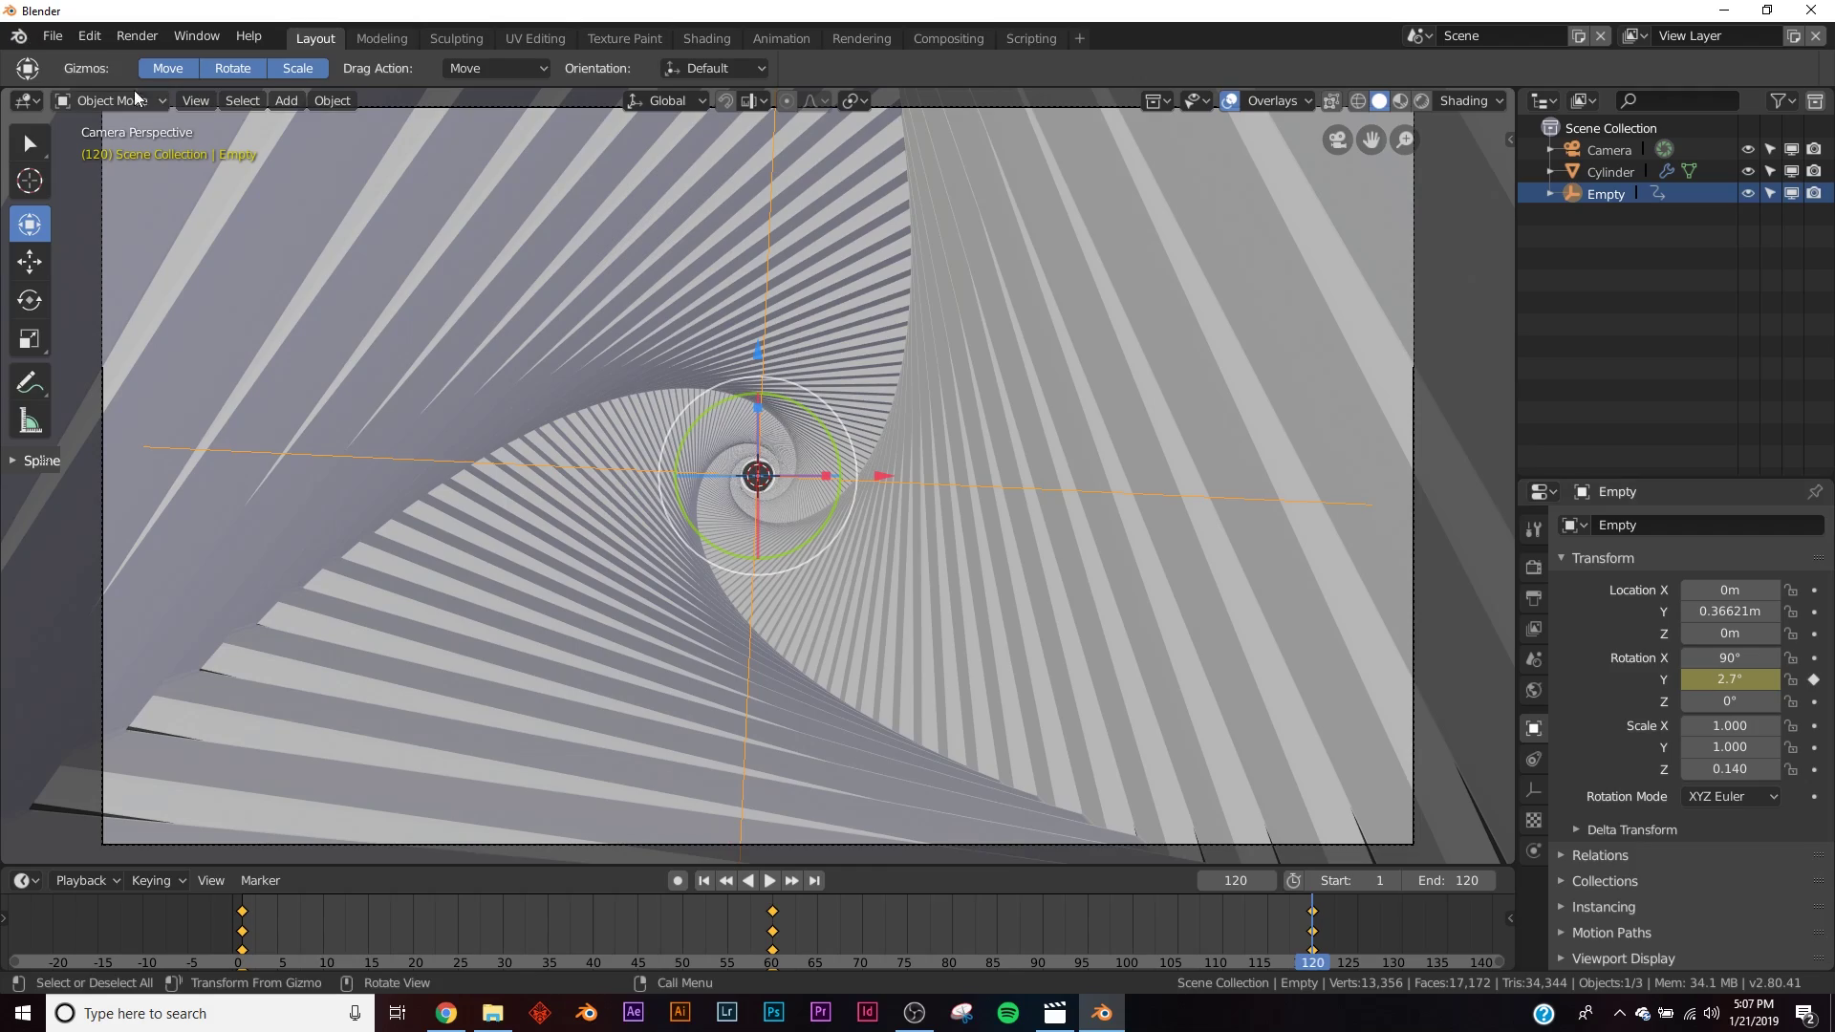
- Play the animation from frame 1 to check the looping twist
left_click(704, 881)
left_click(770, 880)
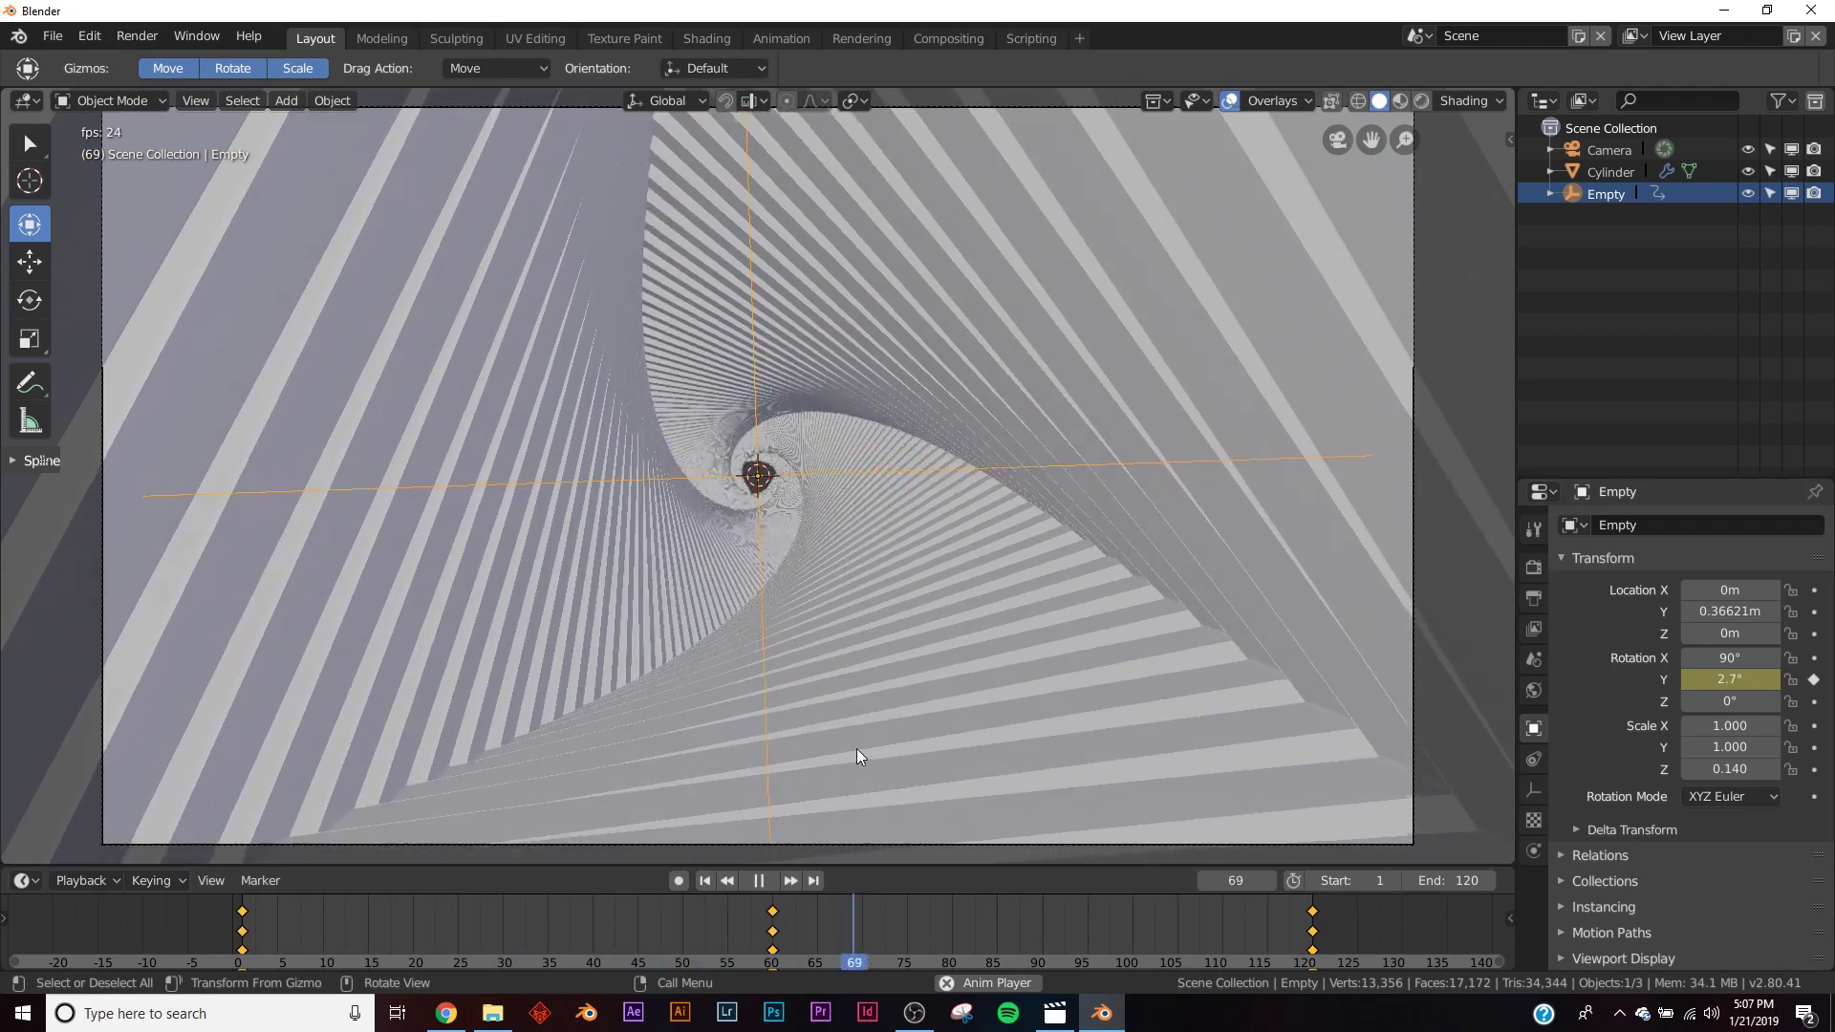
left_click(714, 879)
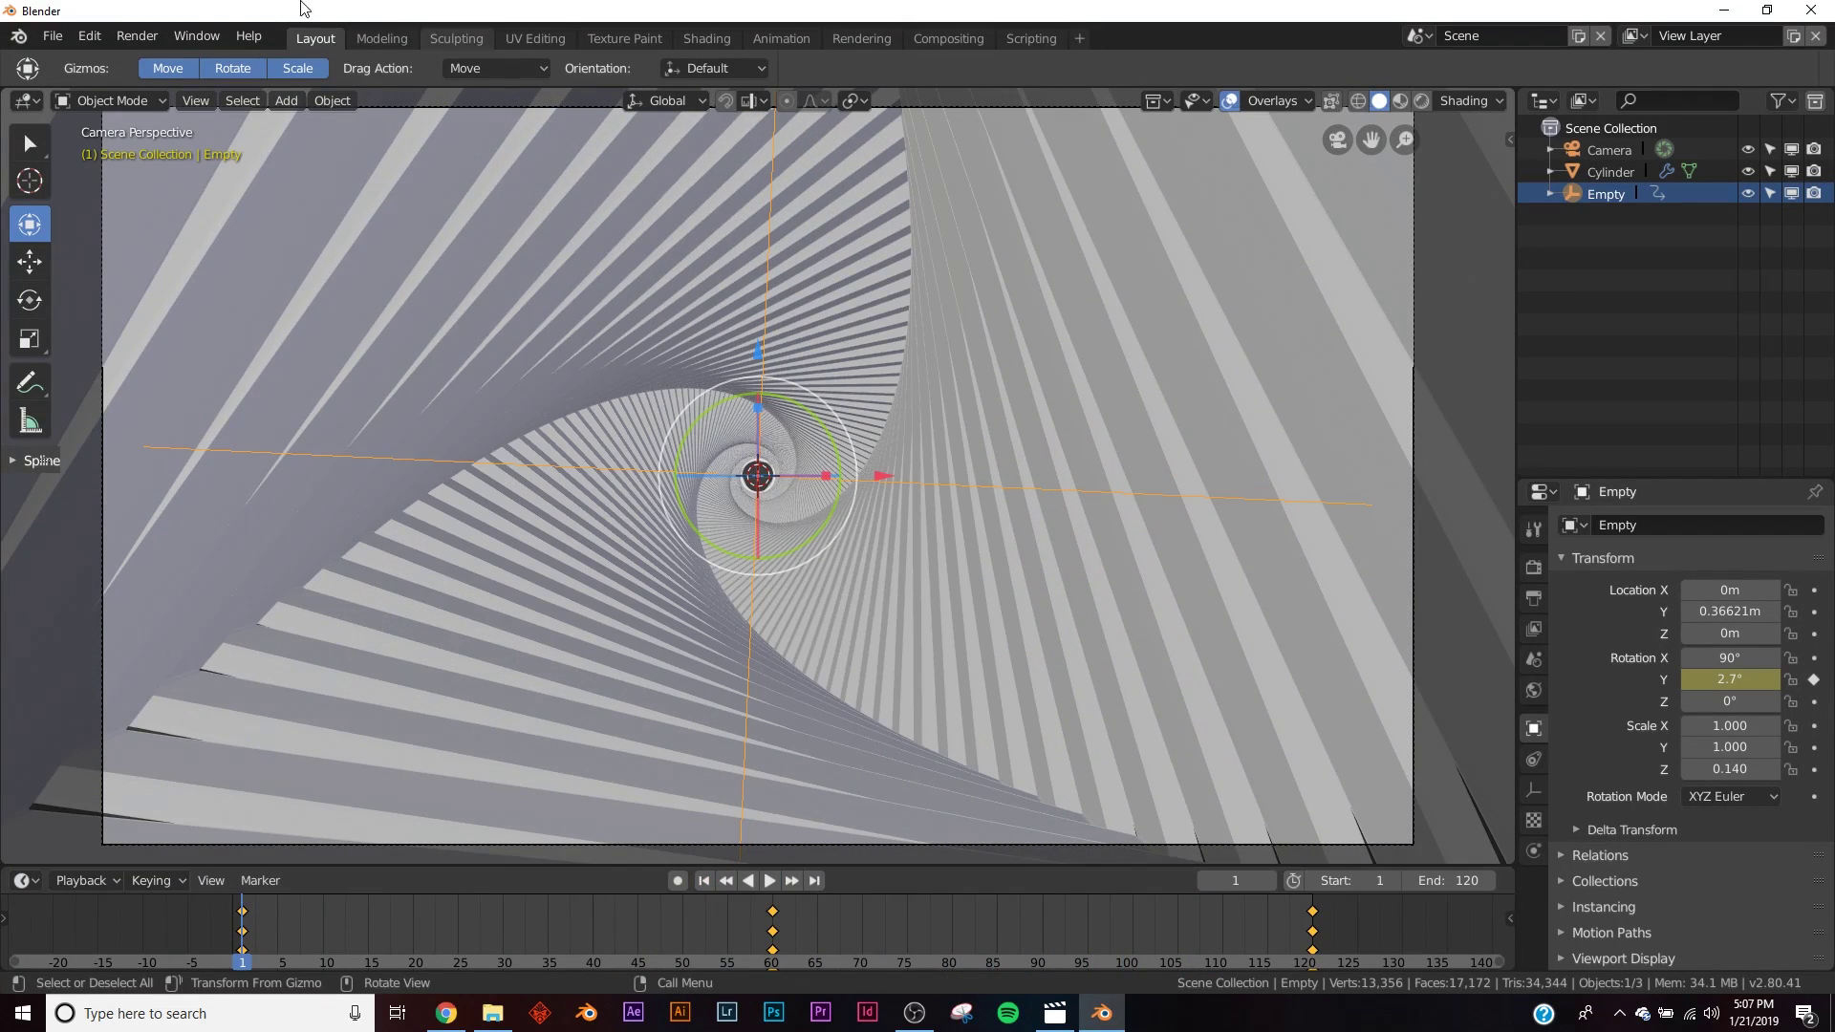
left_click(143, 38)
- Set F-Curves Default Interpolation to Bezier in Editing > Animation preferences, then close Preferences
left_click(147, 296)
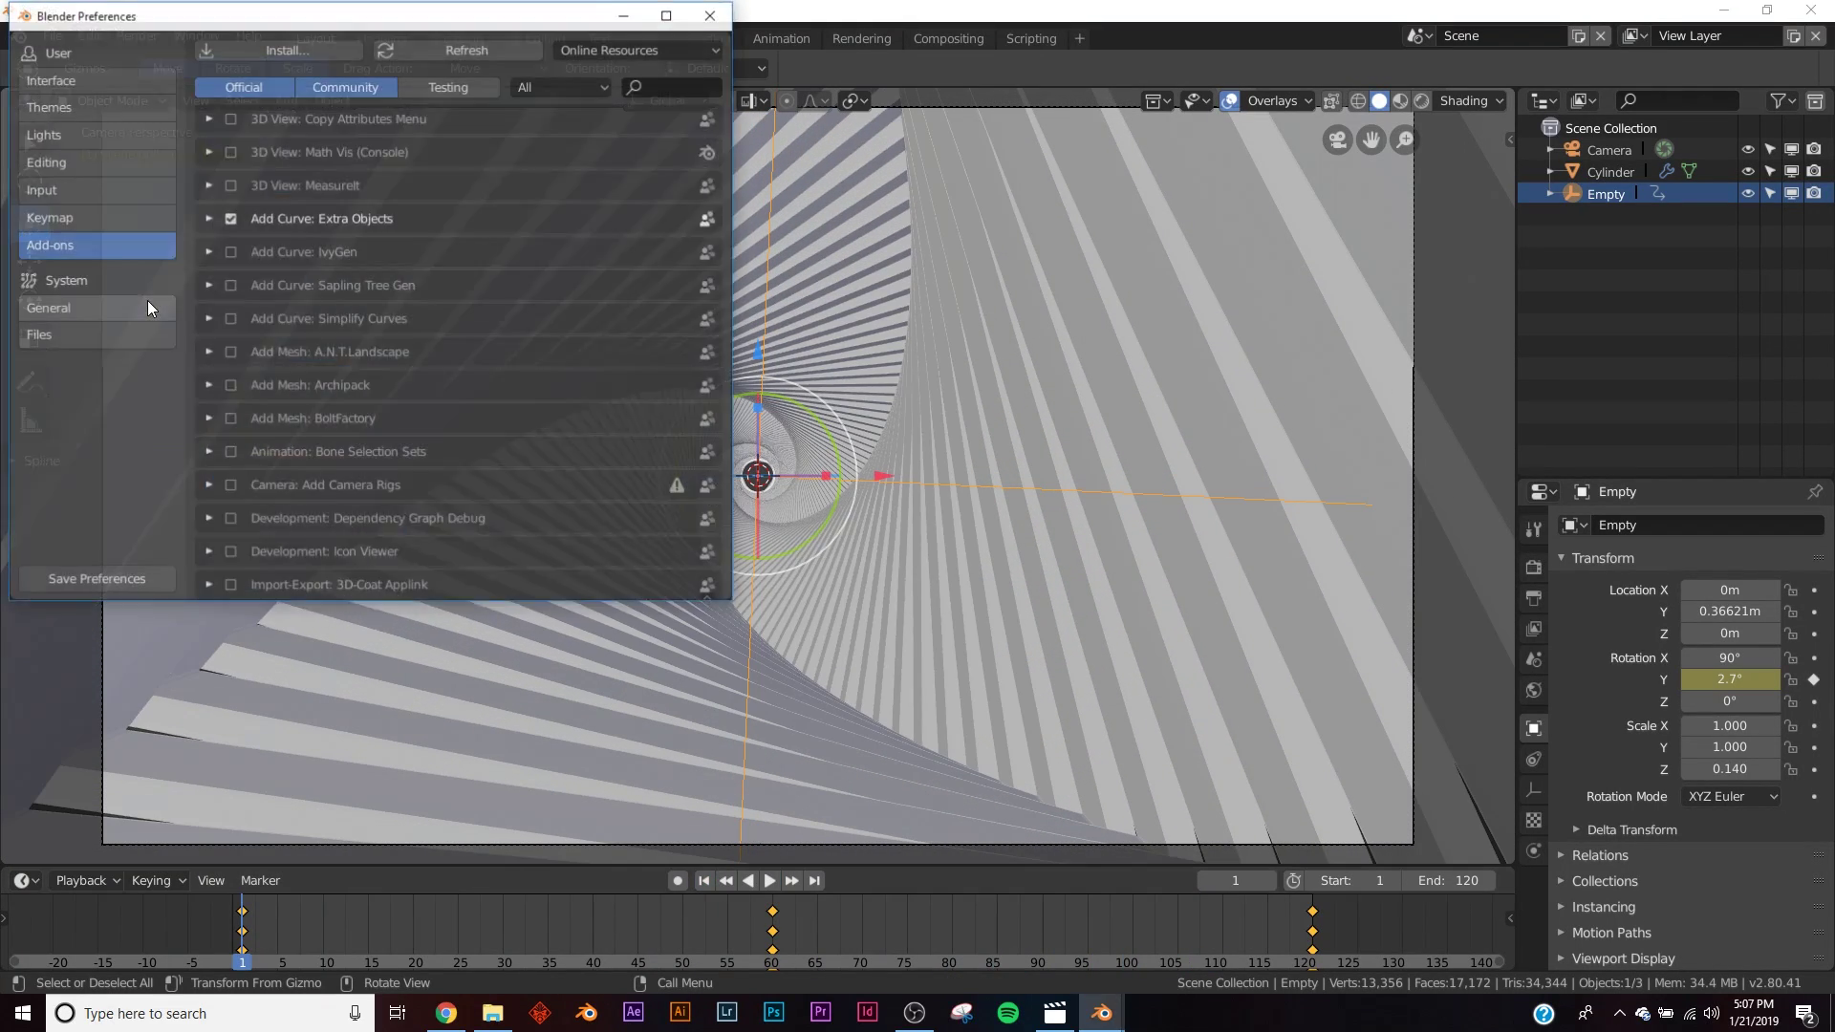
left_click(78, 162)
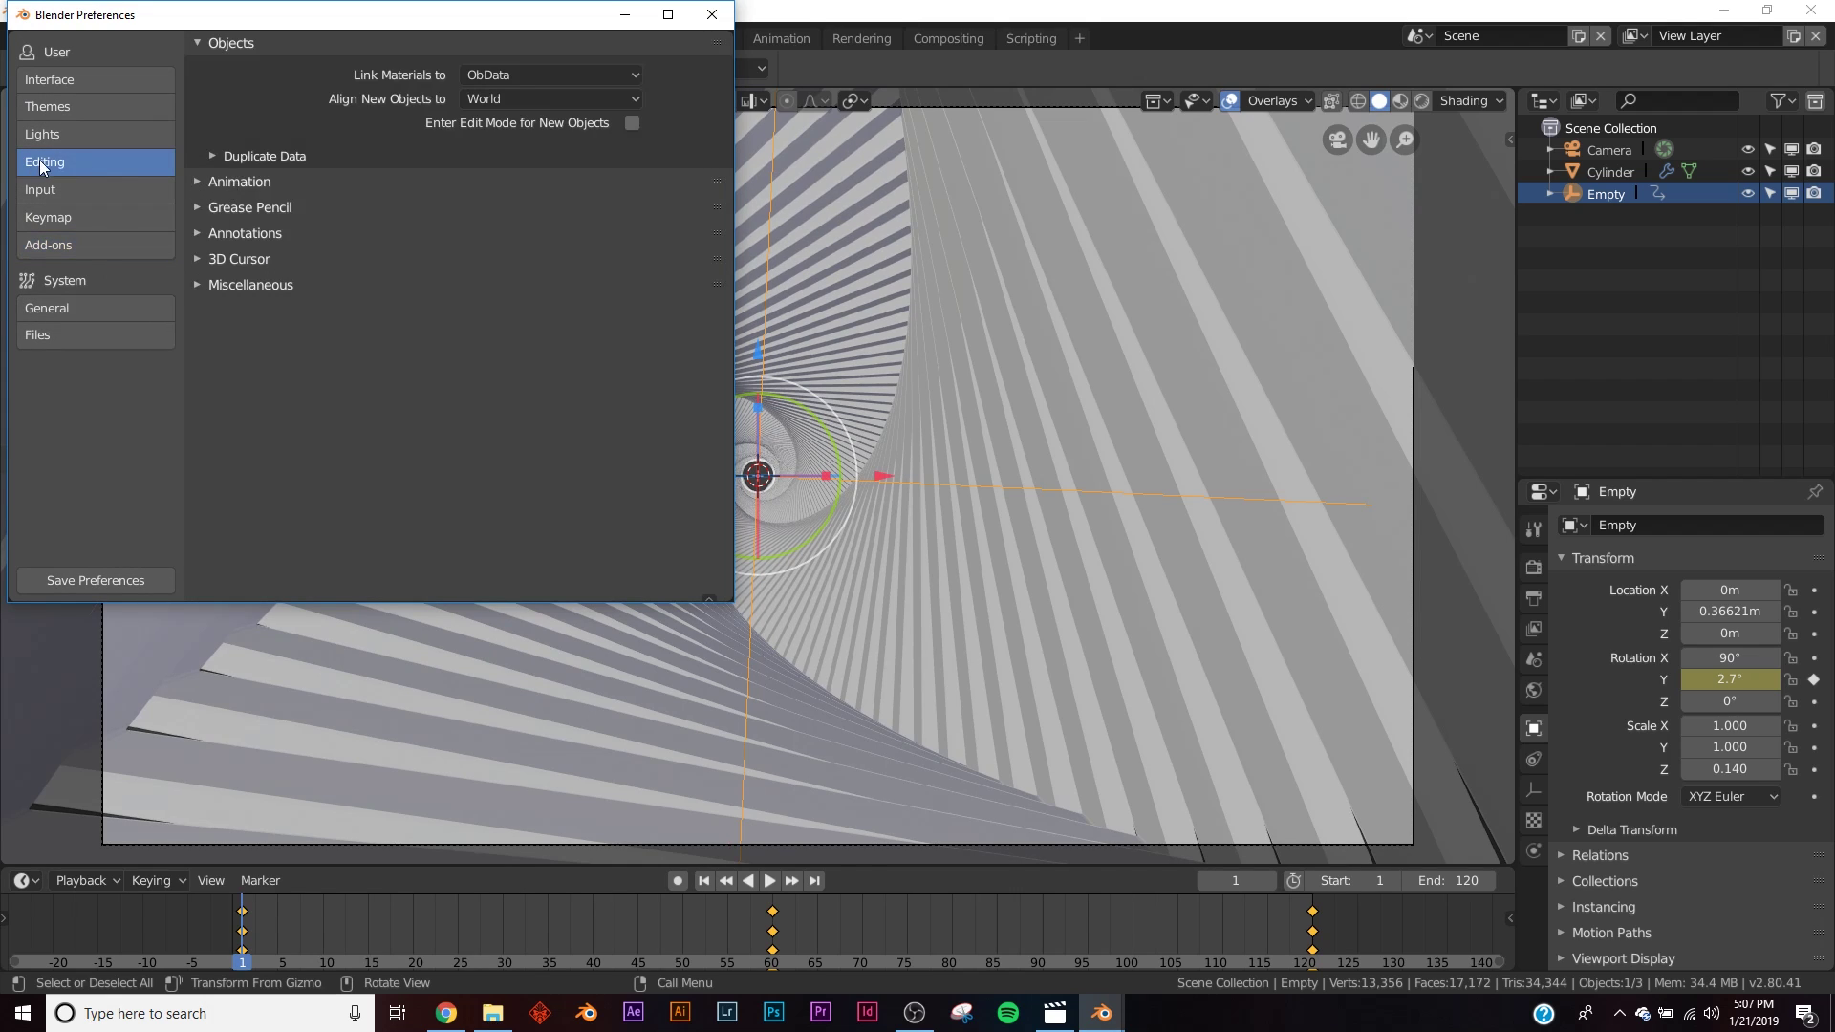
left_click(216, 180)
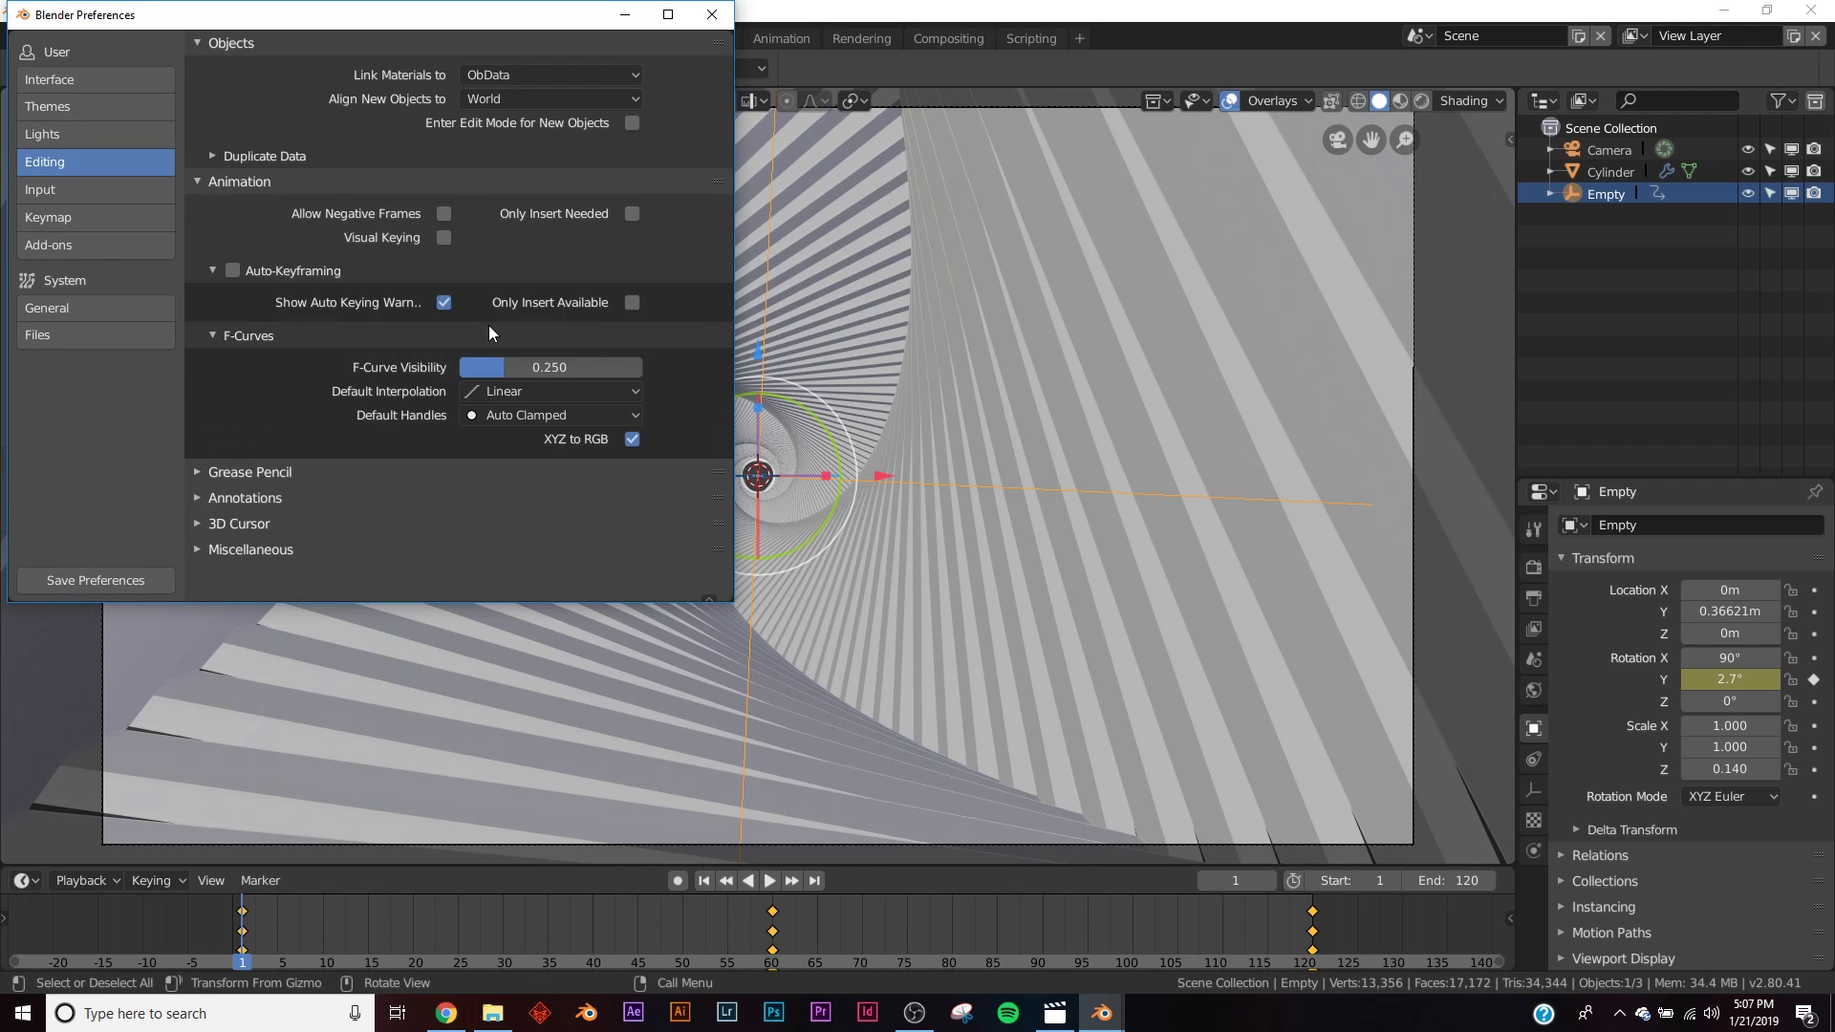
left_click(512, 392)
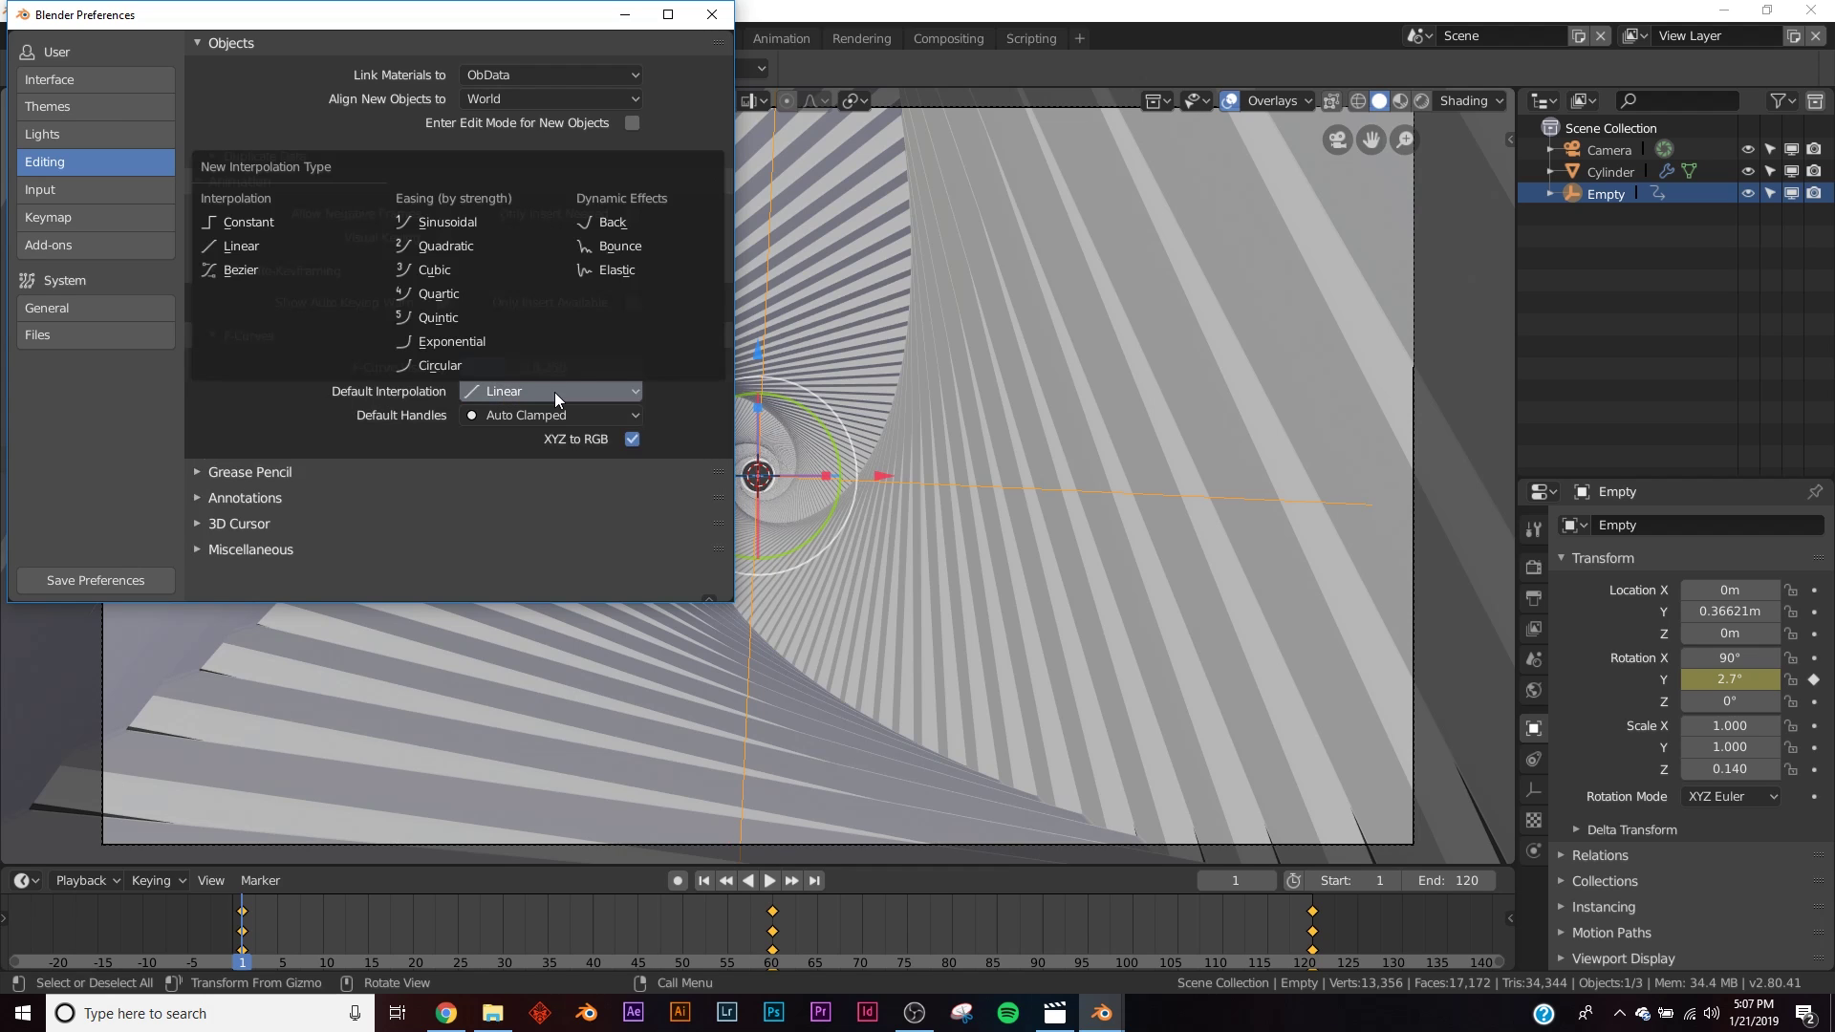
left_click(258, 245)
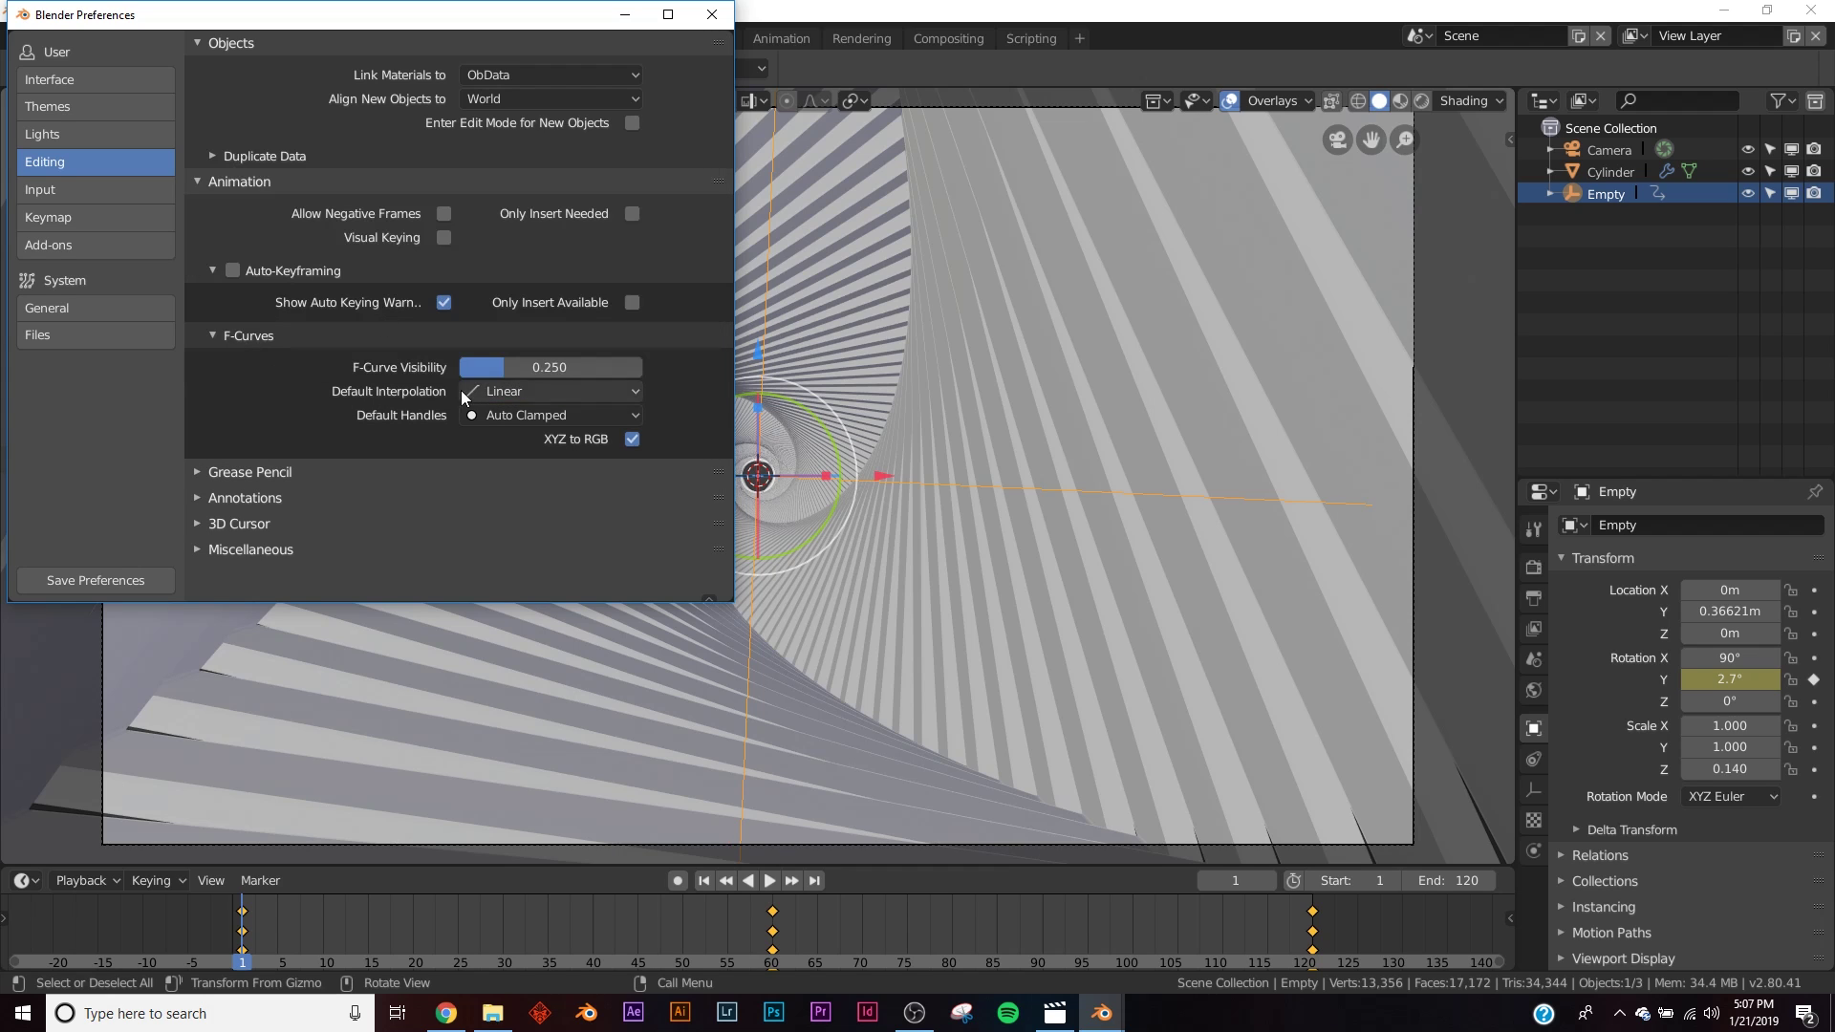
left_click(461, 390)
left_click(250, 269)
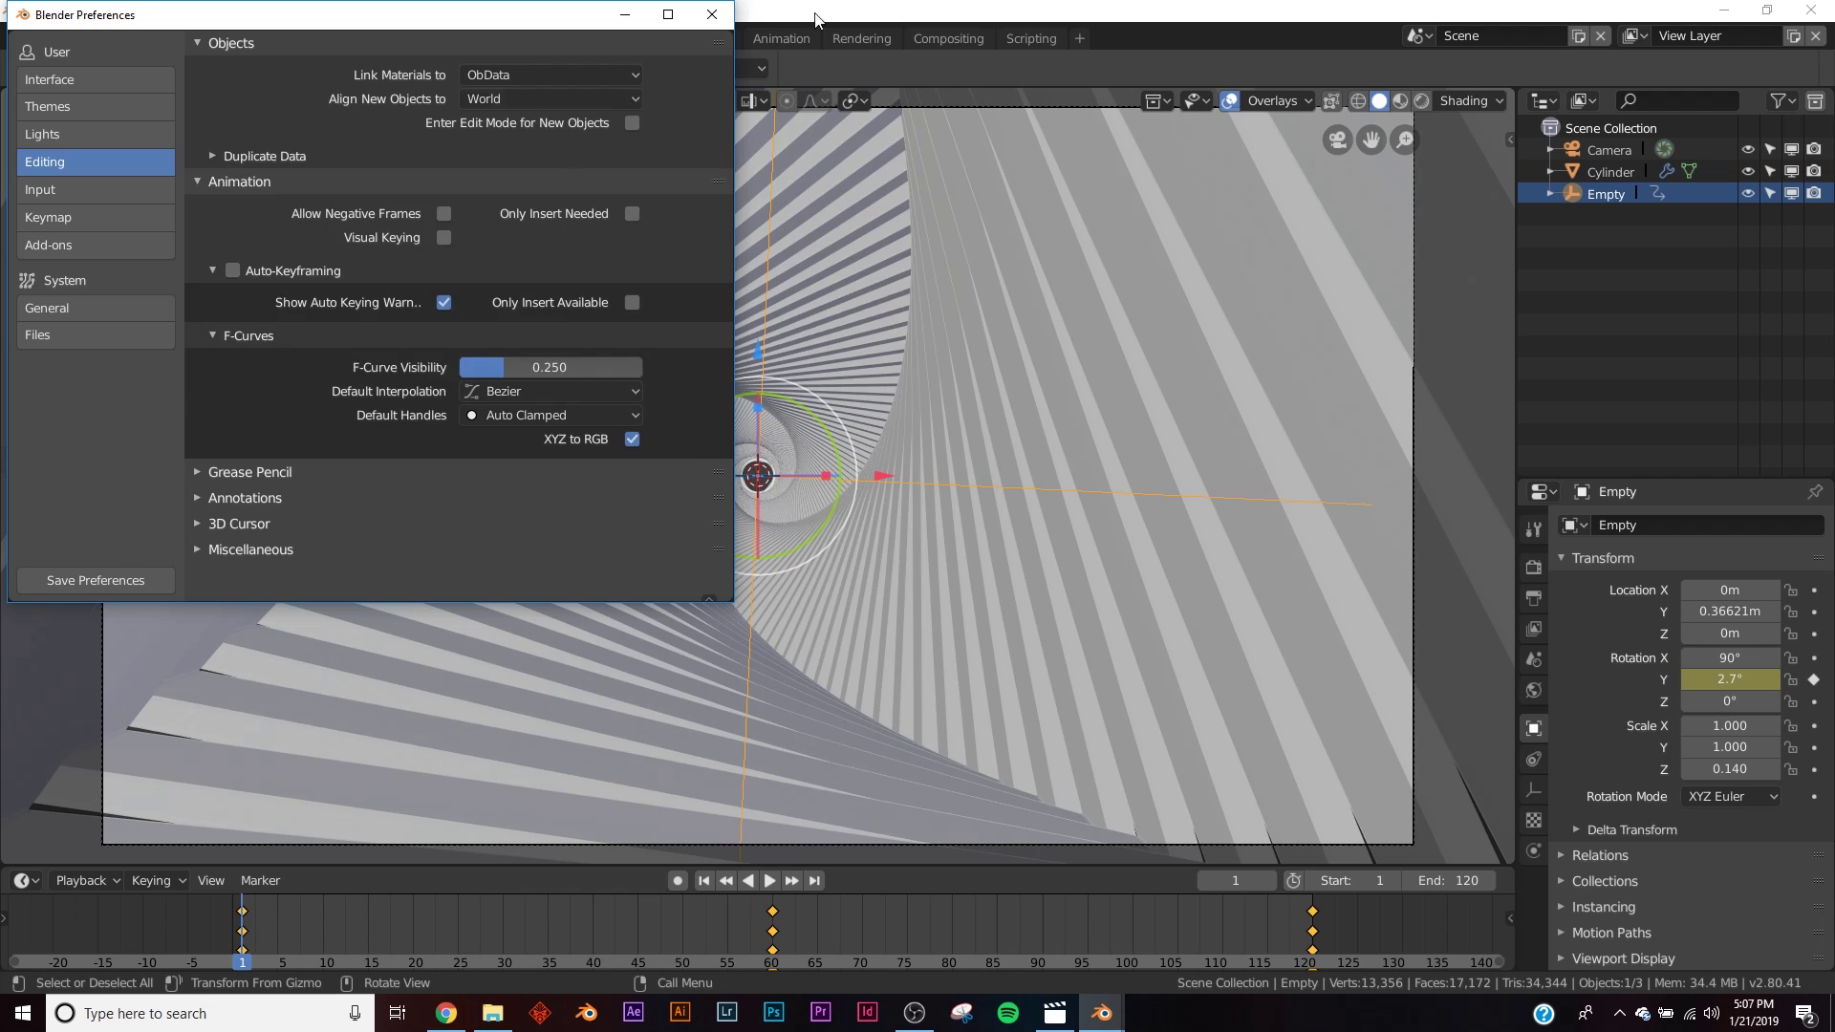
left_click(712, 15)
- Clear the Empty's Y rotation keyframes, then undo to restore them
right_click(1687, 677)
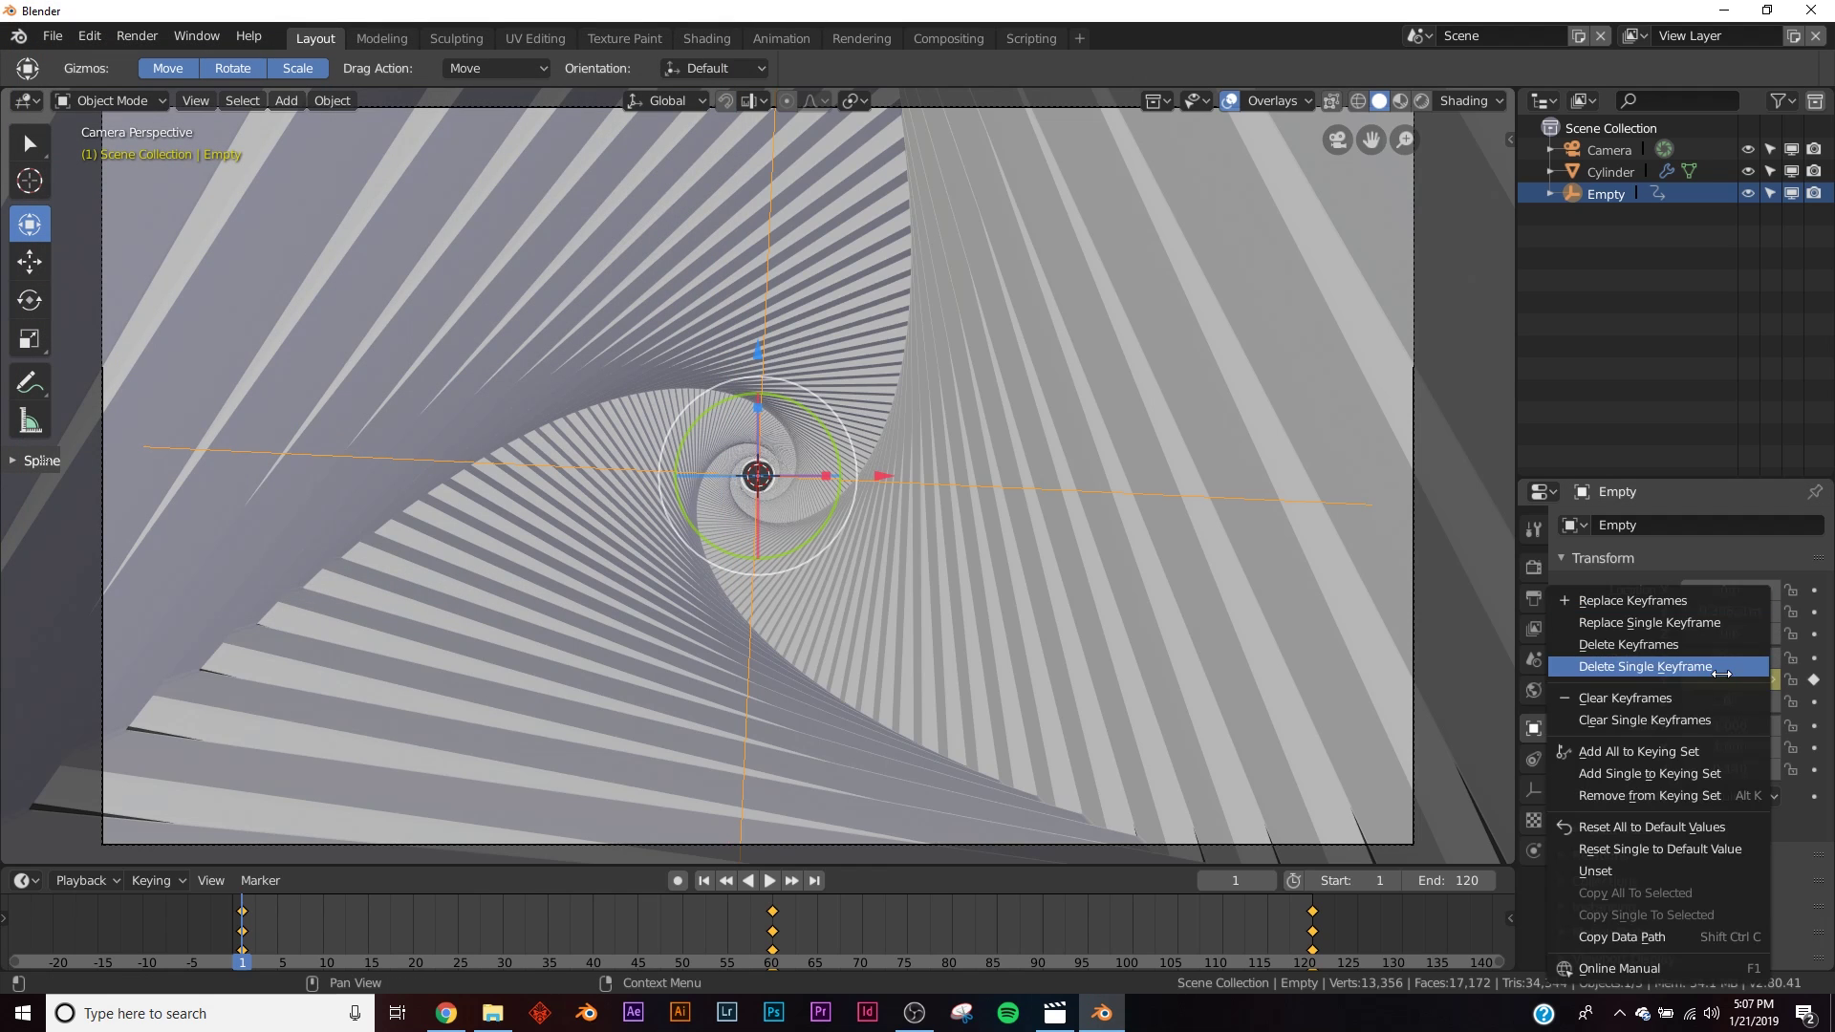
left_click(1671, 696)
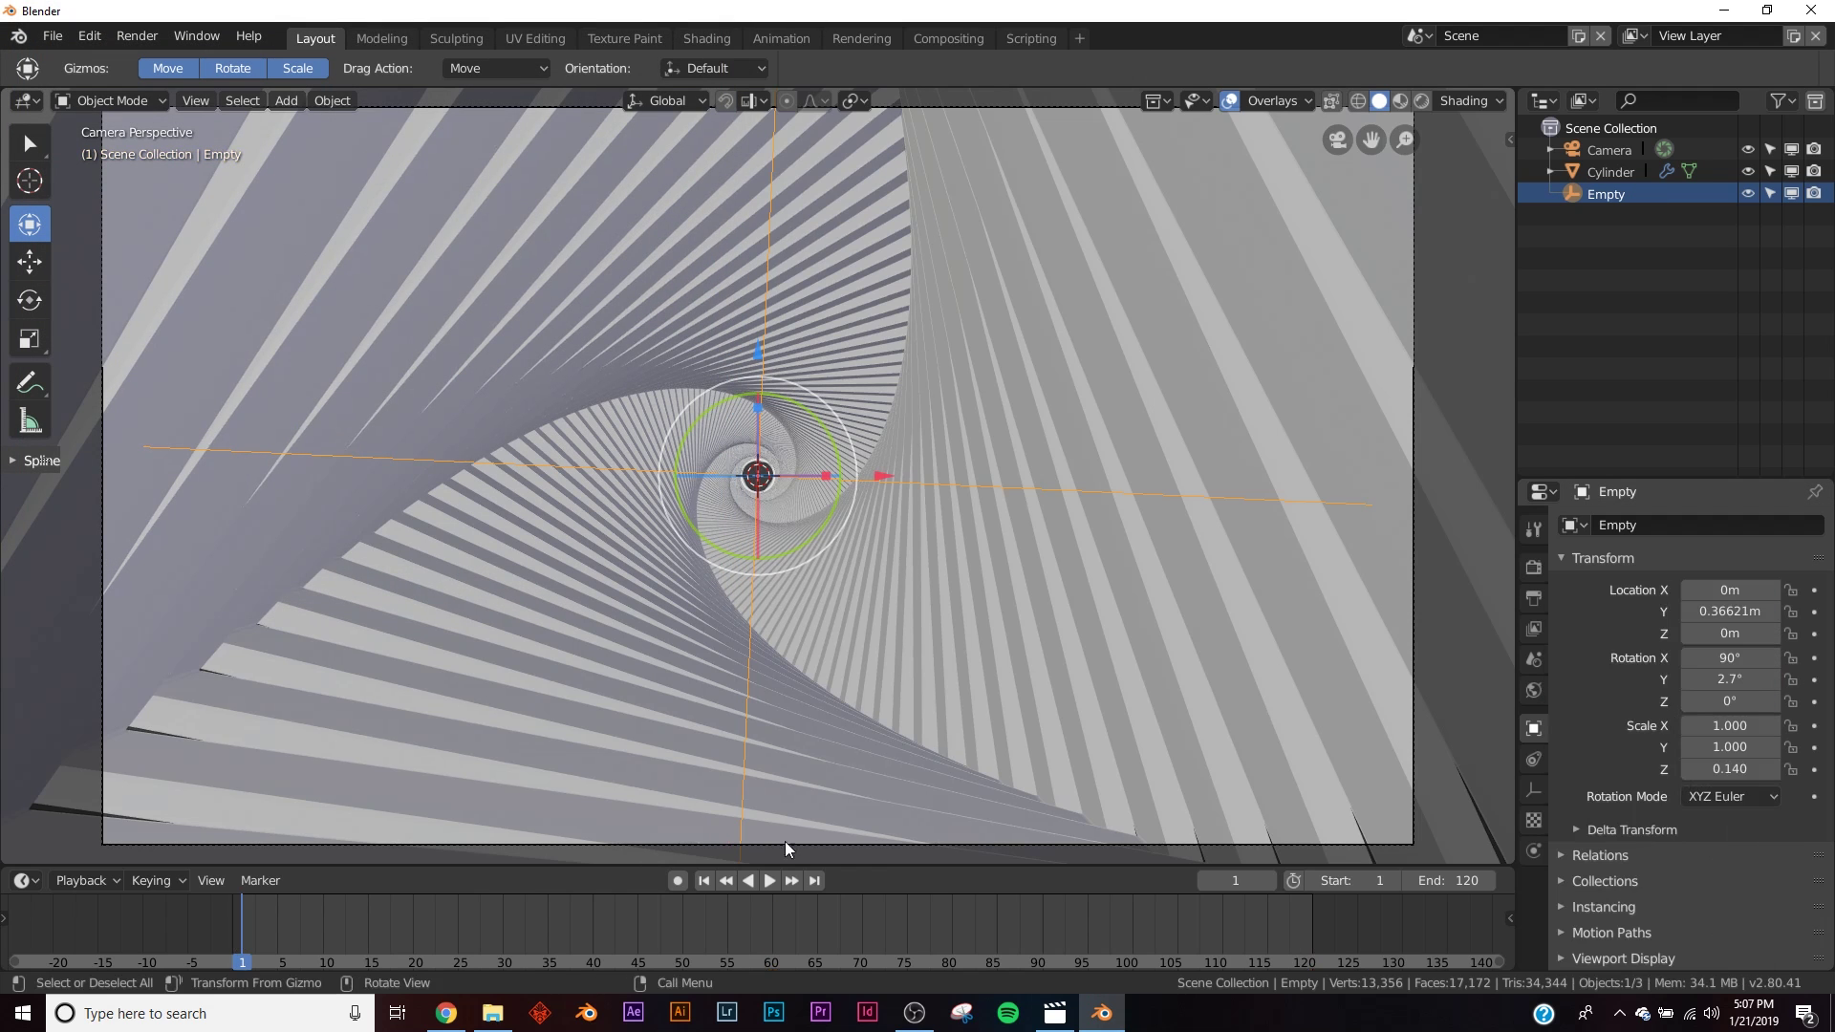
key("ctrl+z")
- Play the loop in rendered shading without overlays, review the render, then return to solid shading
key("z")
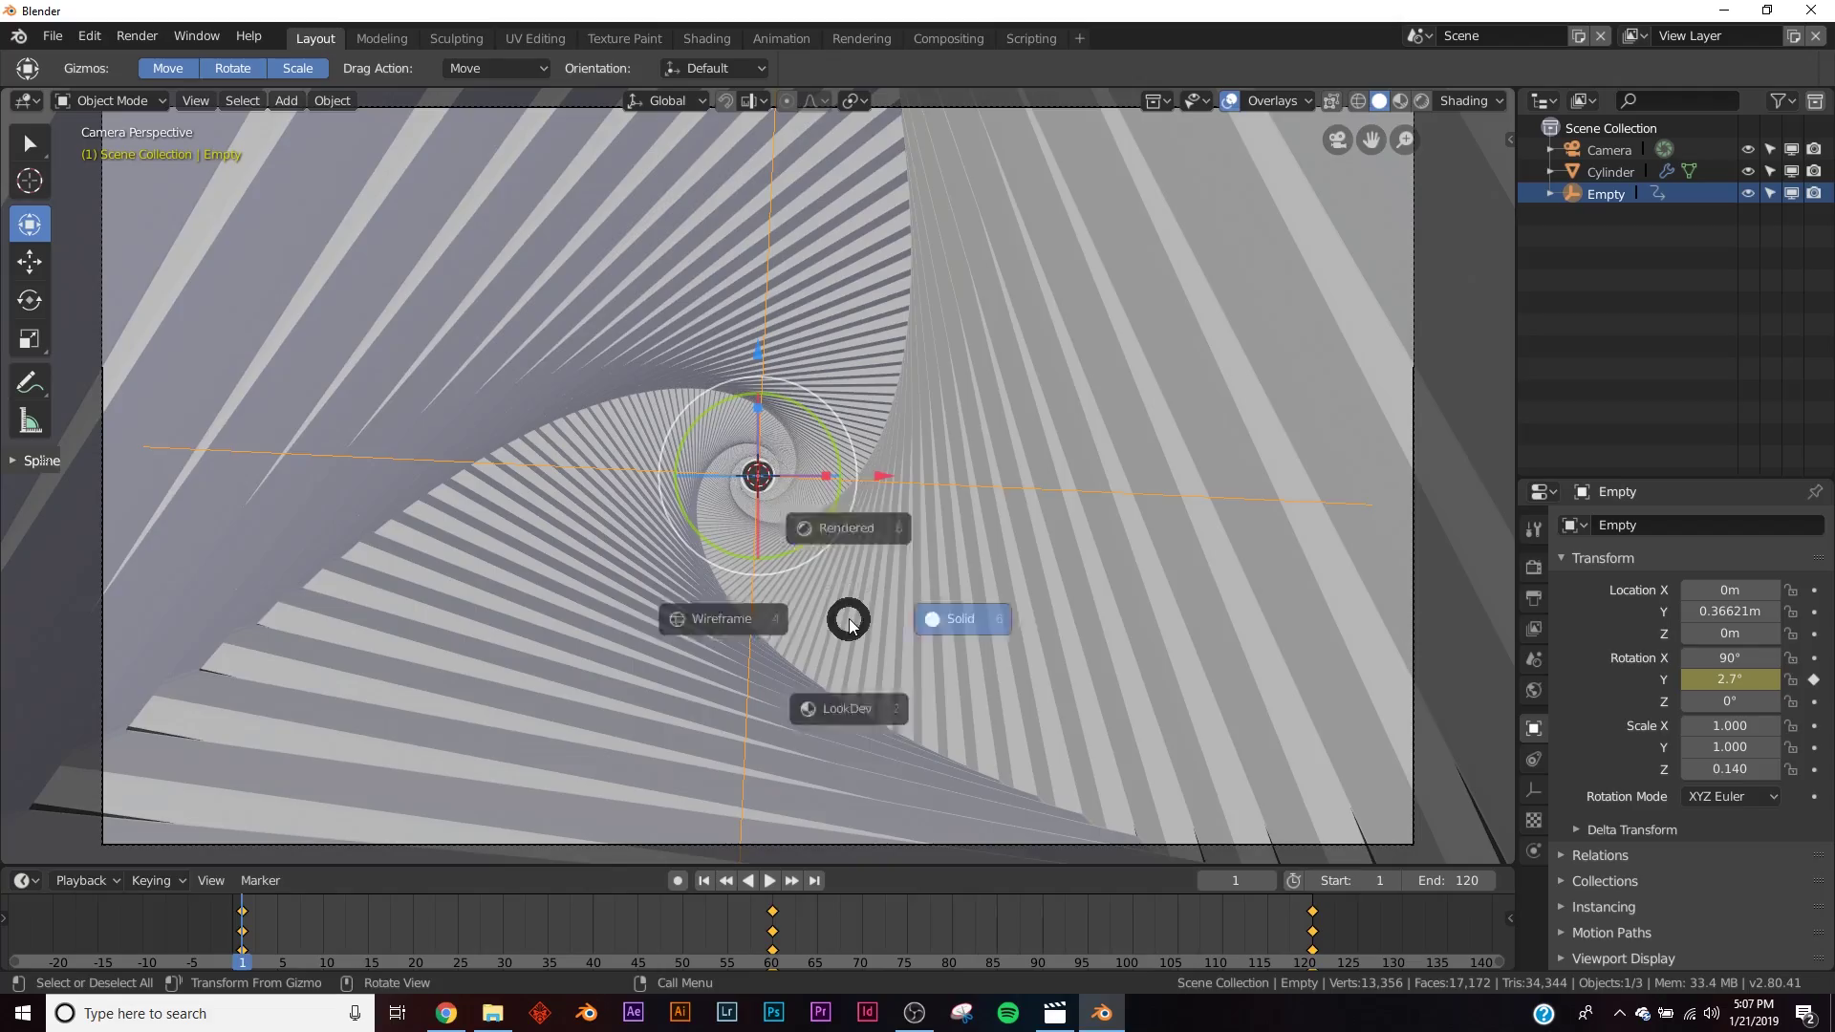
left_click(847, 527)
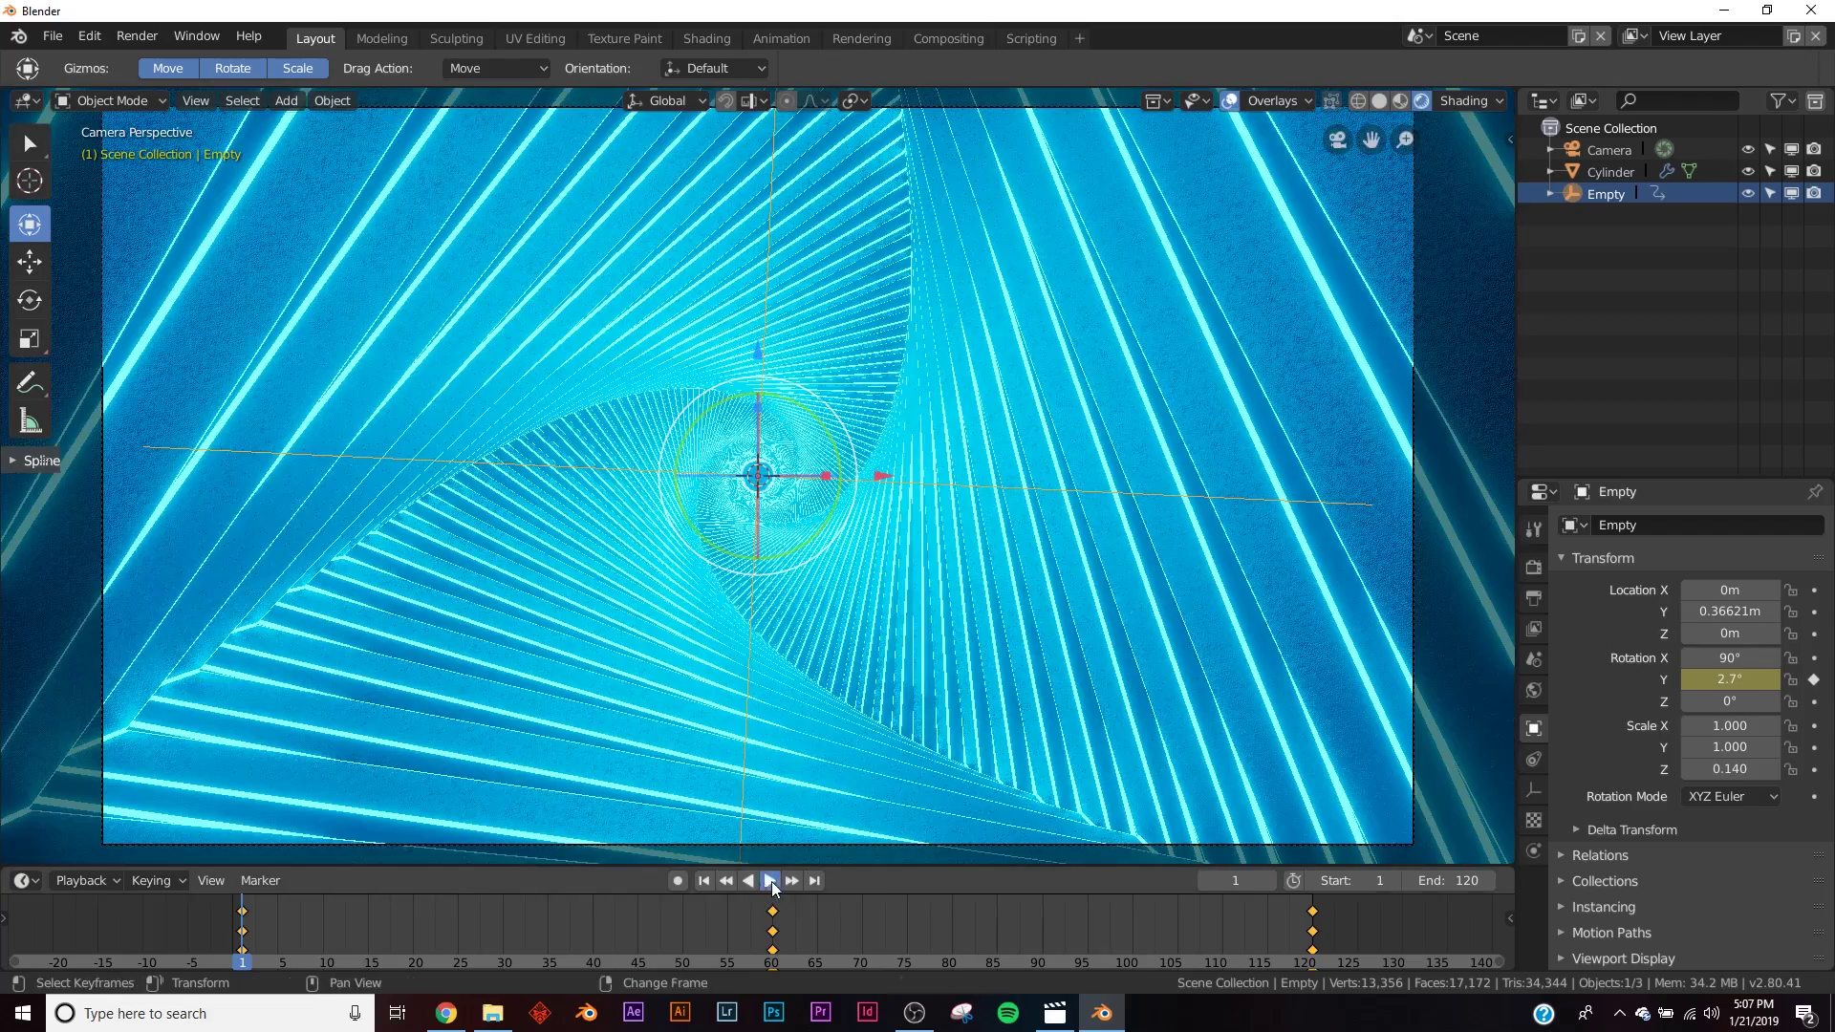
left_click(771, 880)
left_click(1230, 101)
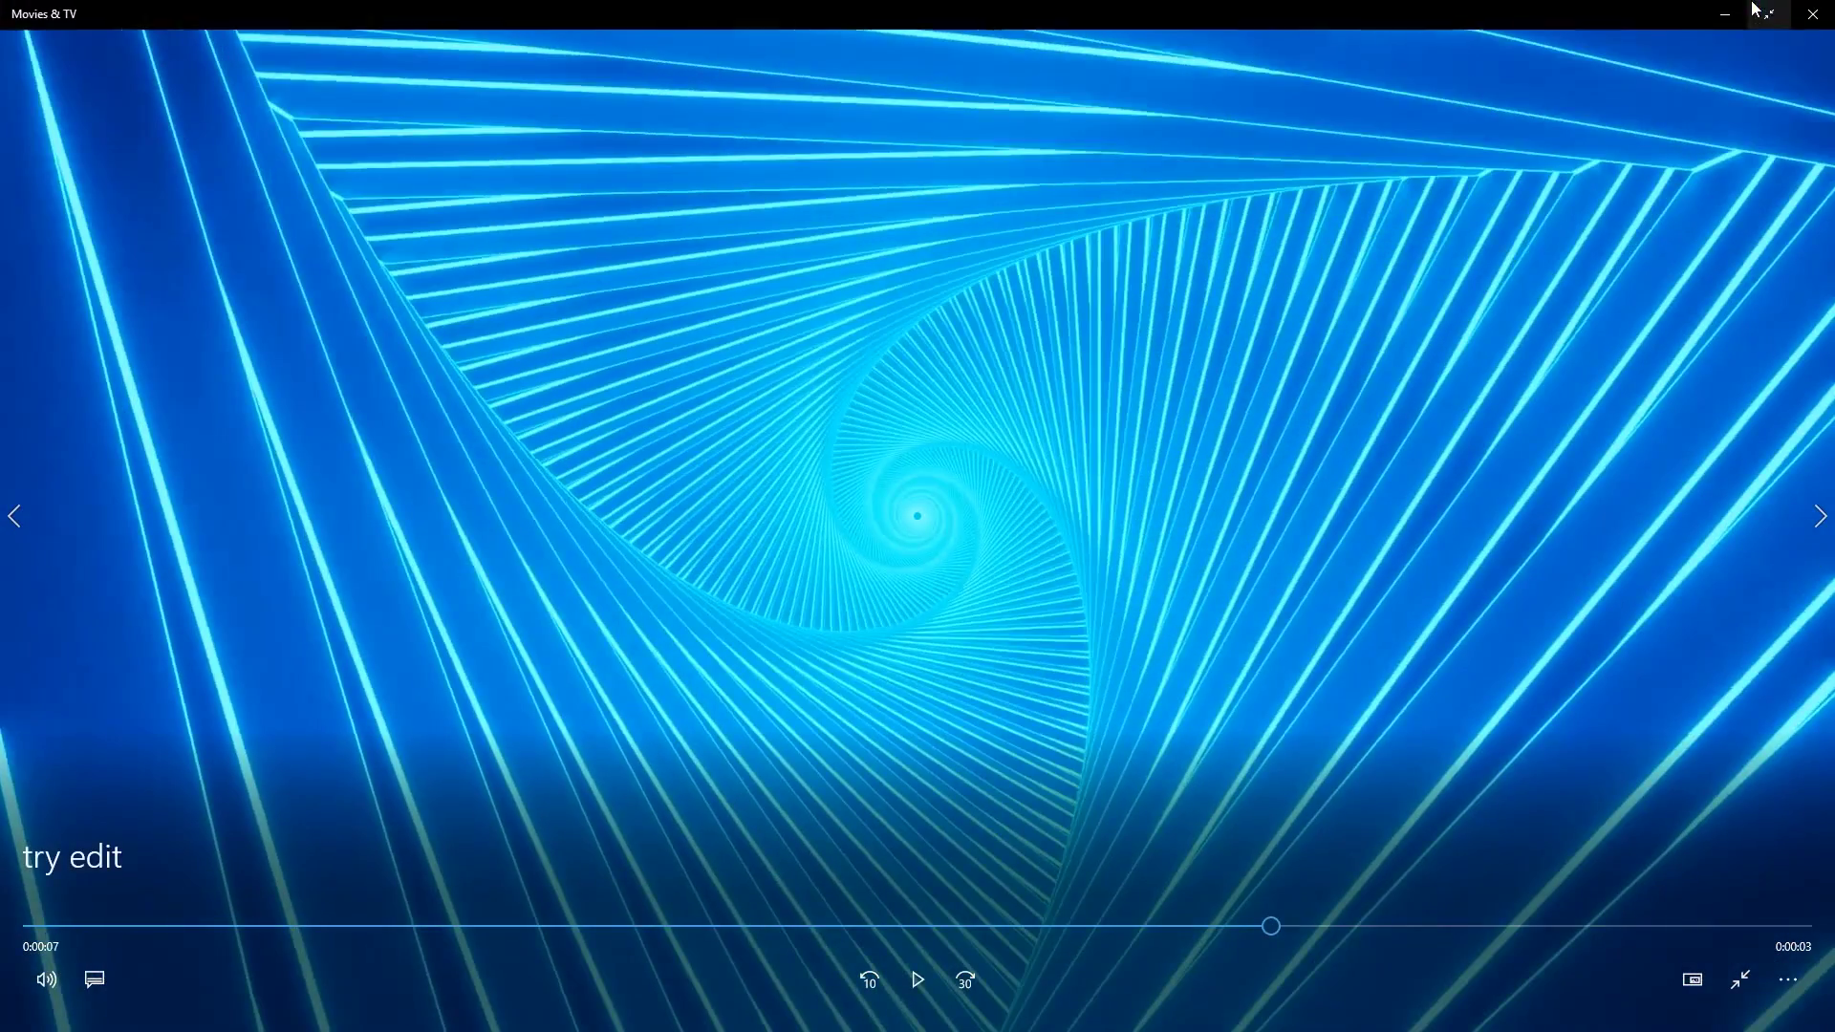
left_click(1721, 11)
key("z")
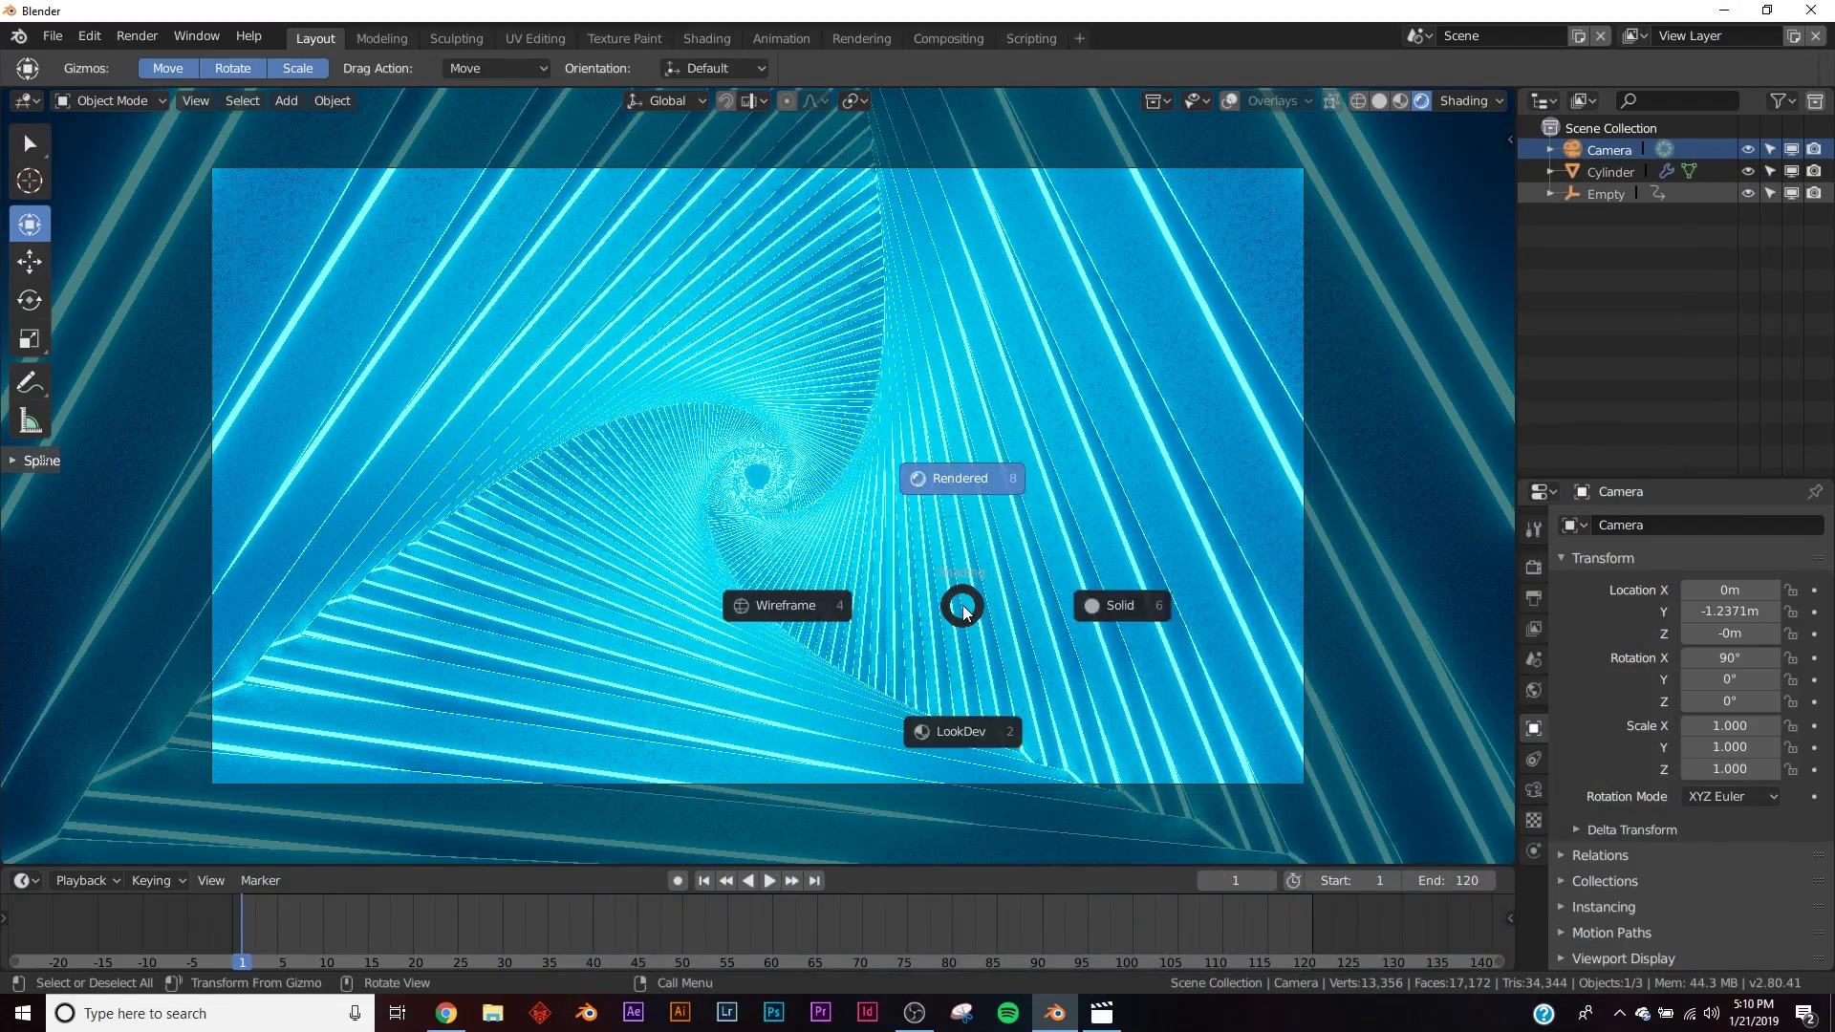
left_click(1151, 614)
- Return to the camera view and preview rendered shading before settling back on solid
middle_click_drag(930, 523, 908, 511)
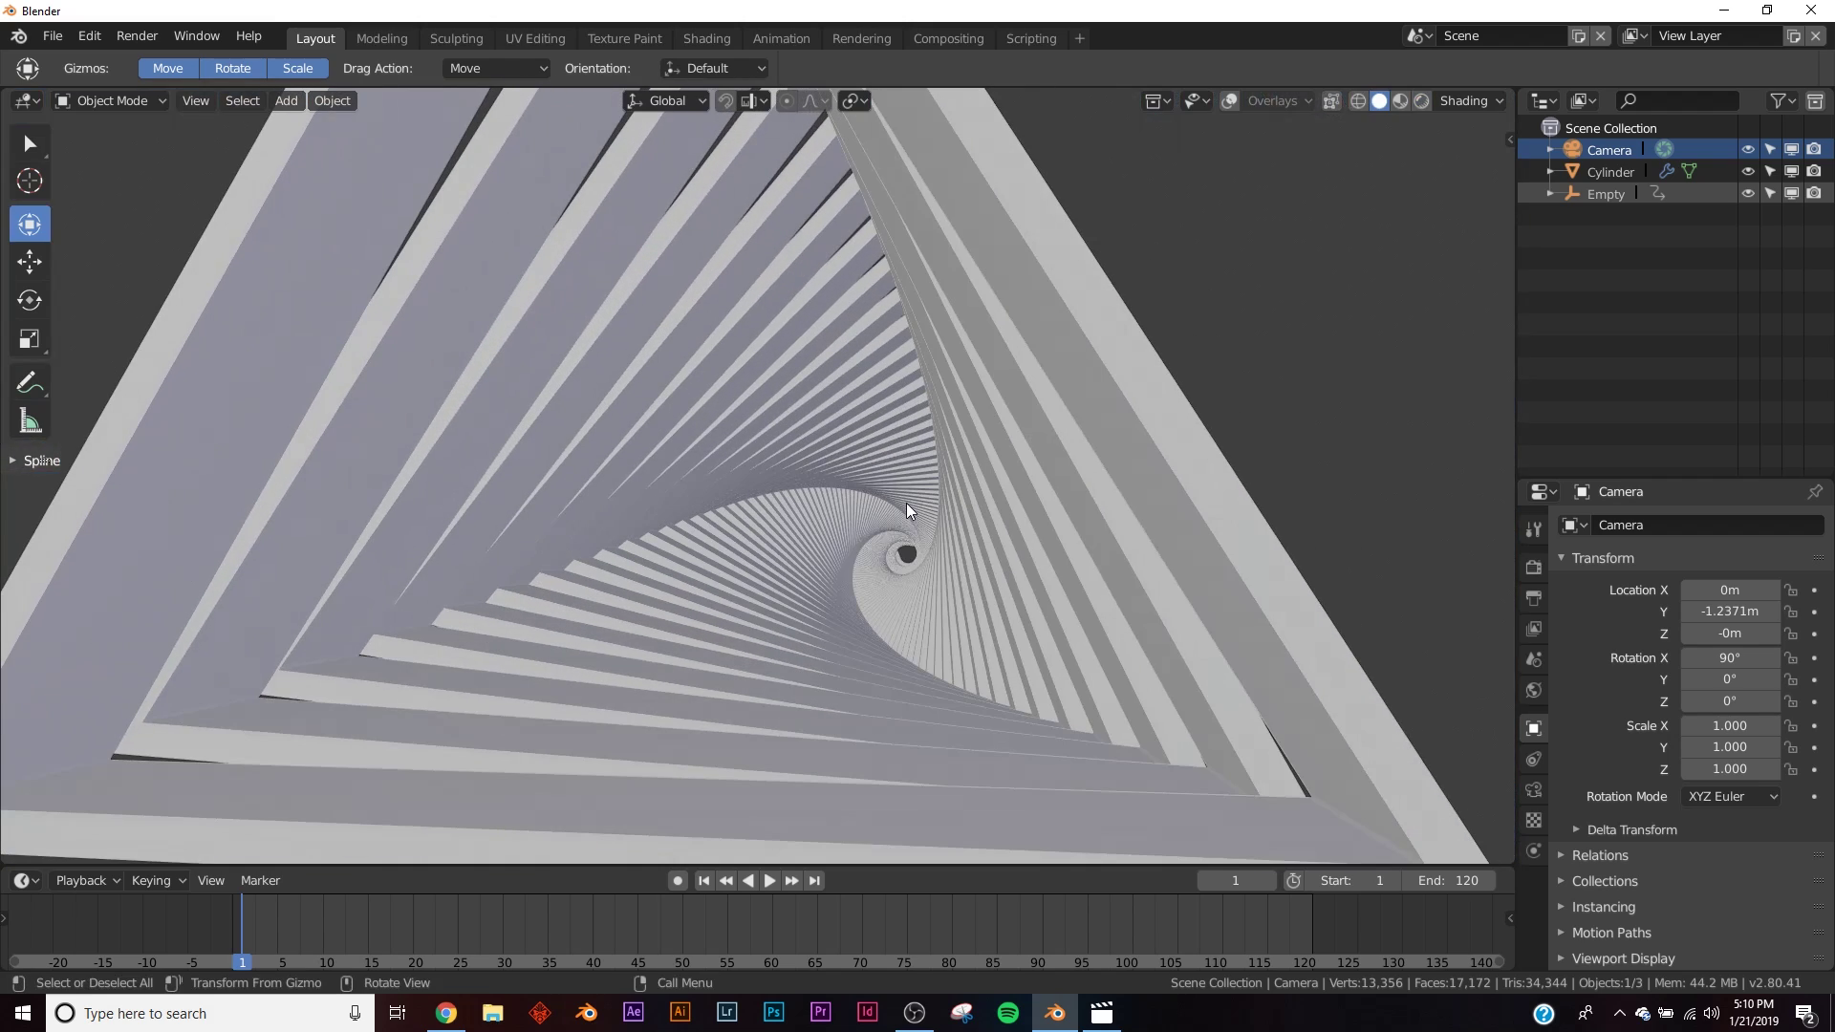
key("KP_0")
key("z")
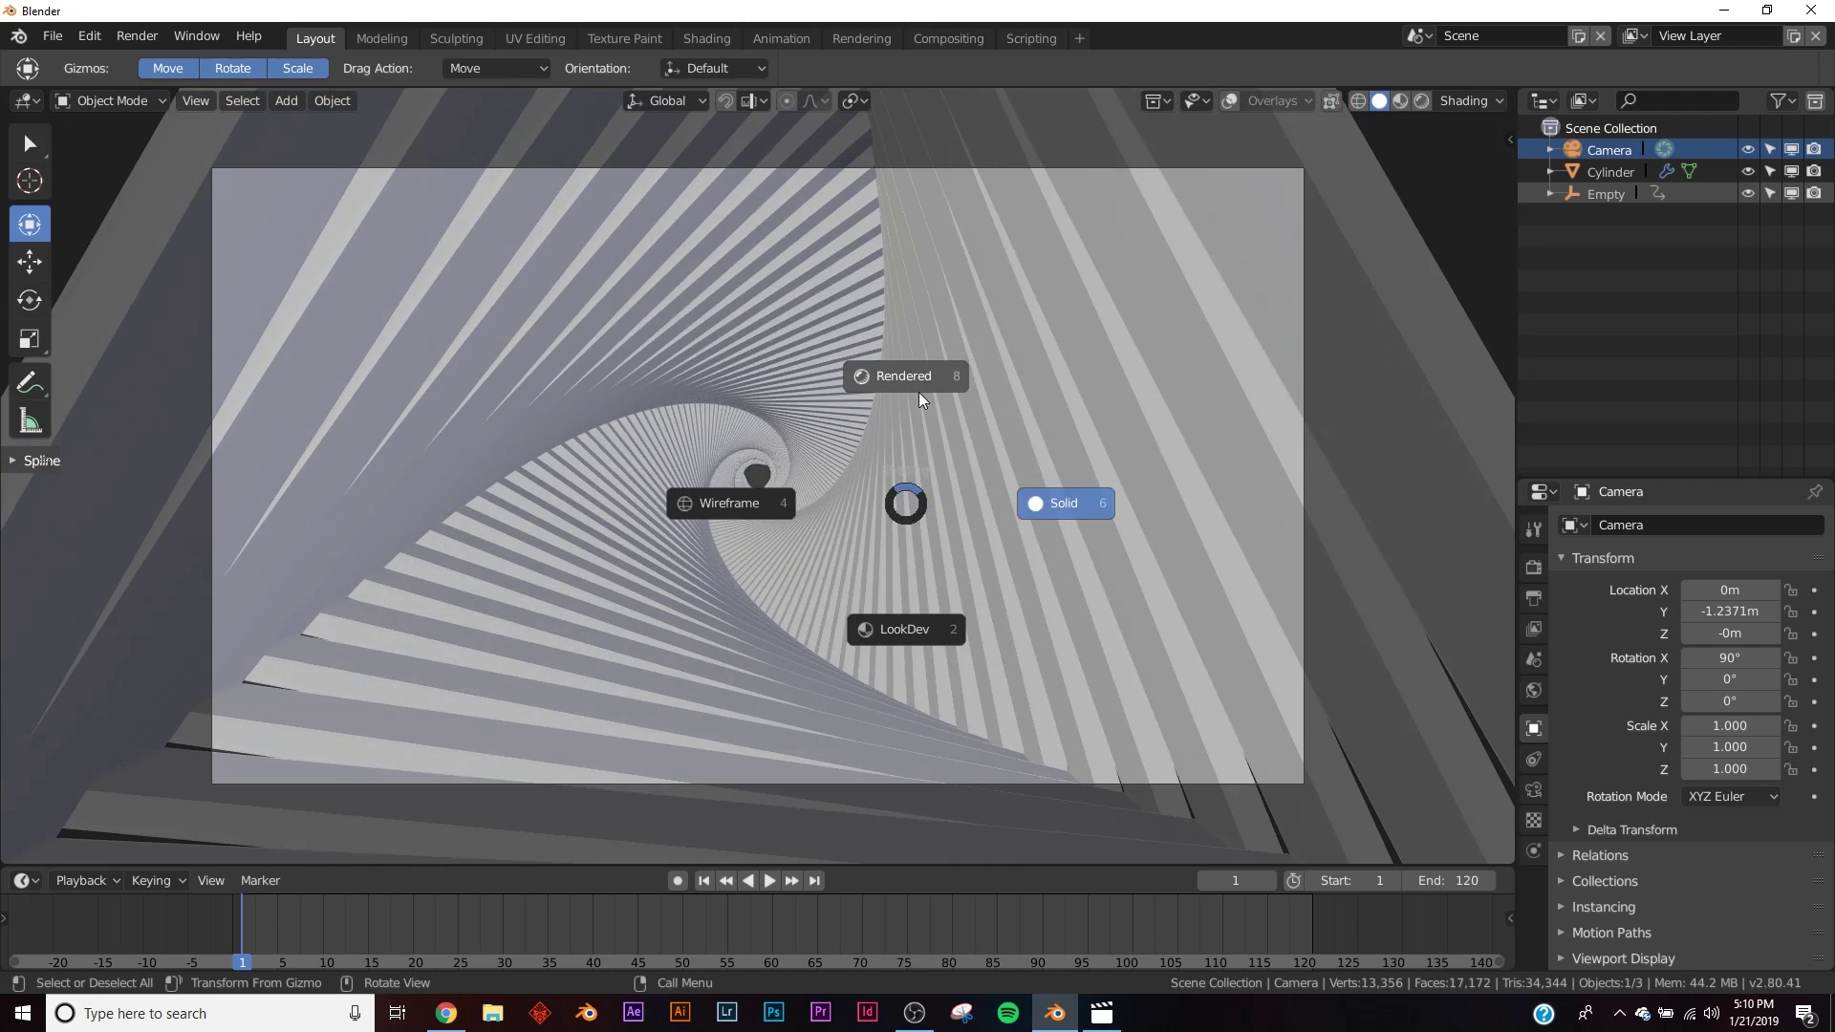
left_click(921, 382)
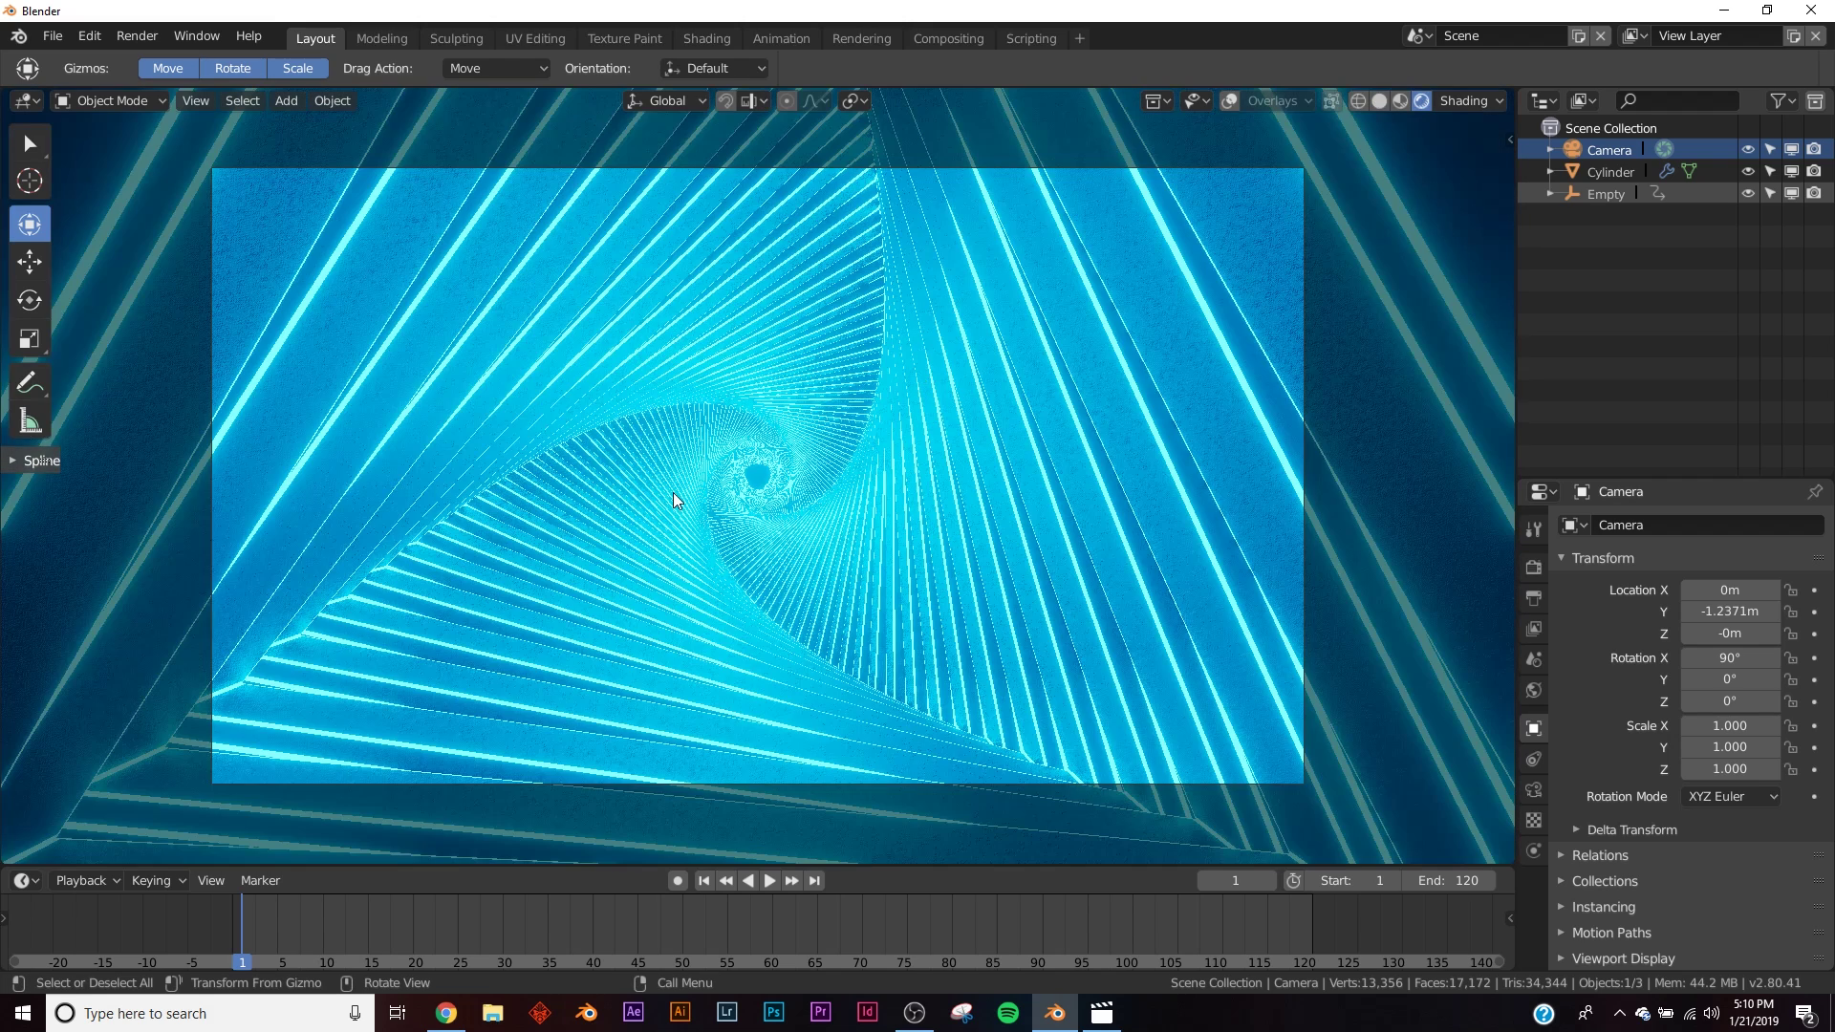
key("z")
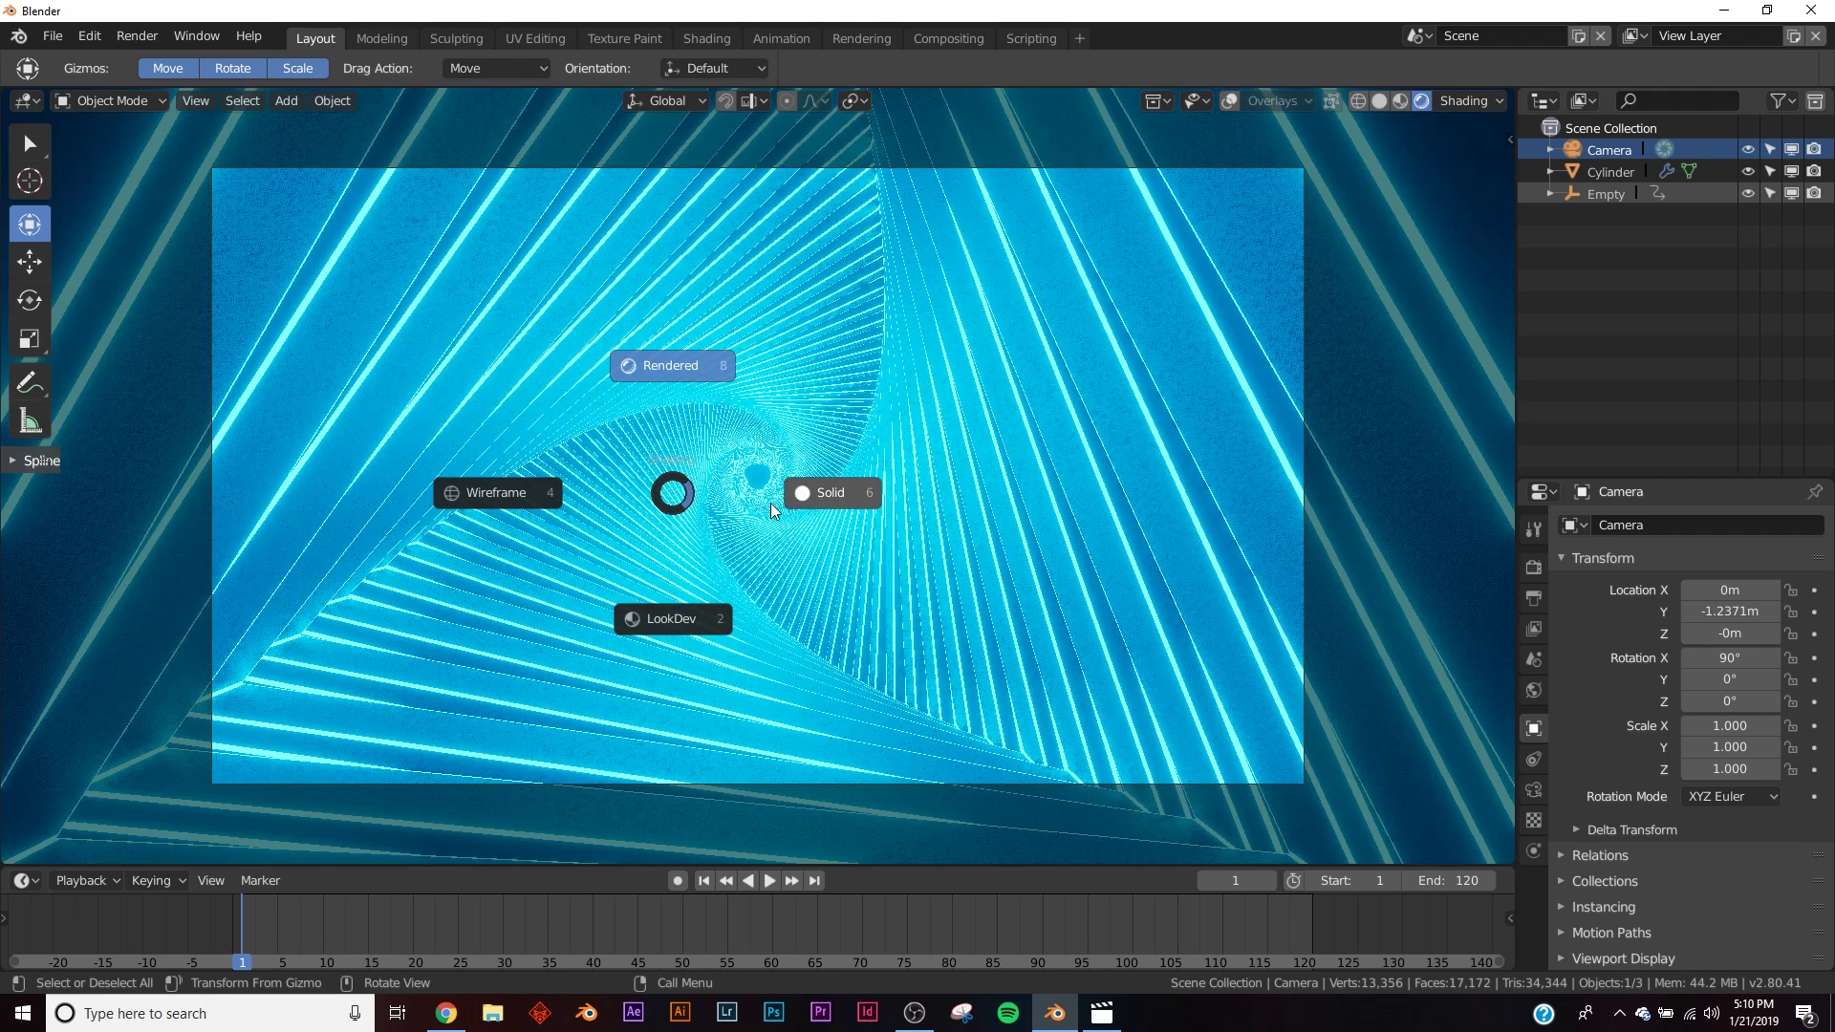
left_click(857, 497)
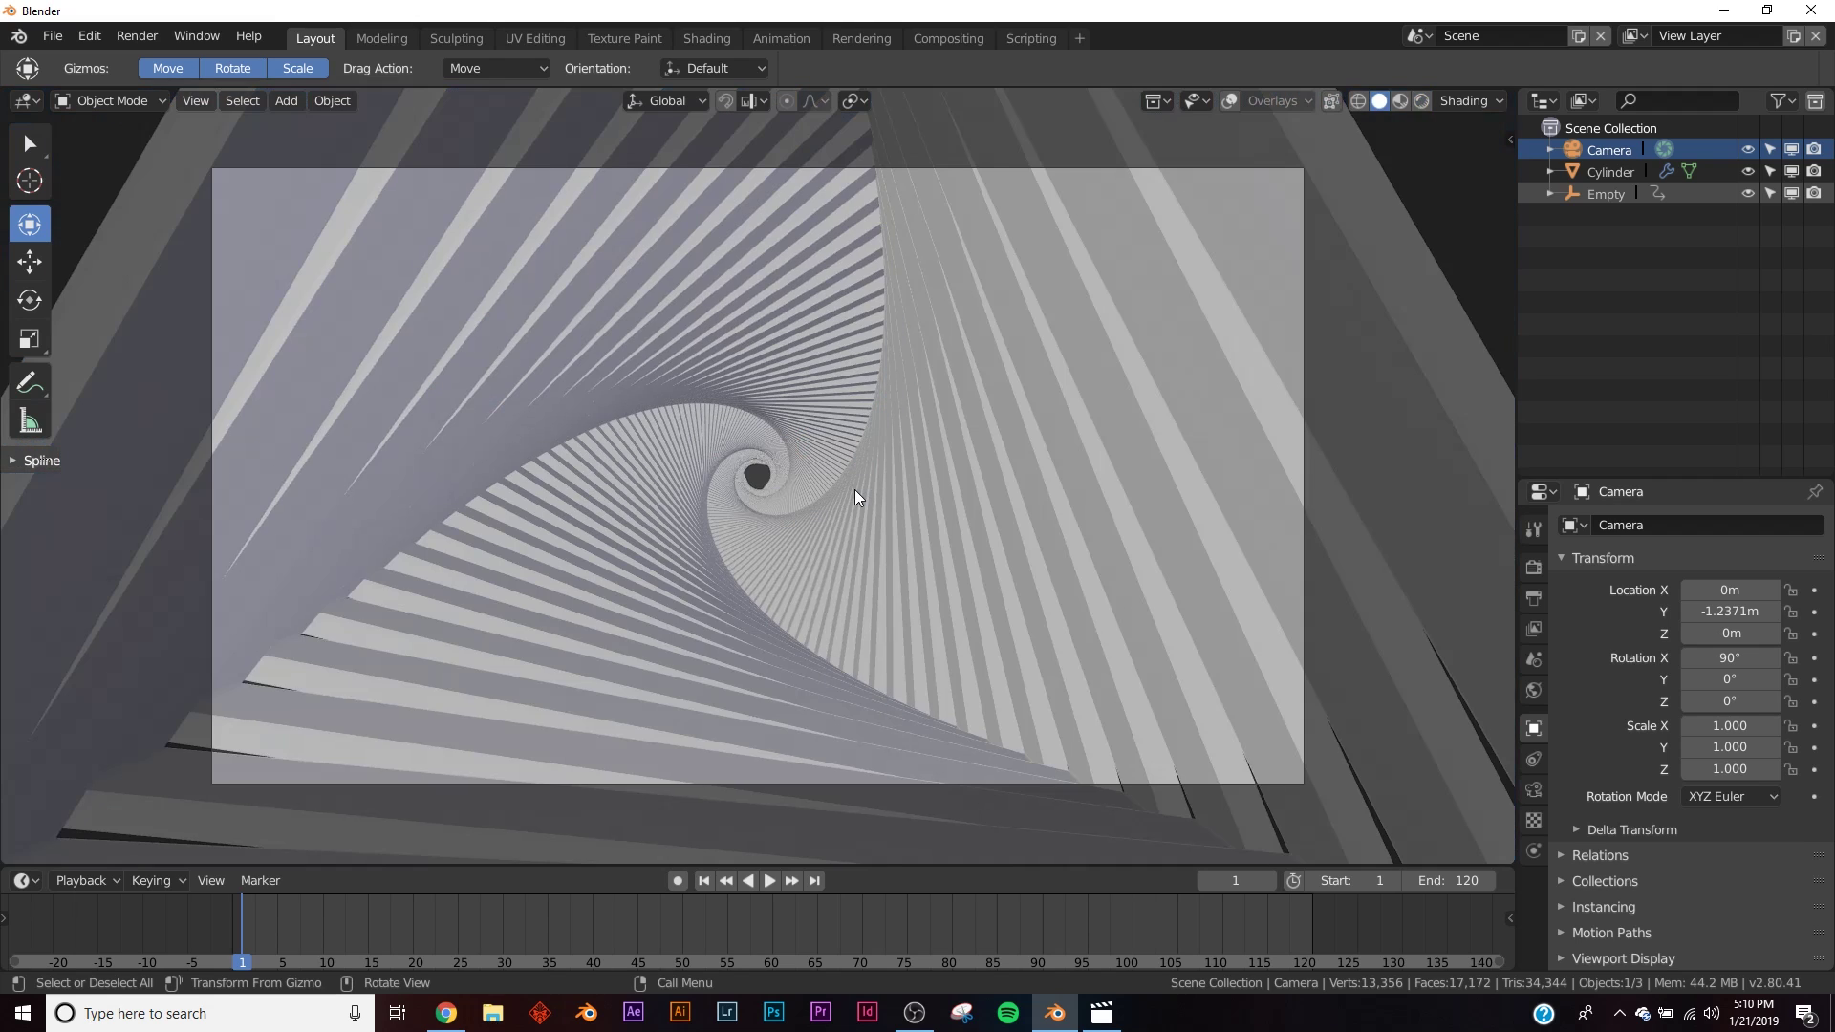
key("z")
left_click(1046, 504)
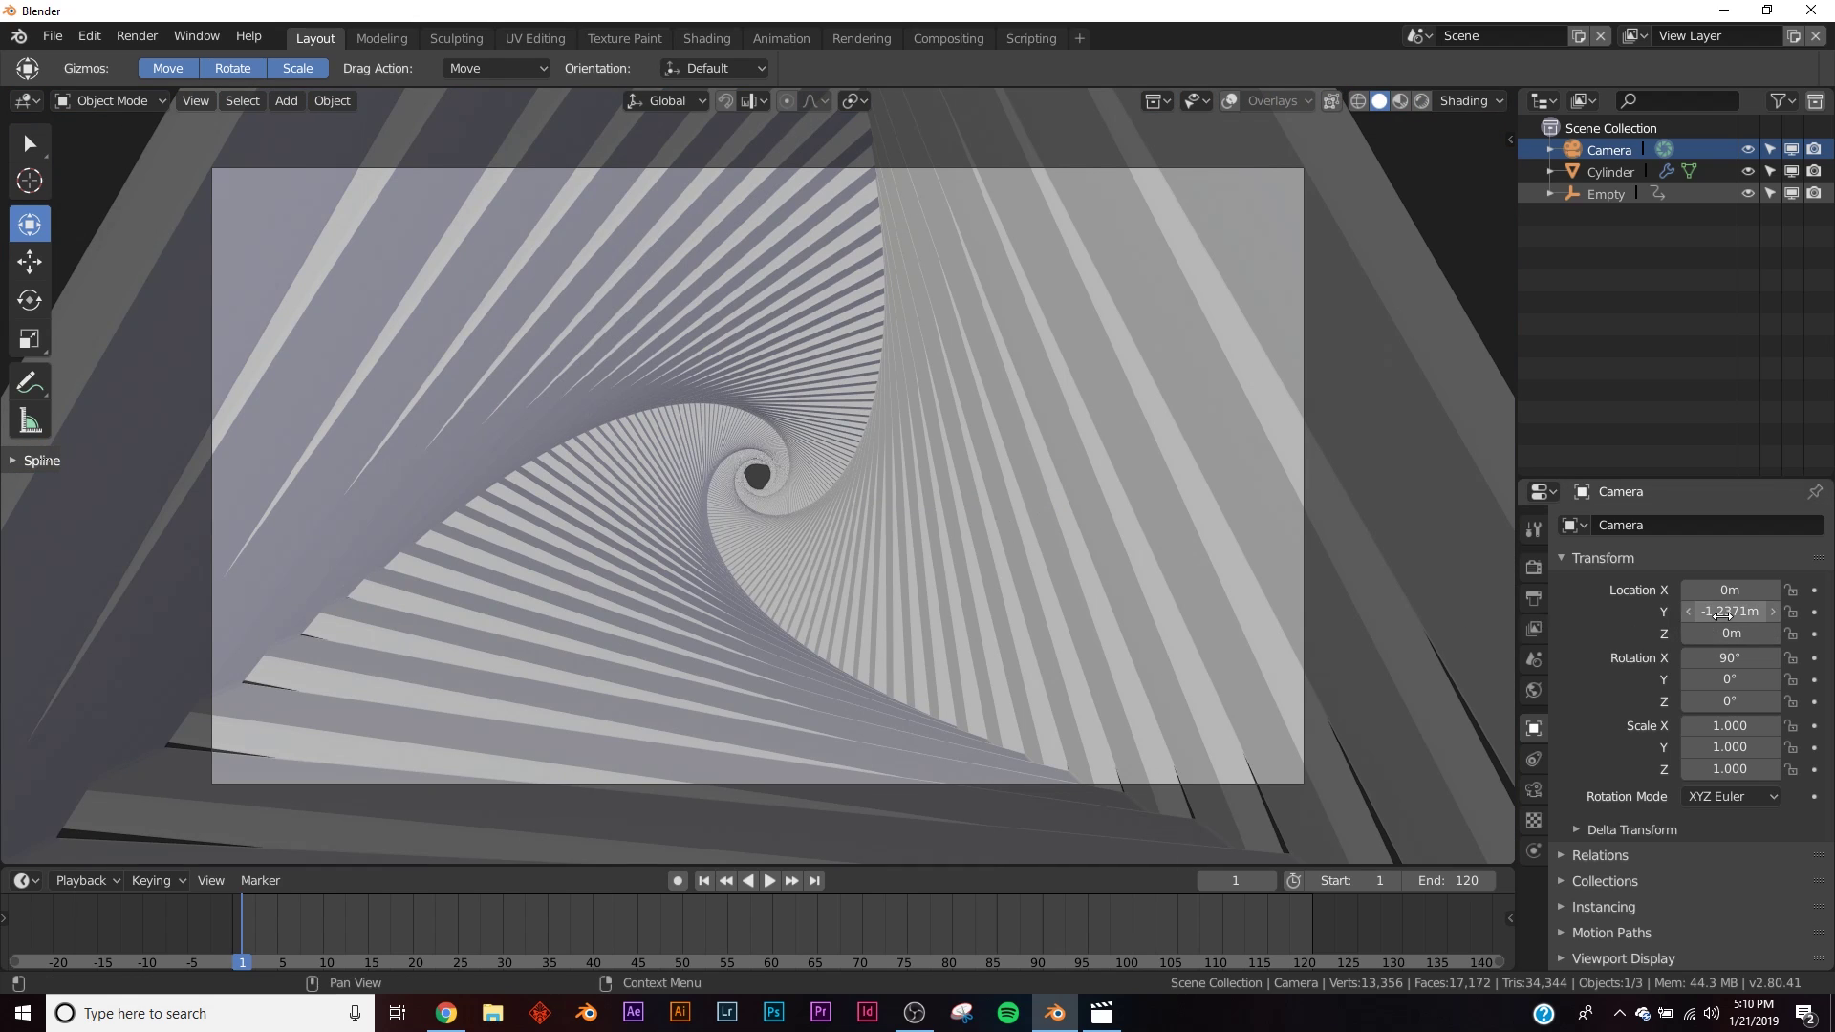
- Keyframe the camera's Y location at frame 1, then push it to 4.1329m and key frame 60
left_click_drag(1720, 615, 1758, 615)
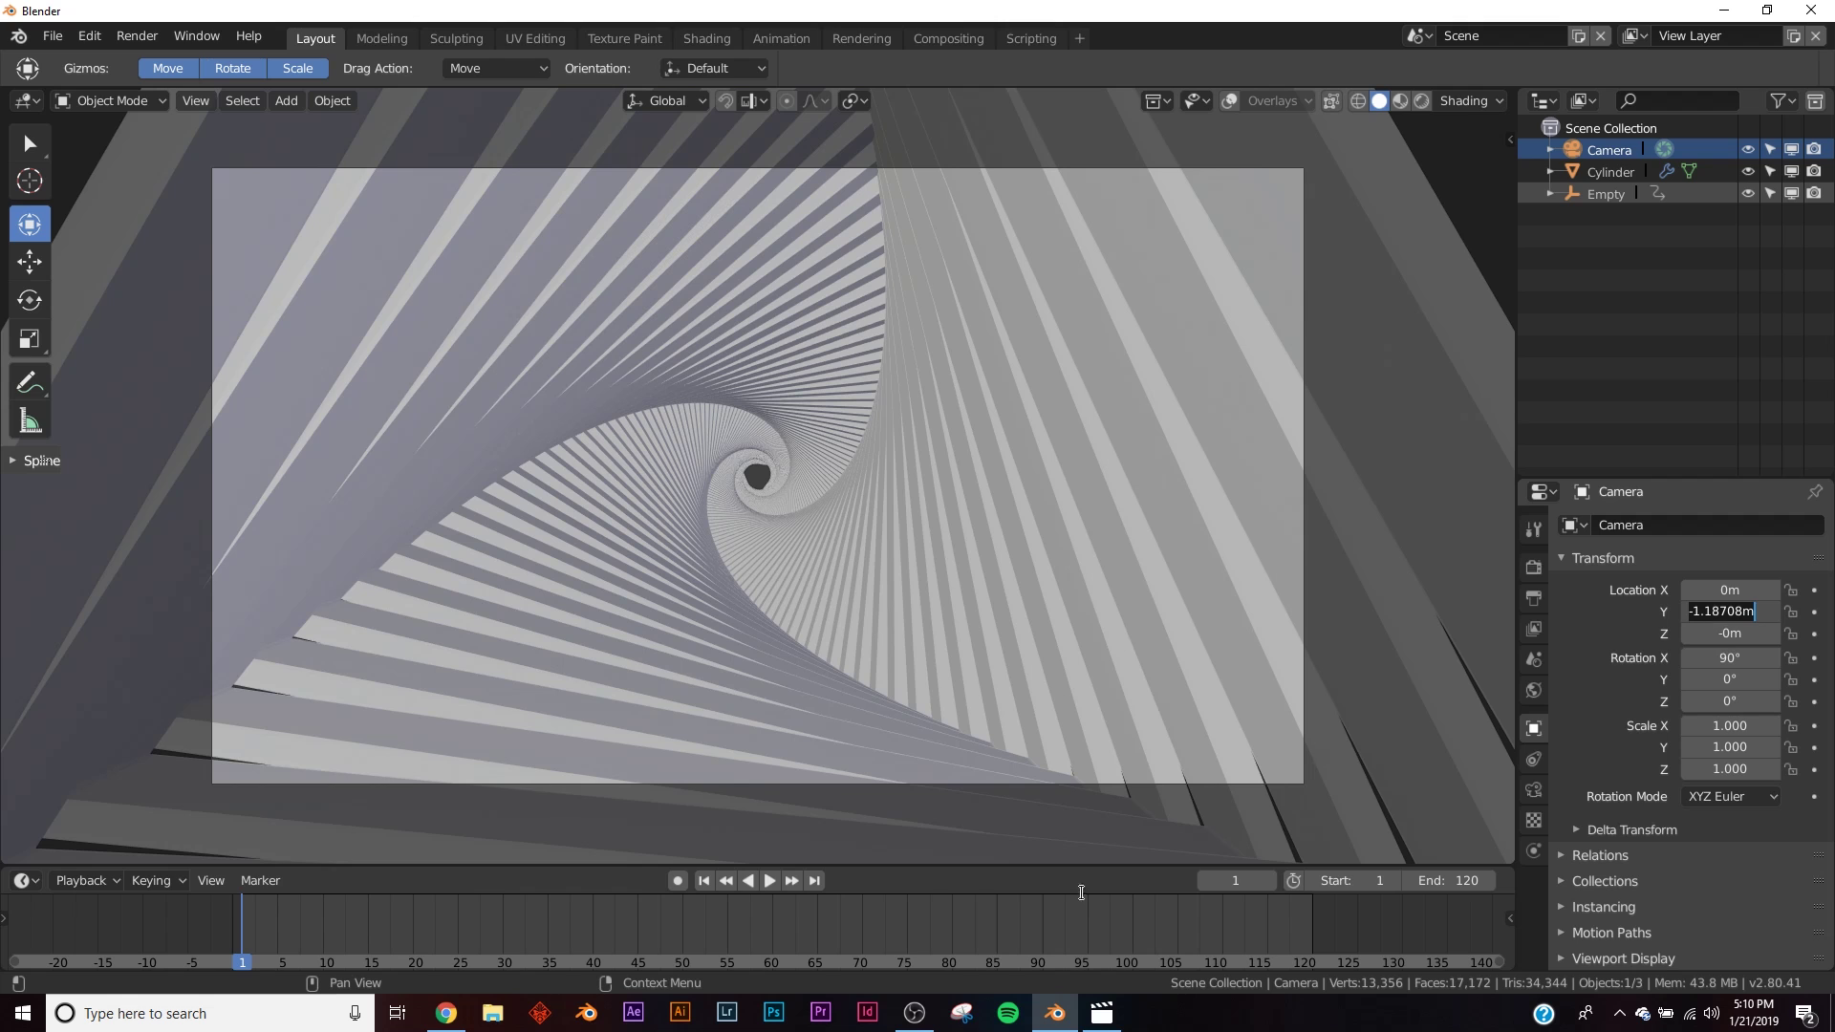
left_click(1814, 613)
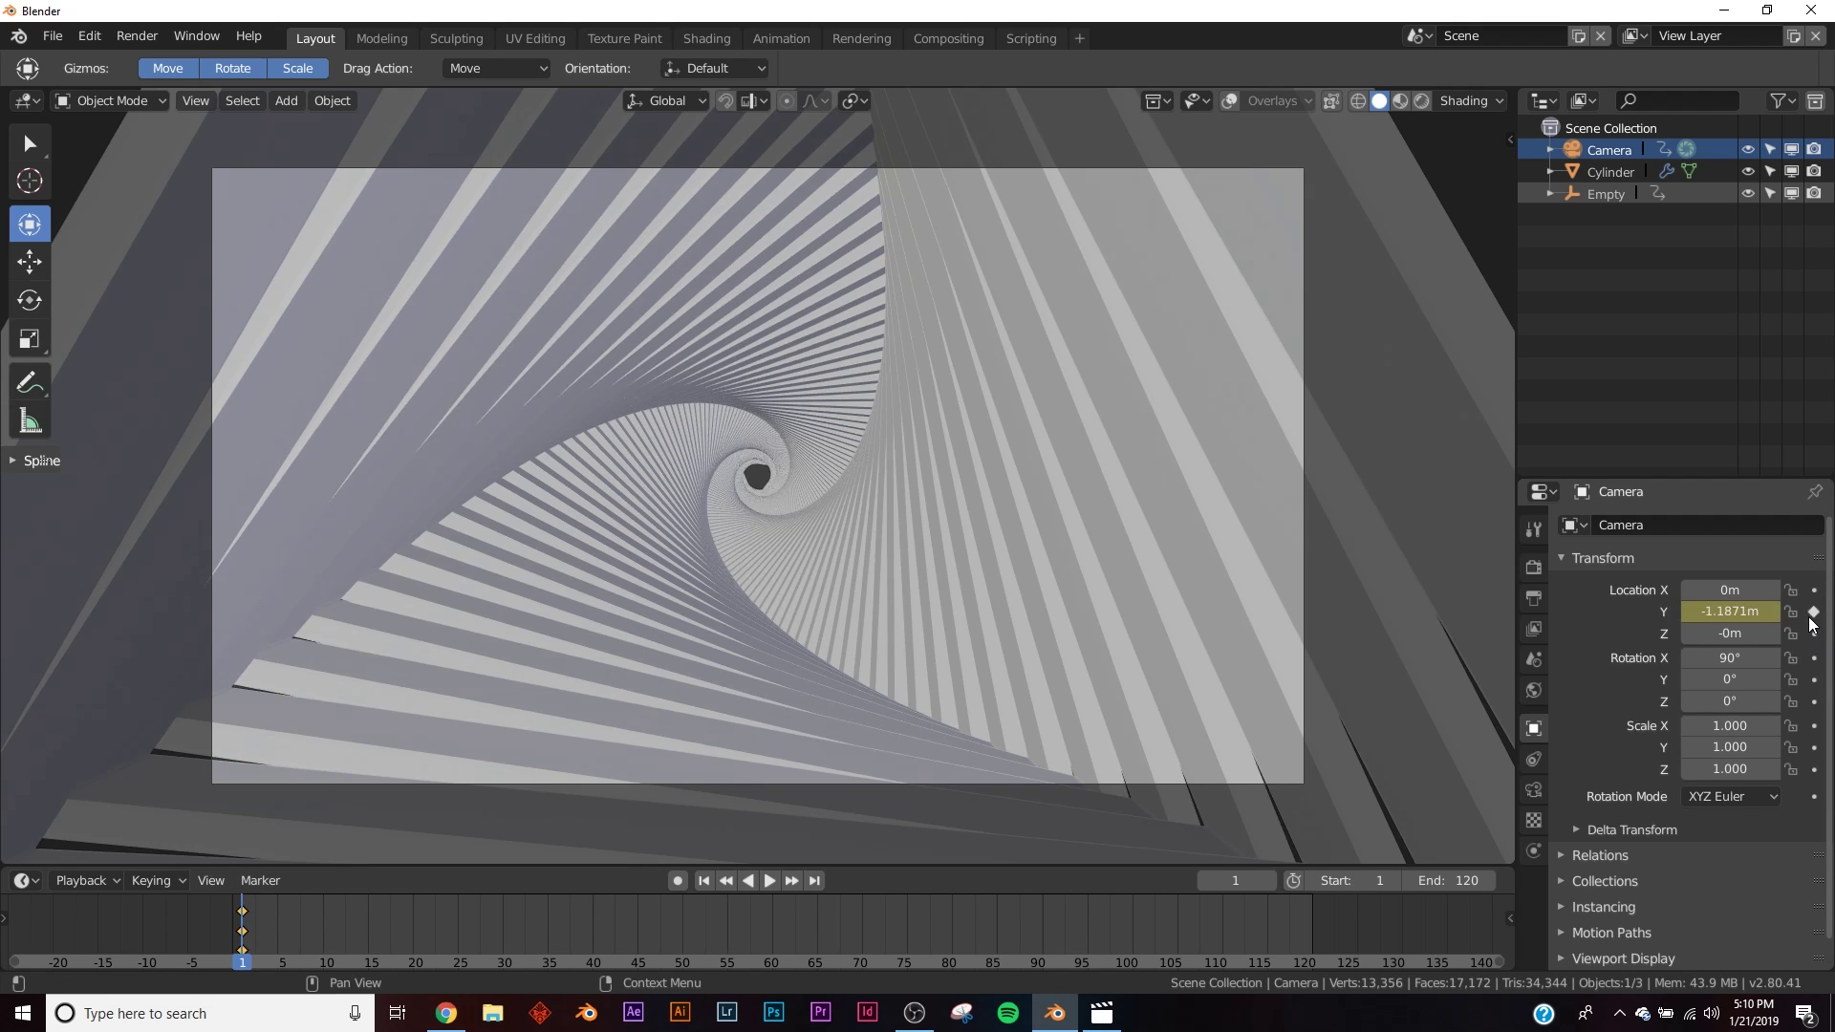
left_click(773, 946)
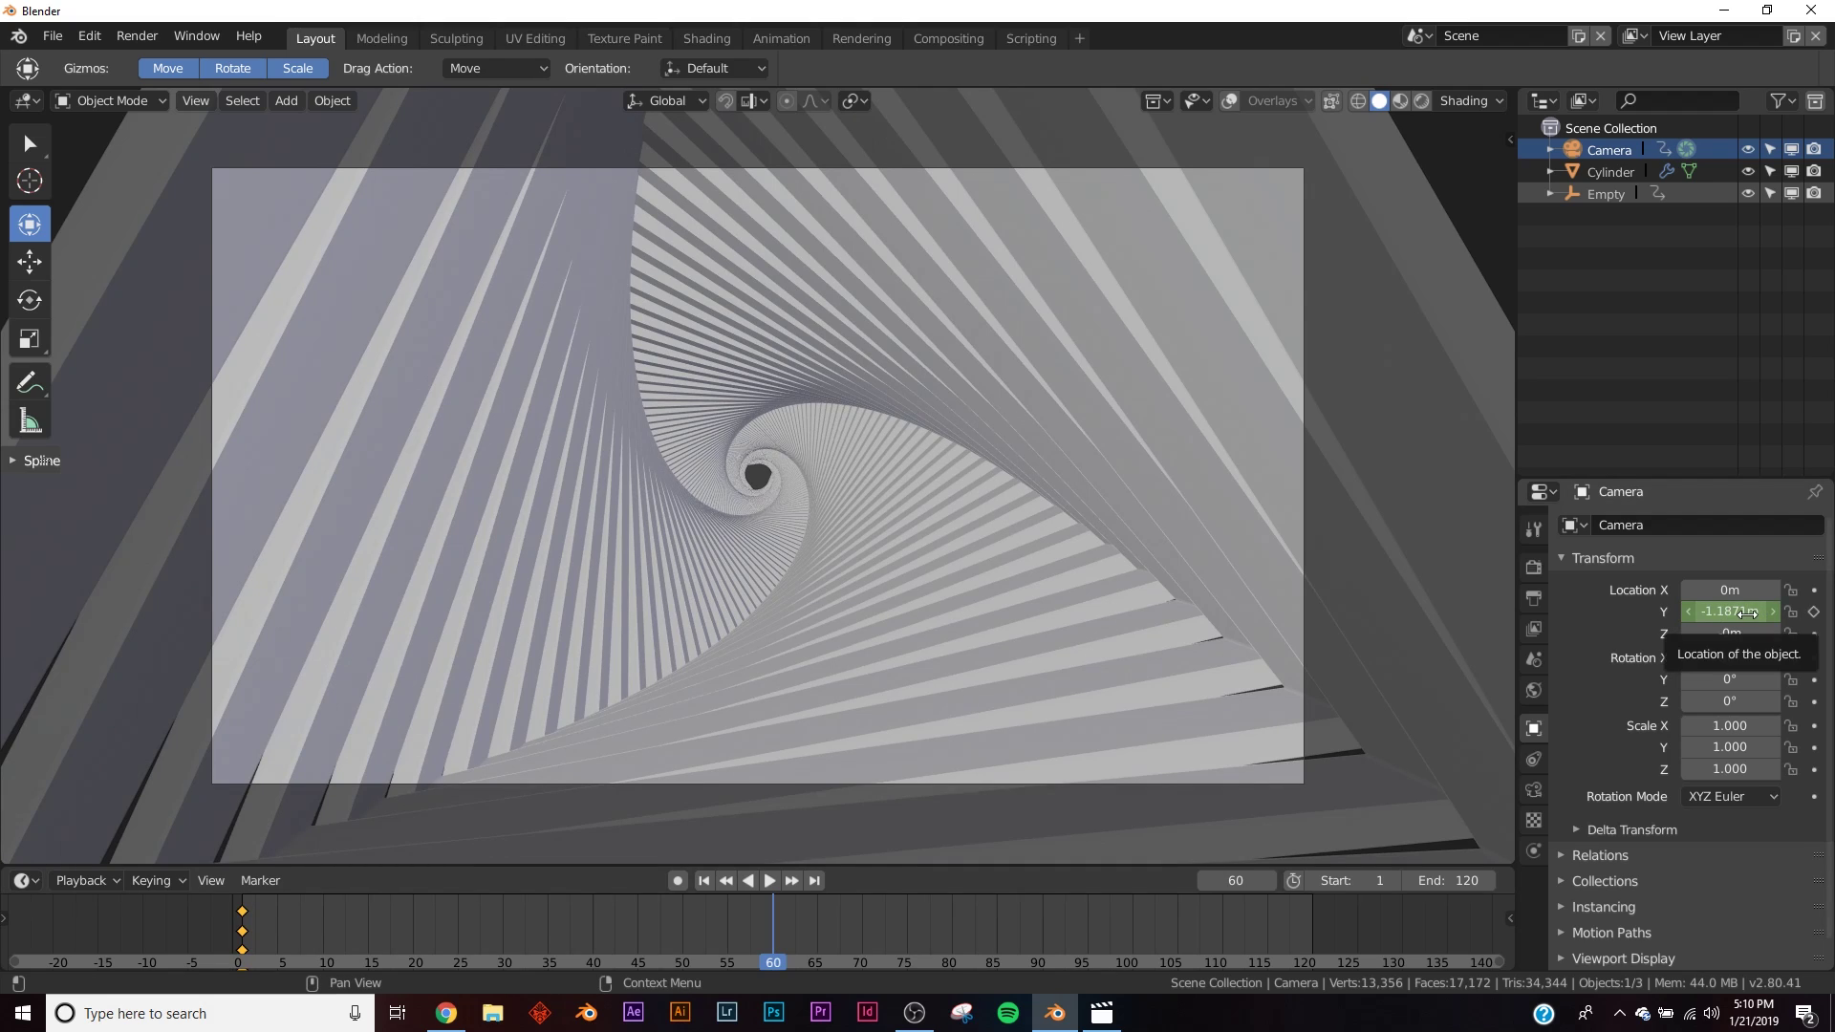
left_click_drag(1732, 613, 1816, 623)
left_click(1814, 612)
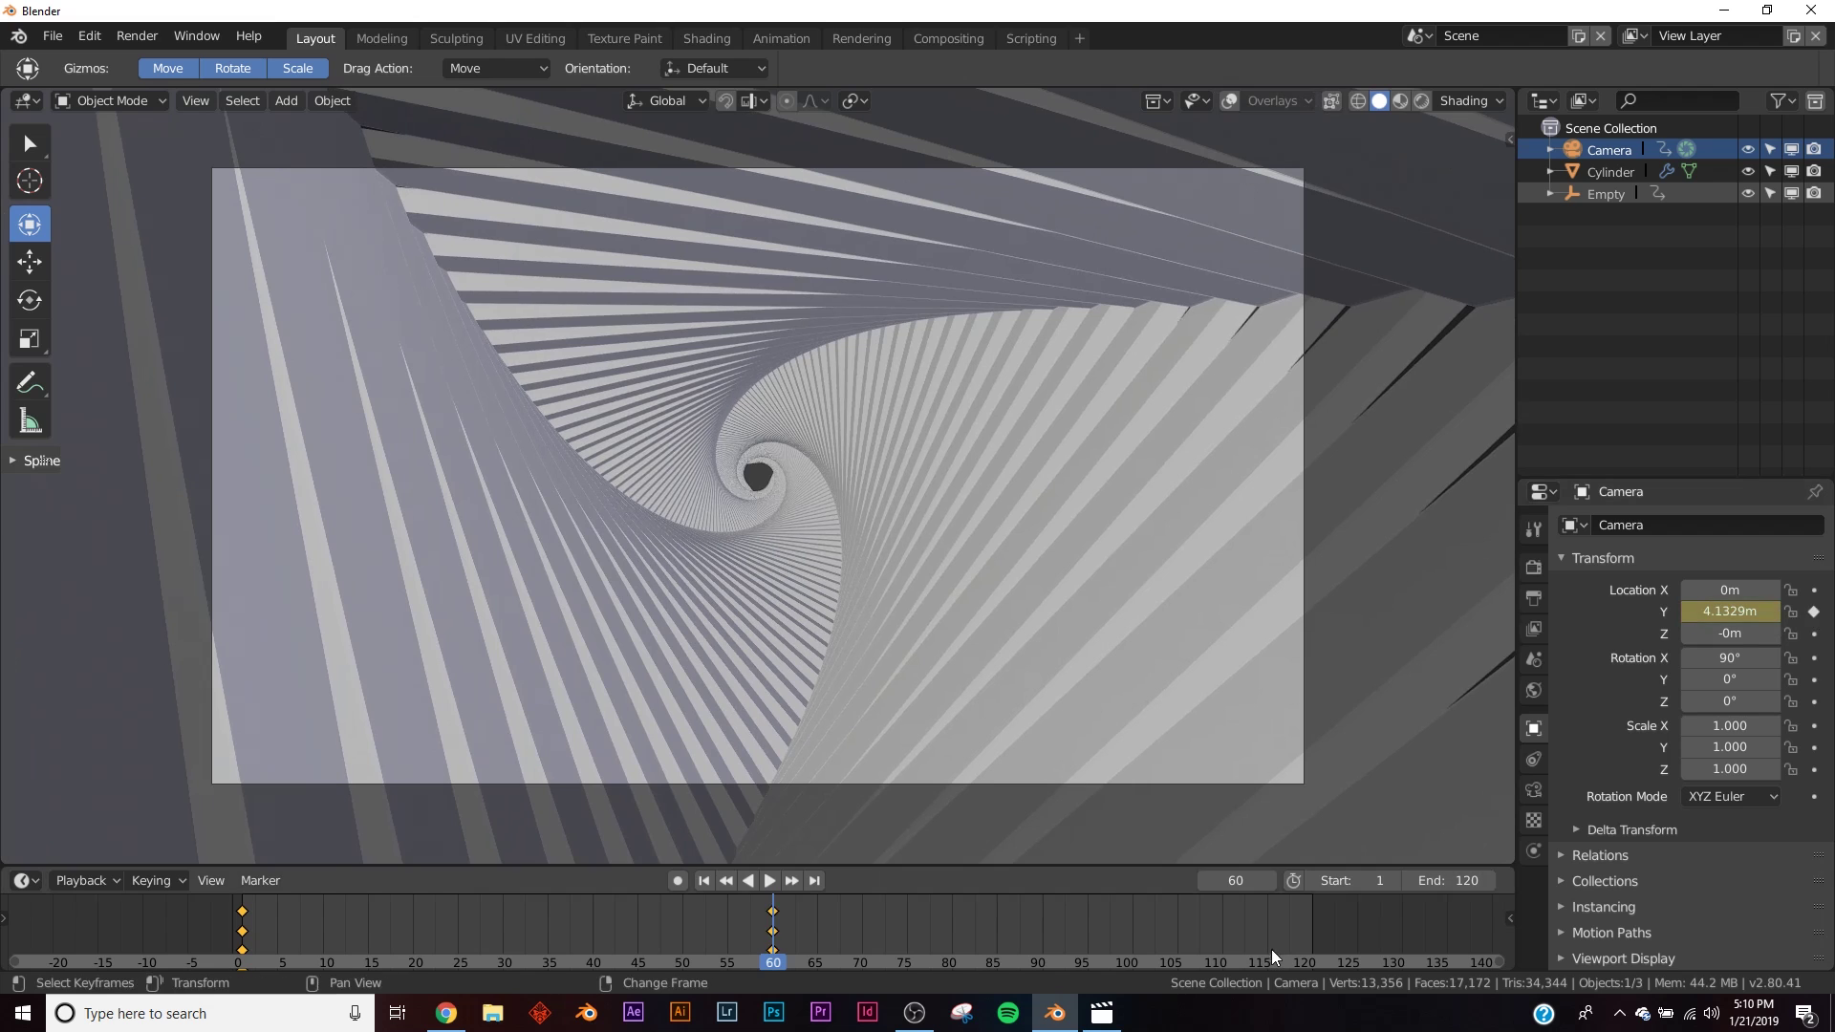
- Key the camera Y location at -1.1871m on frame 120, then view frame 1 rendered
left_click(1315, 927)
left_click(1723, 613)
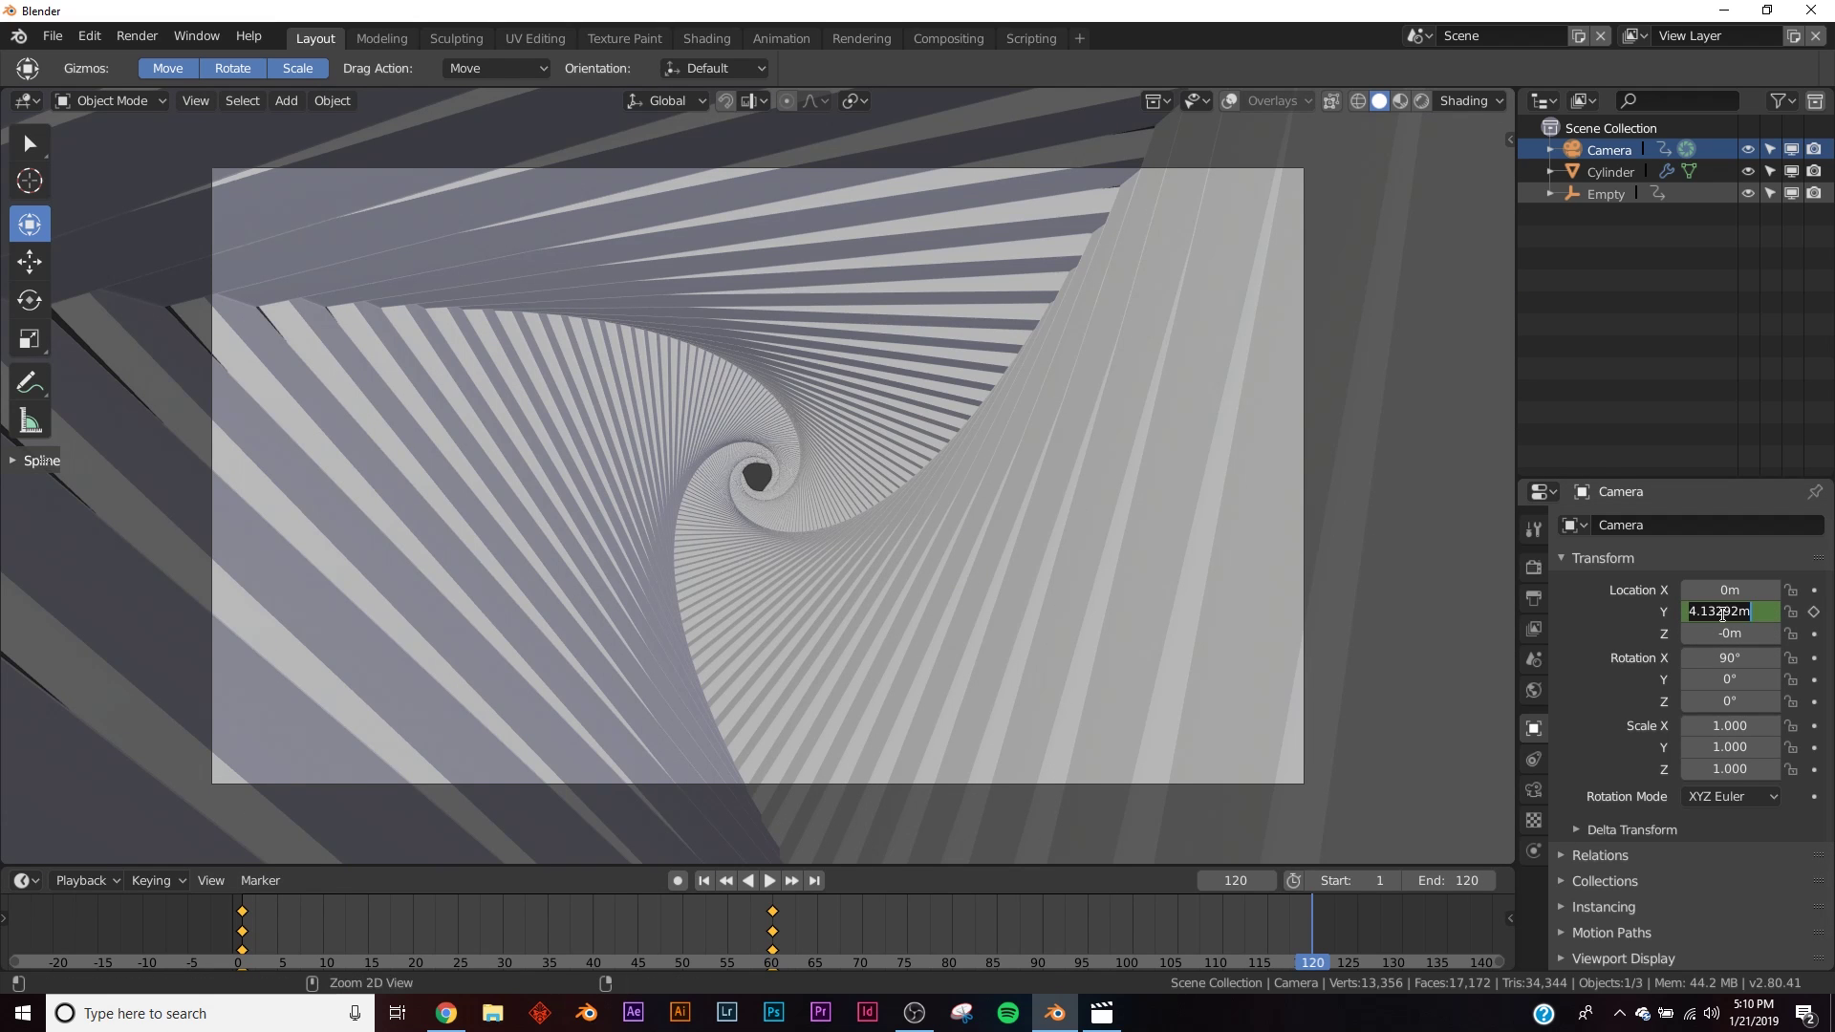
type("-1.1871")
key("Return")
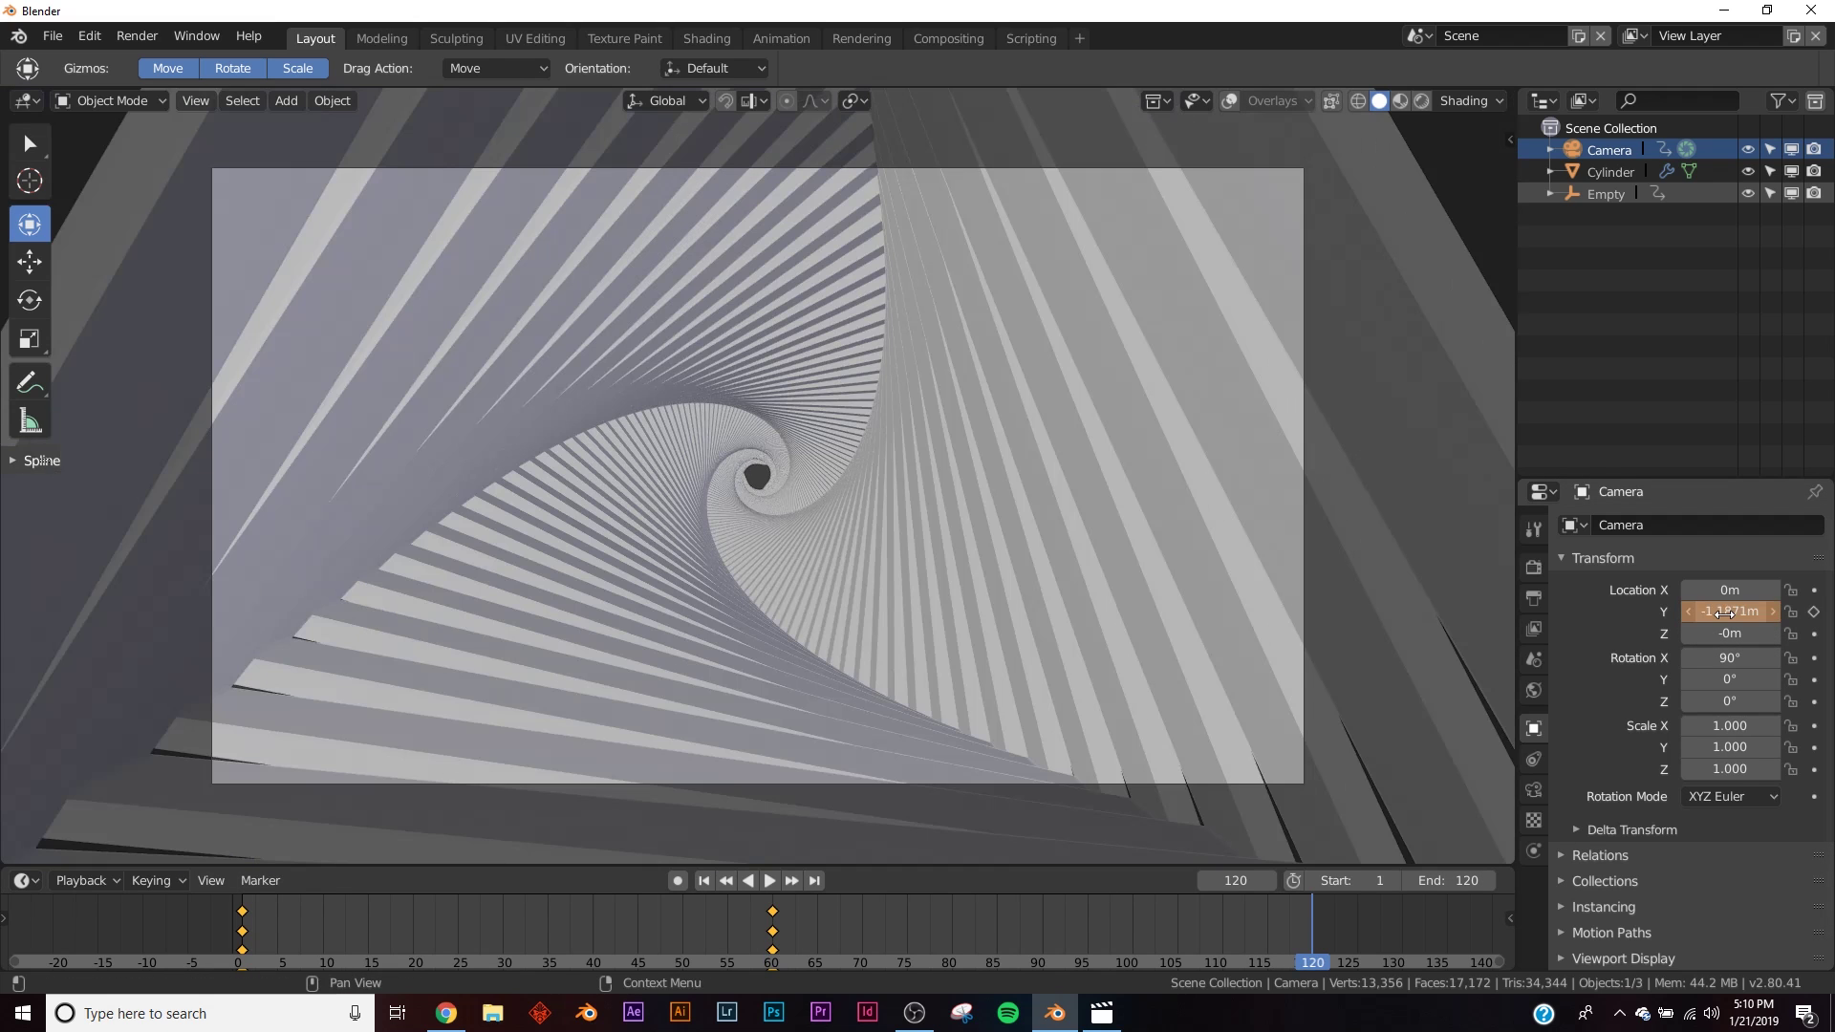
left_click(1814, 612)
left_click(707, 883)
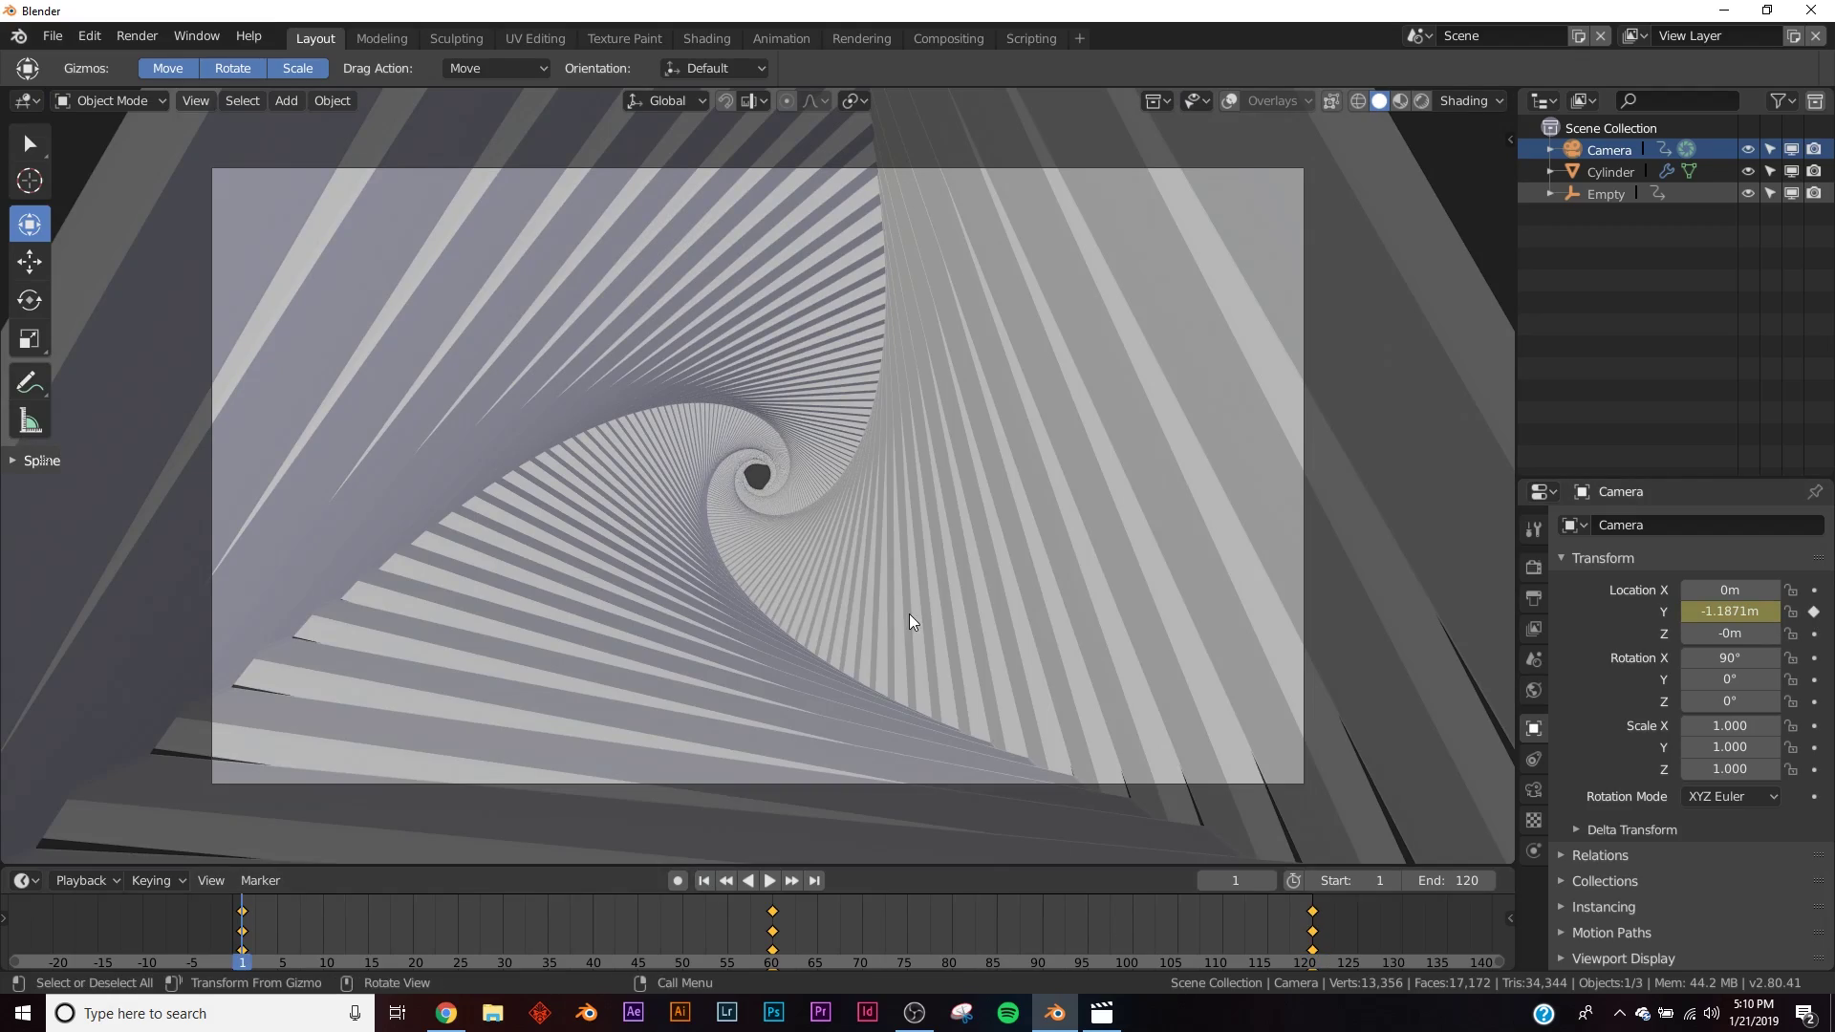
key("z")
left_click(909, 491)
- Play the camera push-in, show the Eevee render settings, switch to solid shading and stop playback
left_click(770, 881)
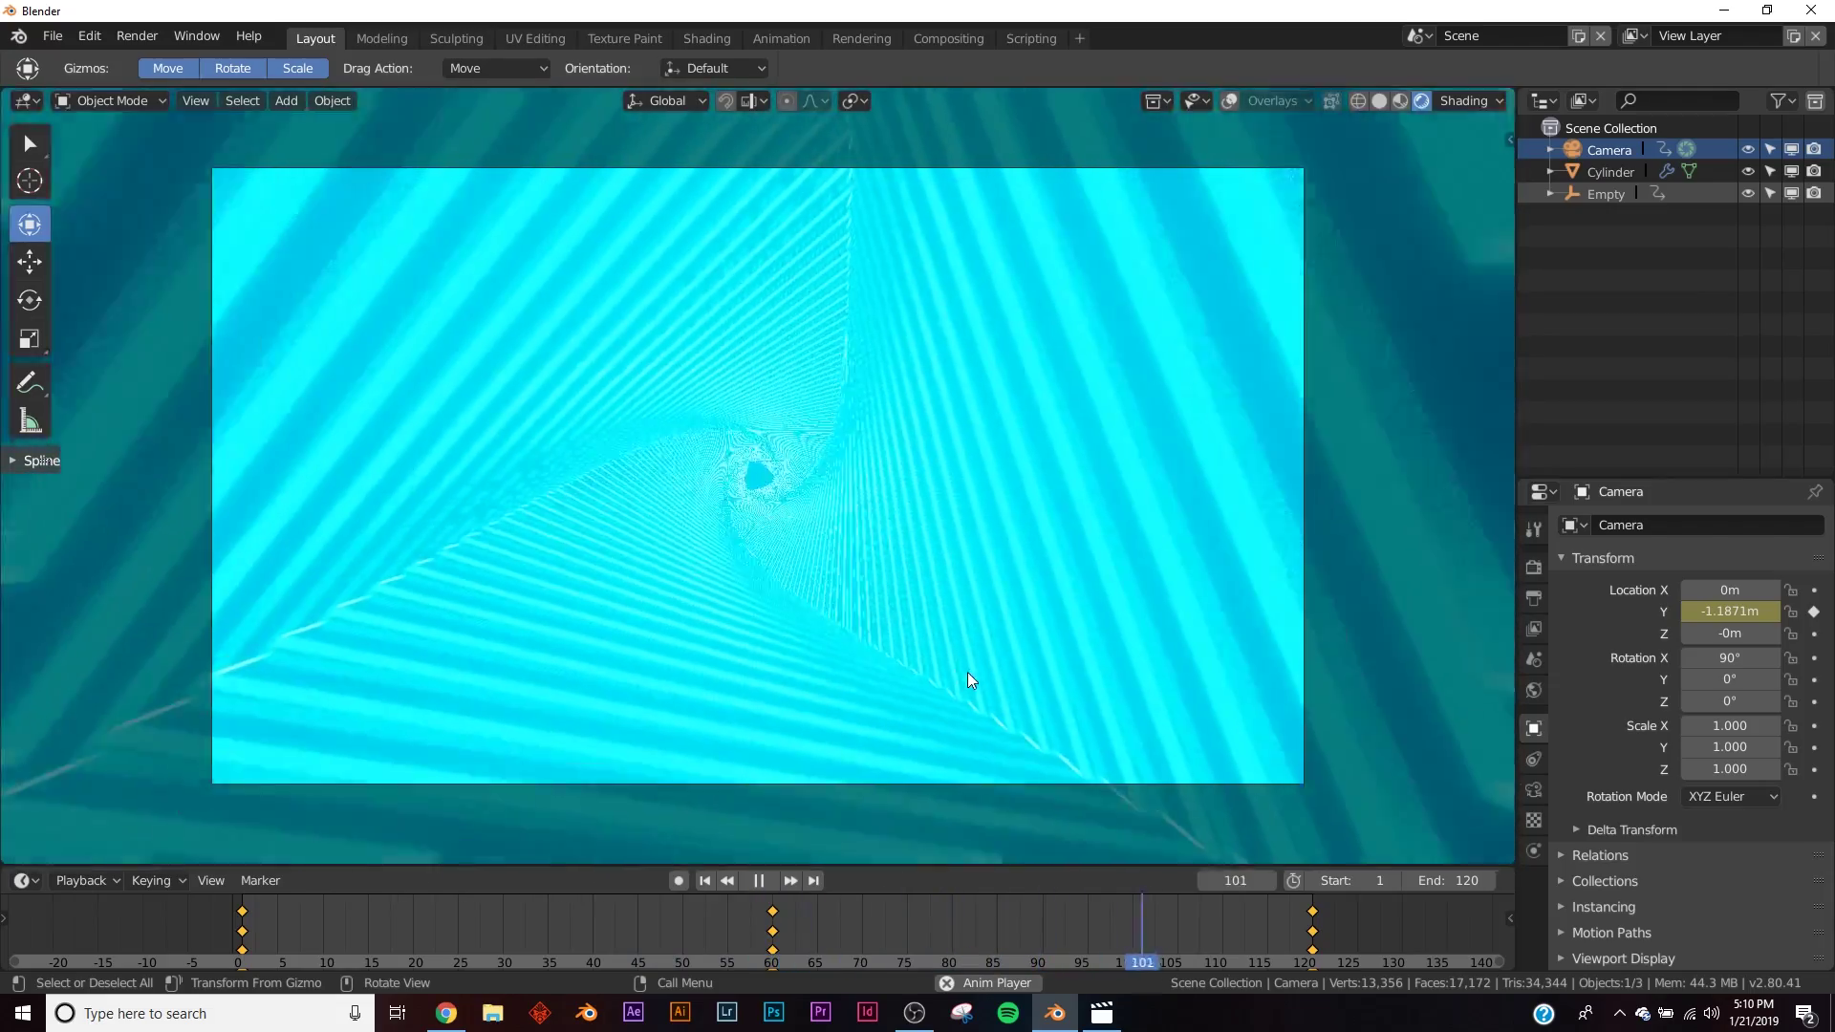
scroll(967, 673, "up", 1)
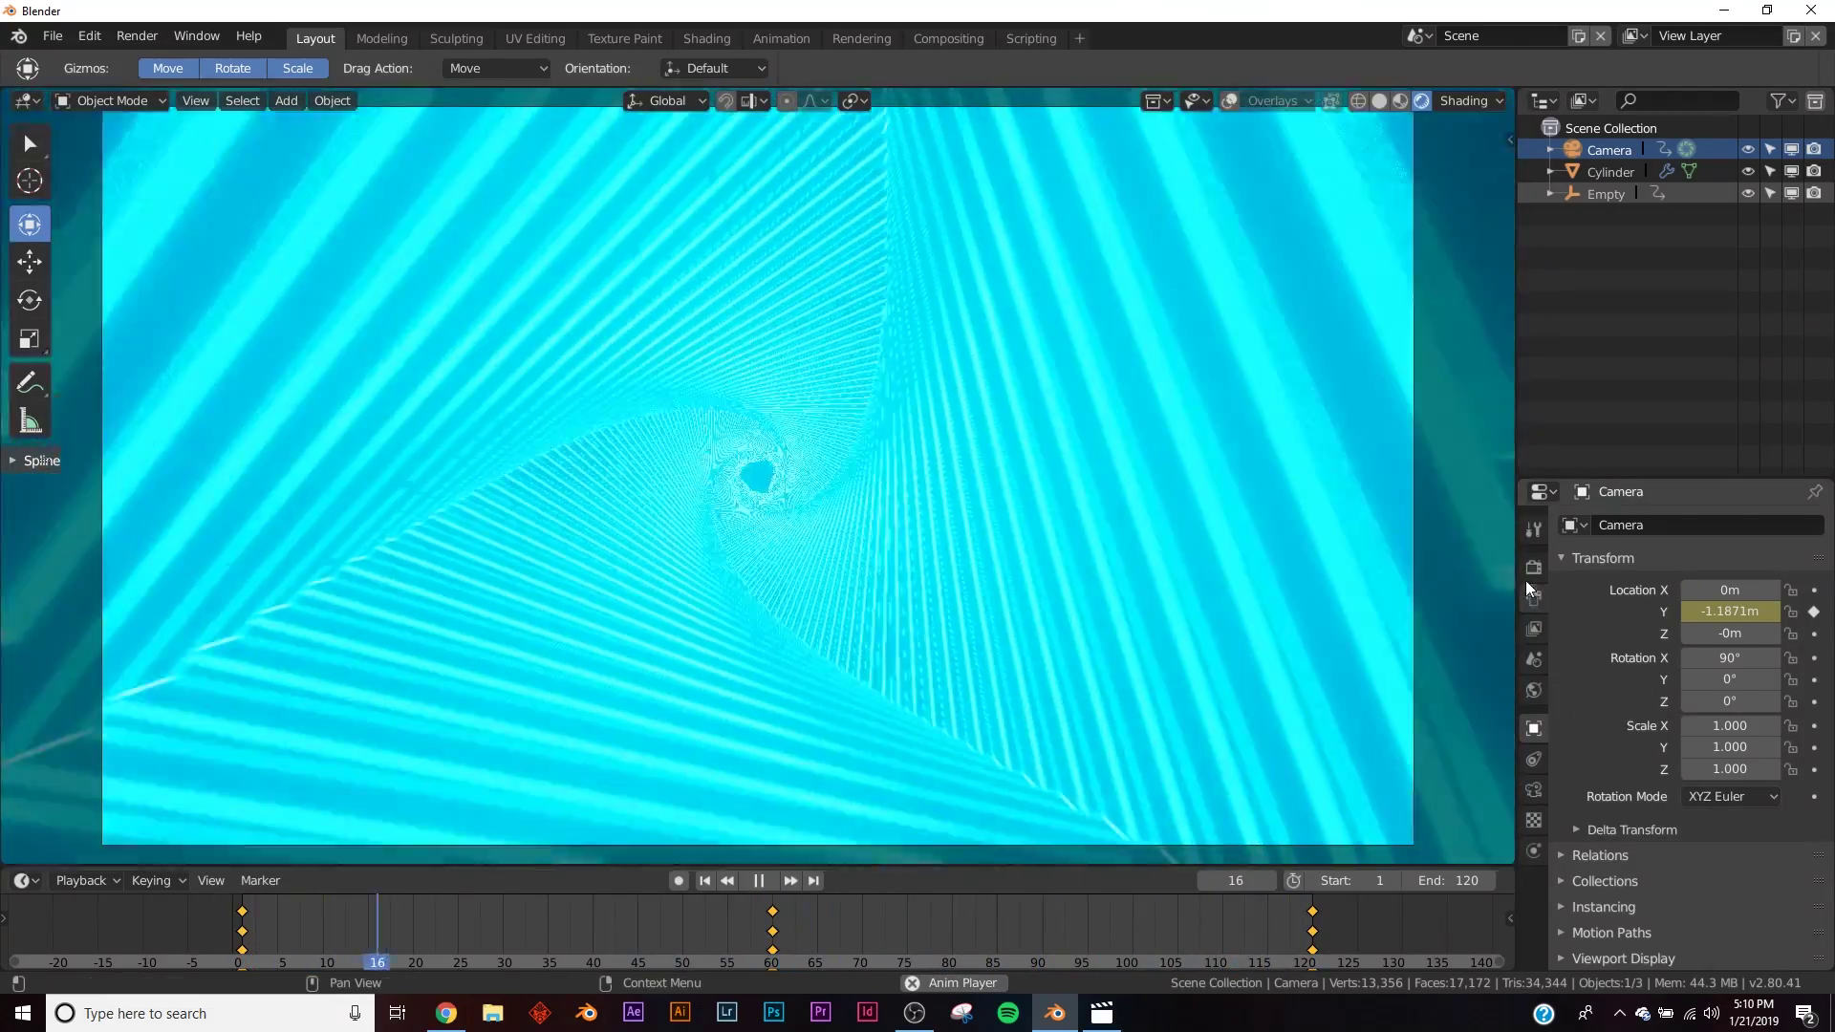
left_click(1532, 568)
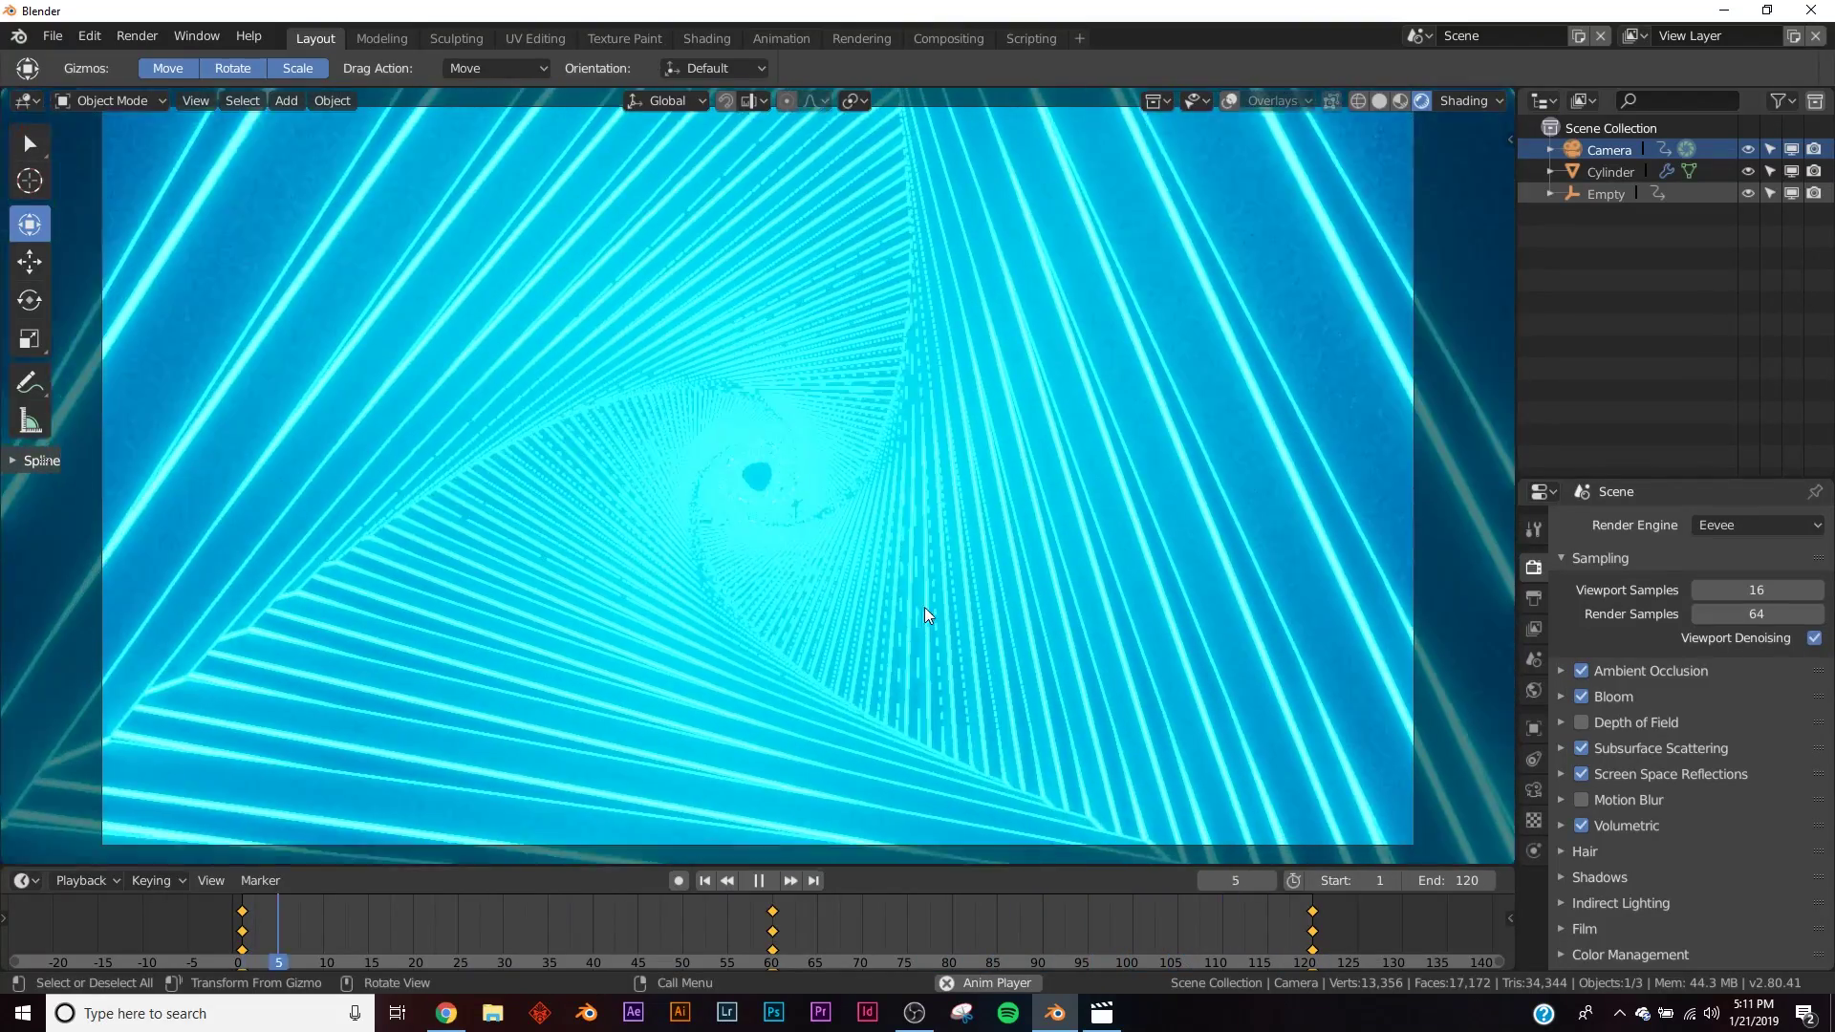
key("z")
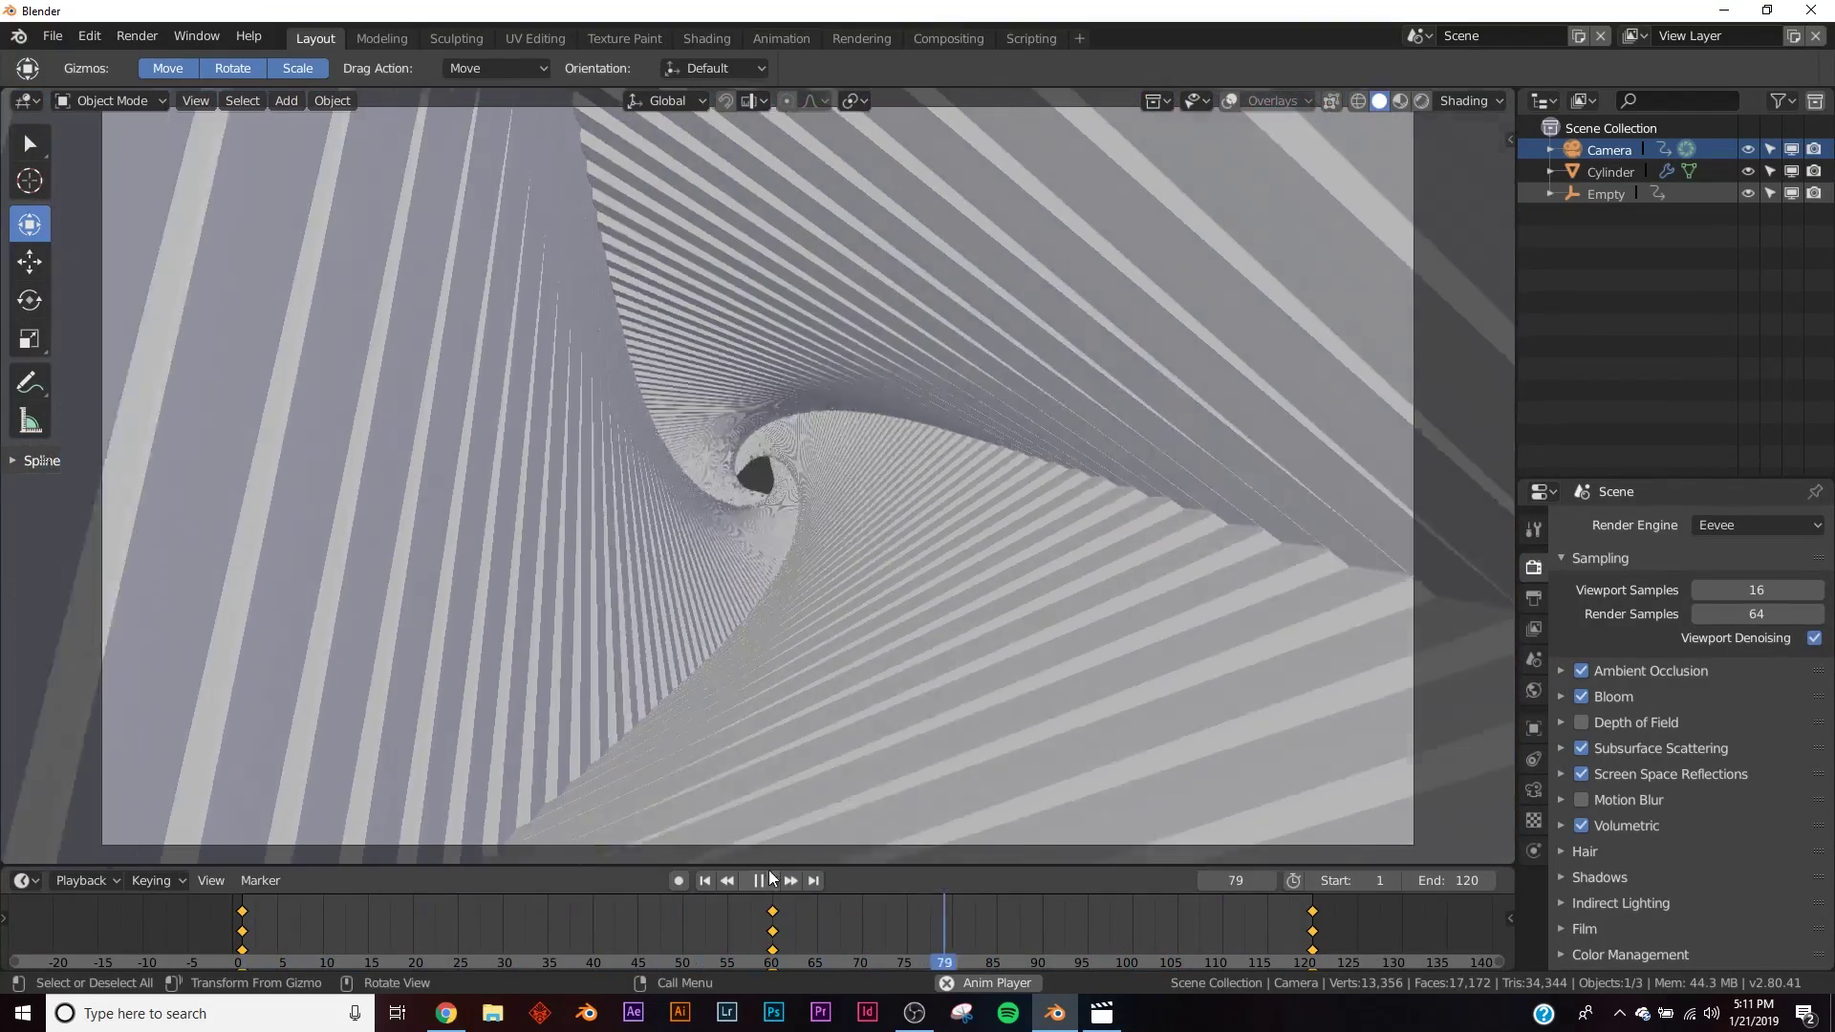
key("space")
- Set the Cylinder's Array modifier Count to 320 and play the denser tunnel animation
left_click(1072, 516)
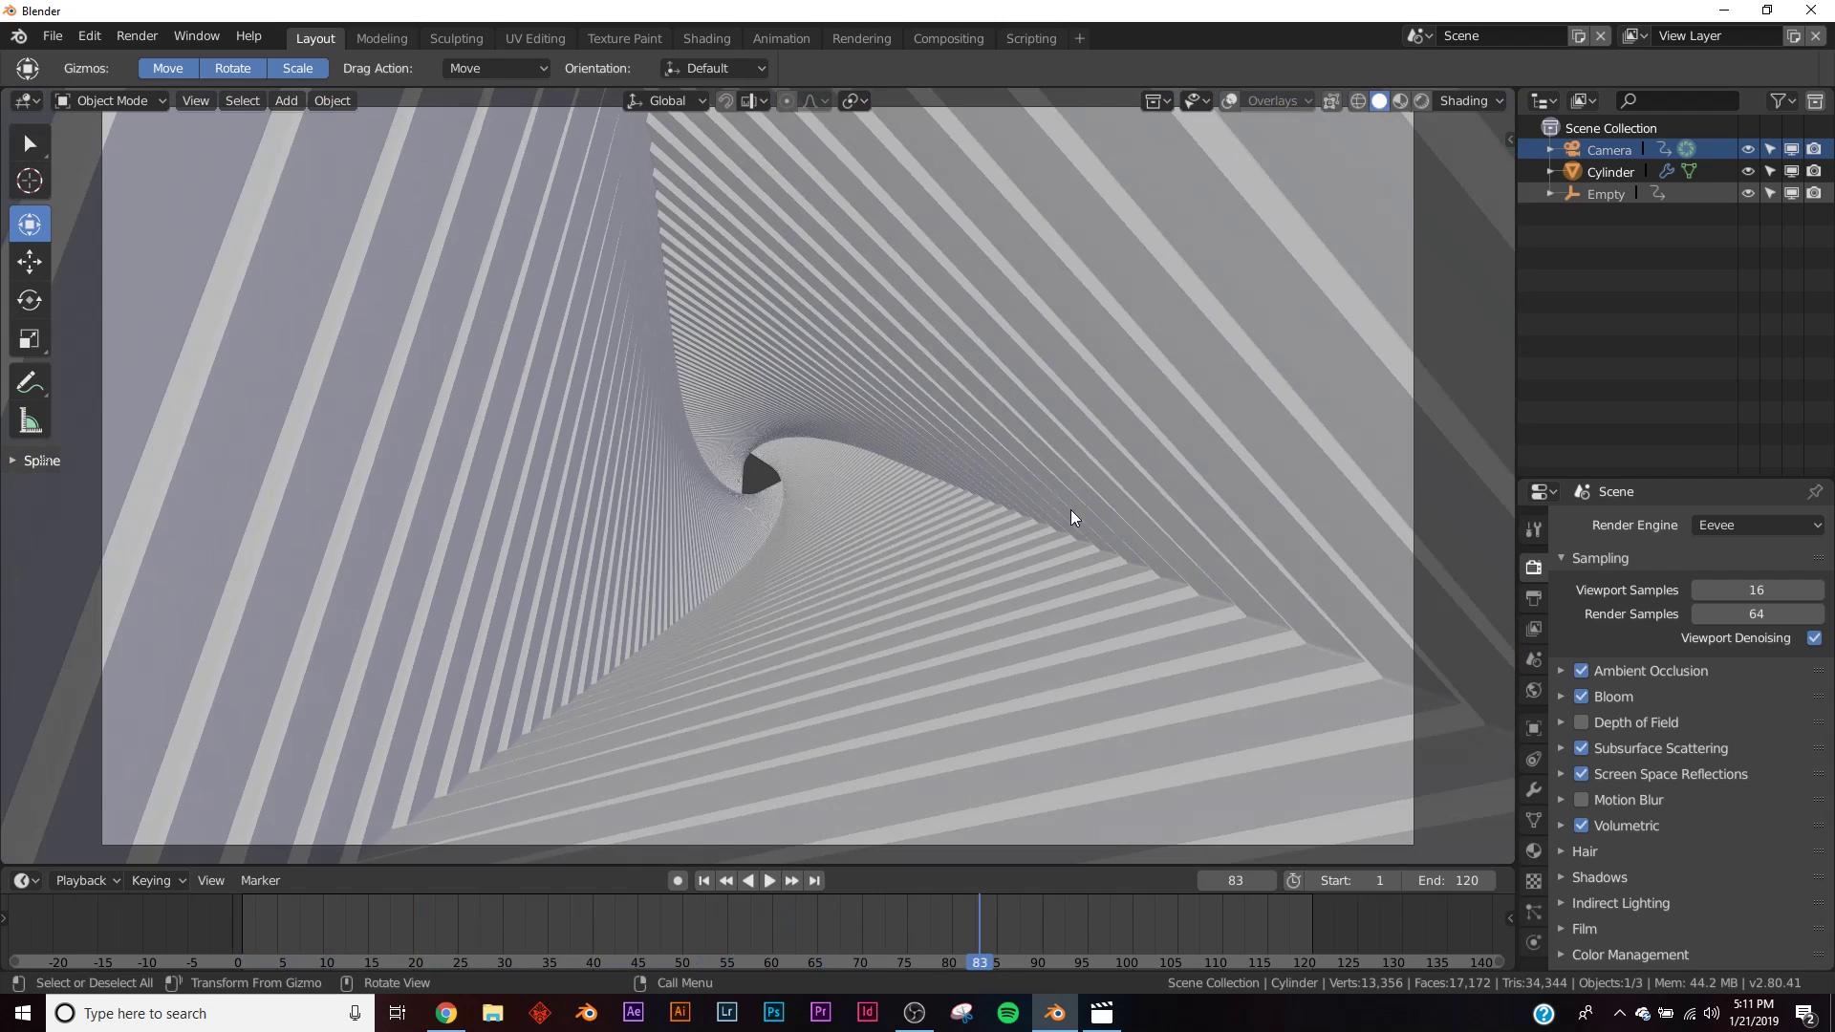
left_click(1534, 792)
scroll(1732, 710, "down", 3)
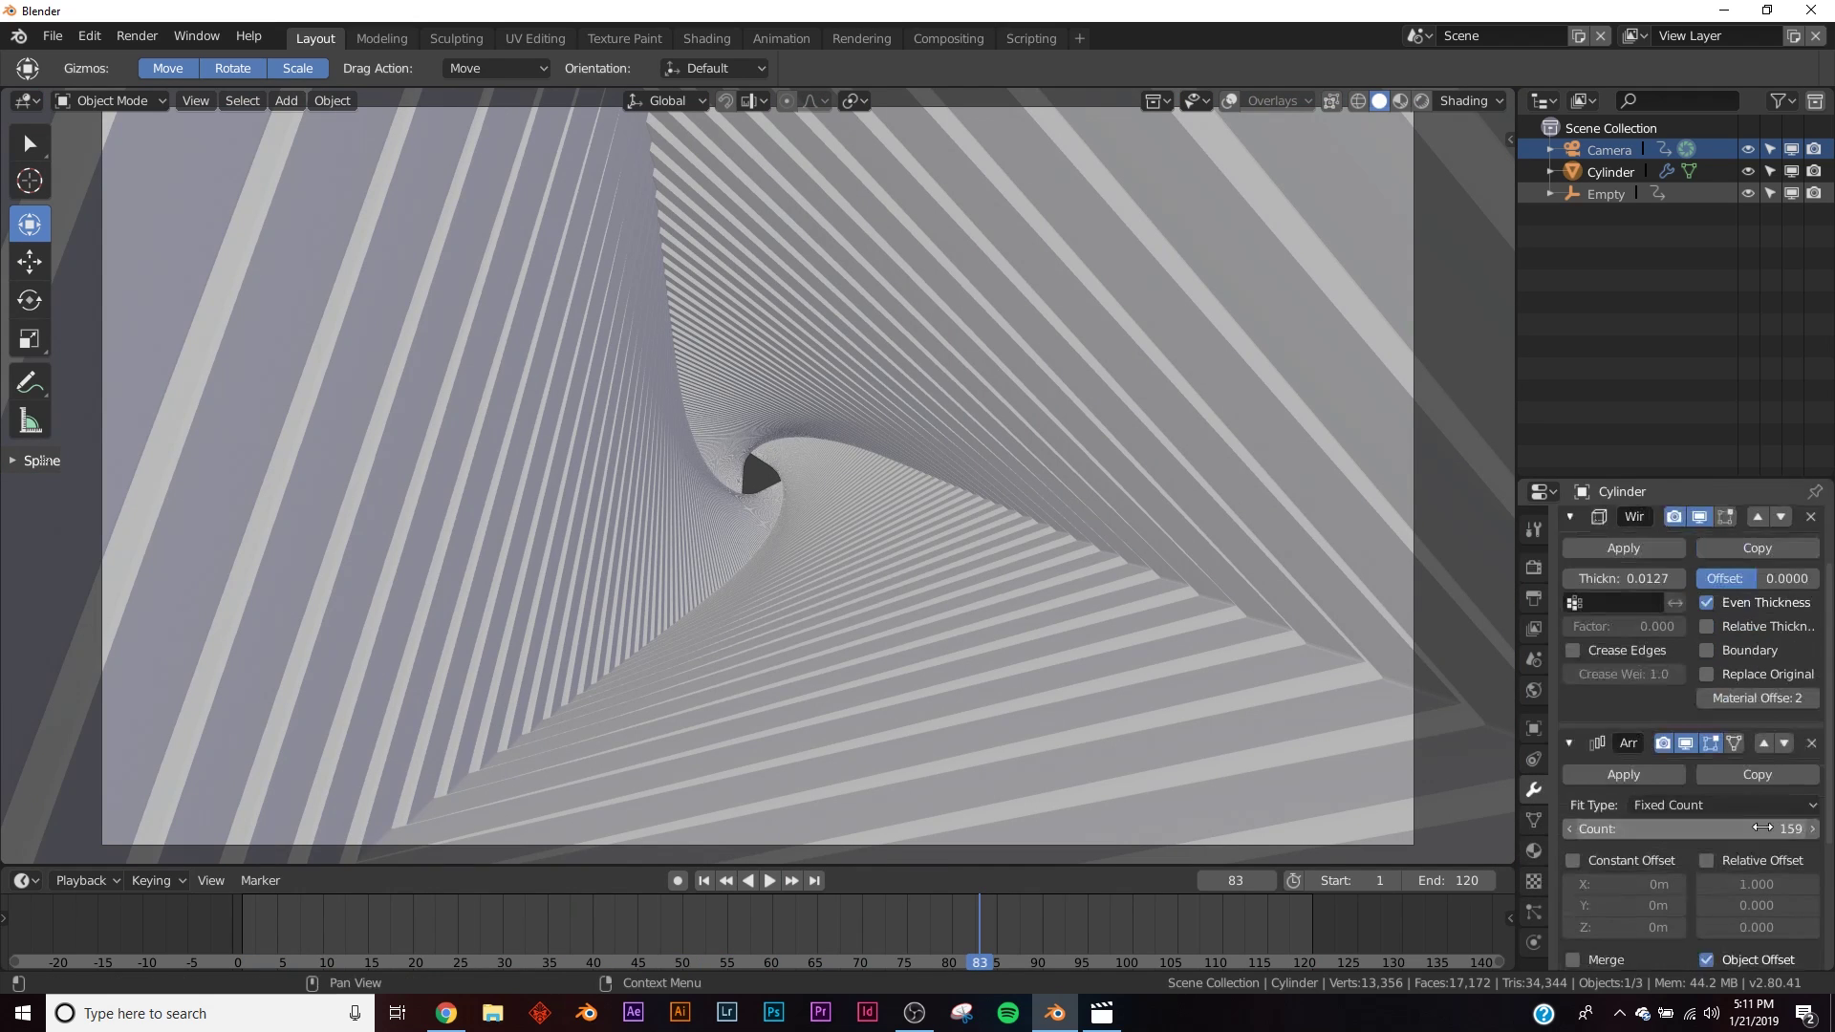
mouse_move(1711, 791)
left_mouse_down()
mouse_move(1749, 790)
mouse_move(1692, 791)
left_mouse_up()
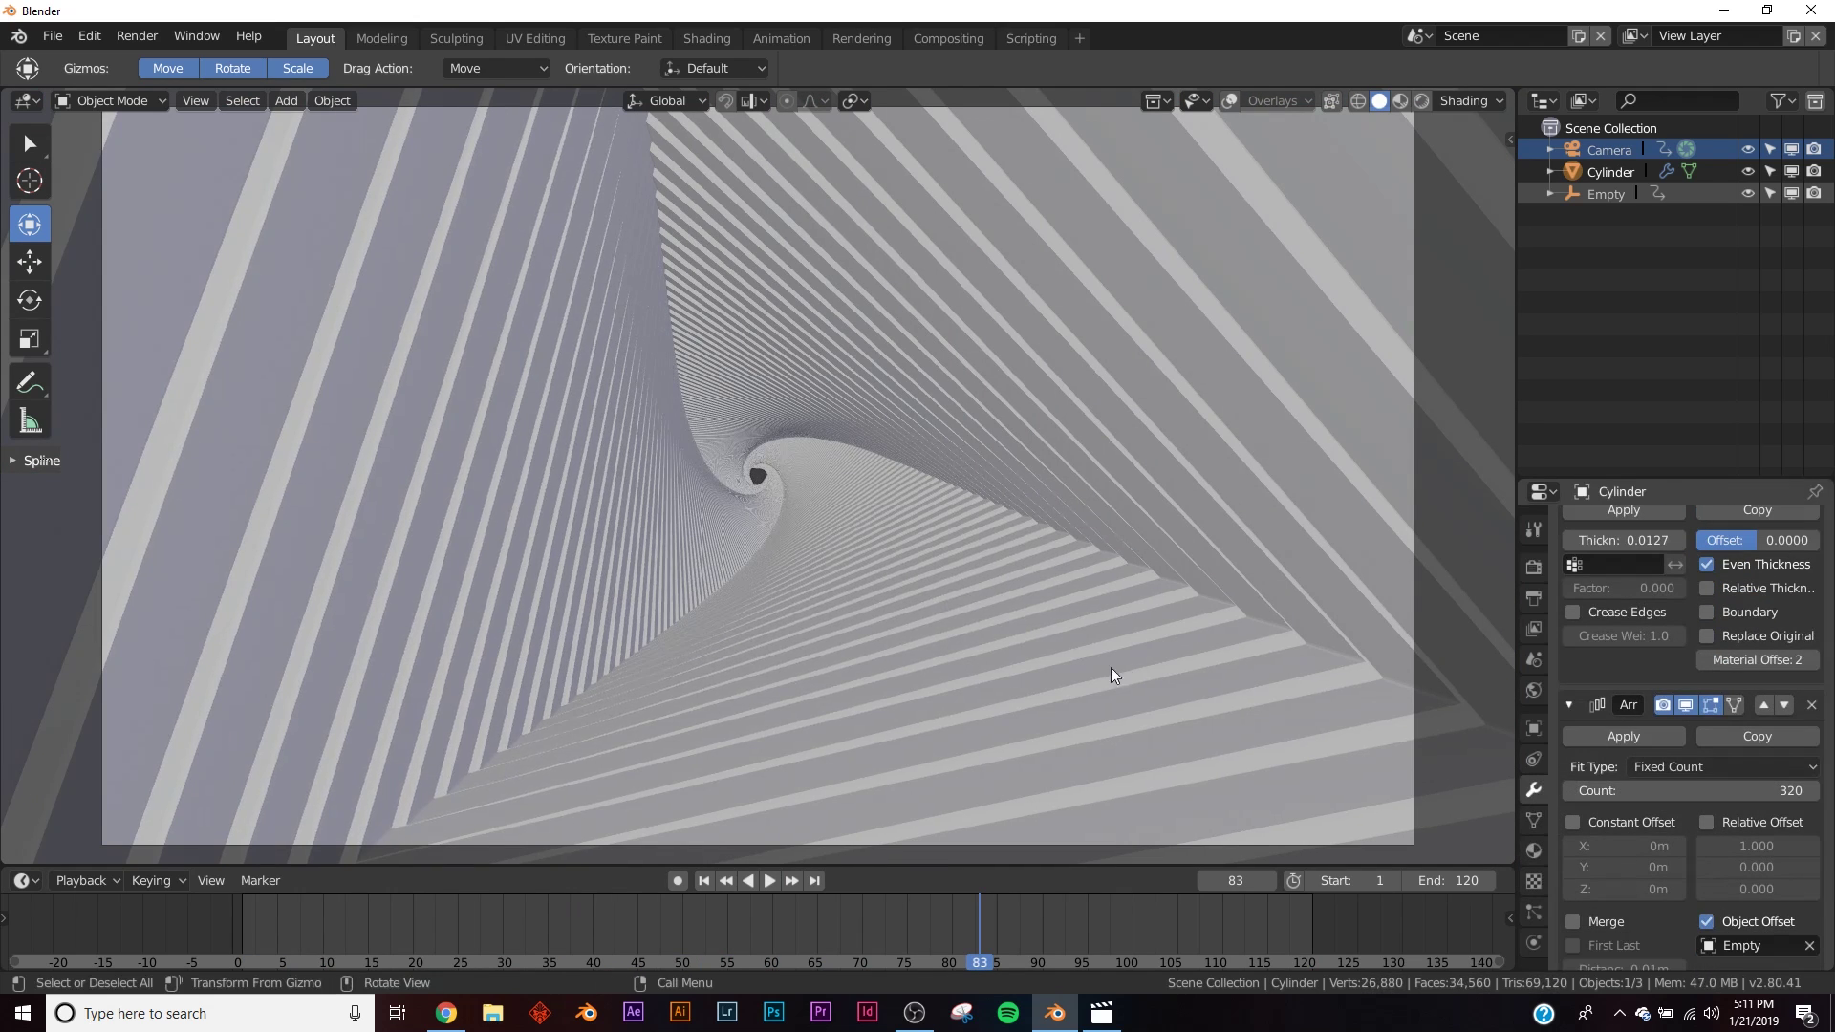
left_click(776, 881)
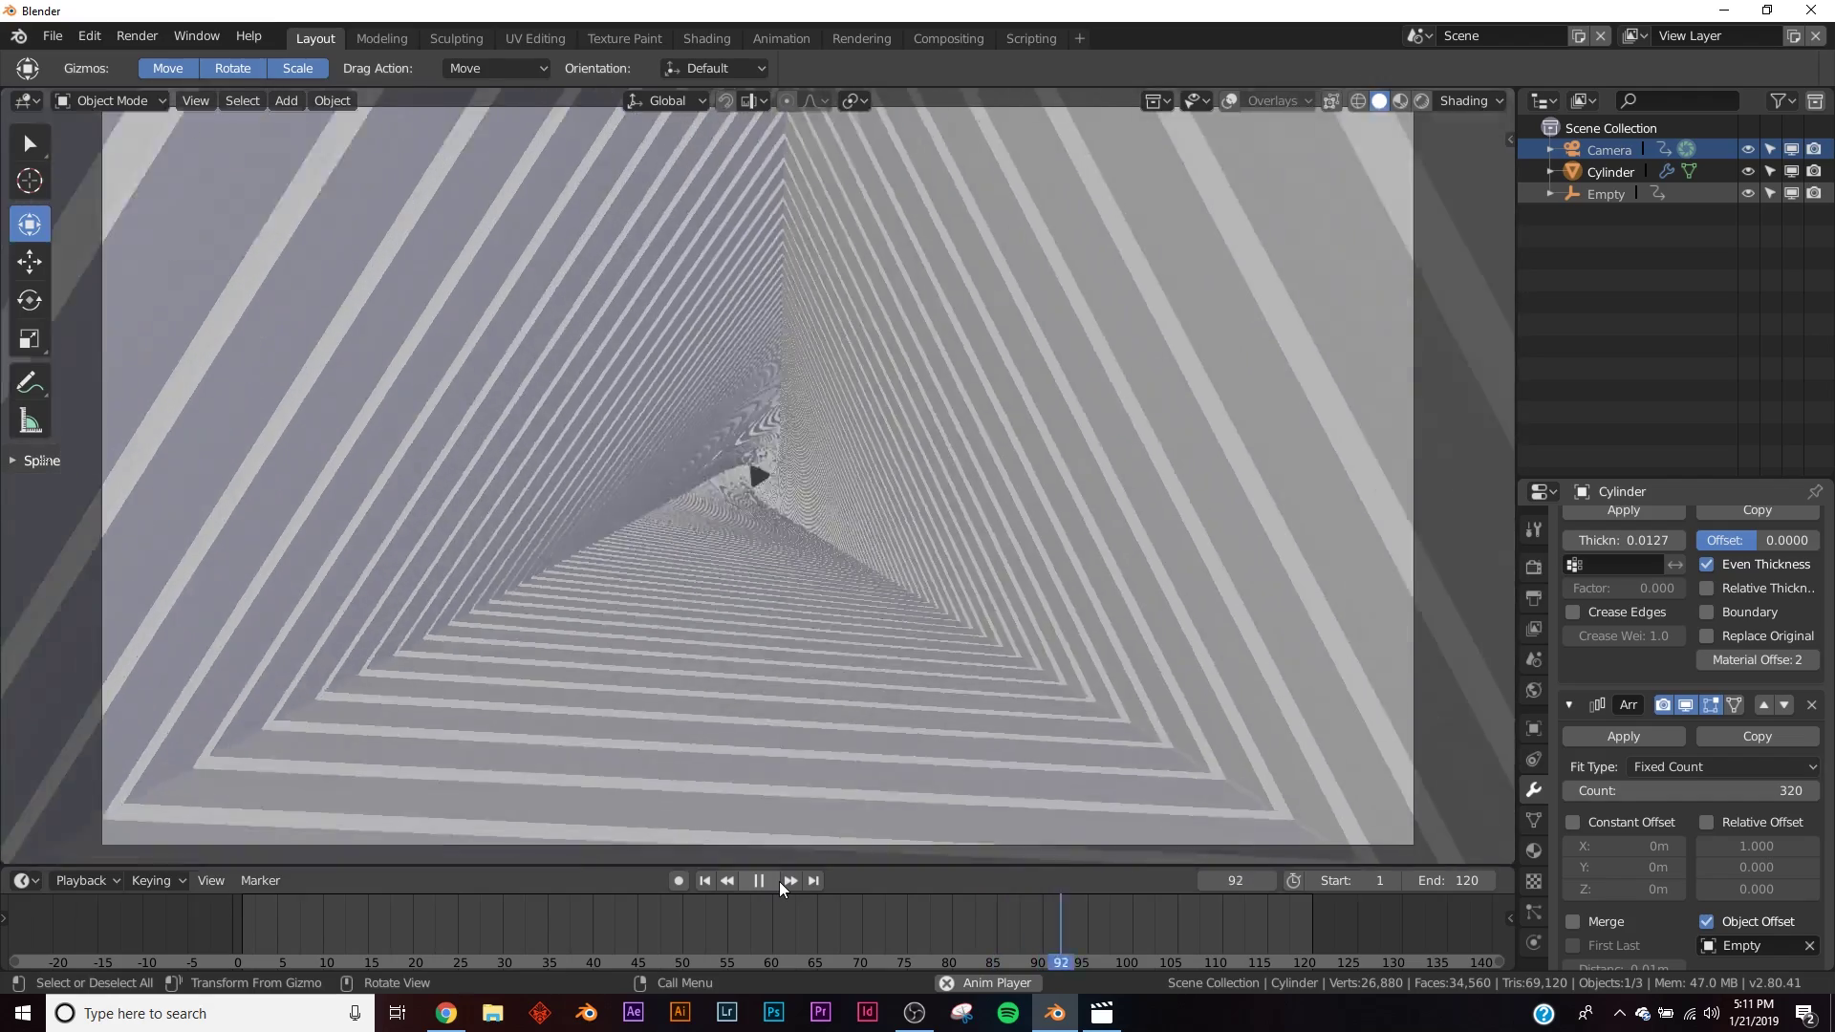